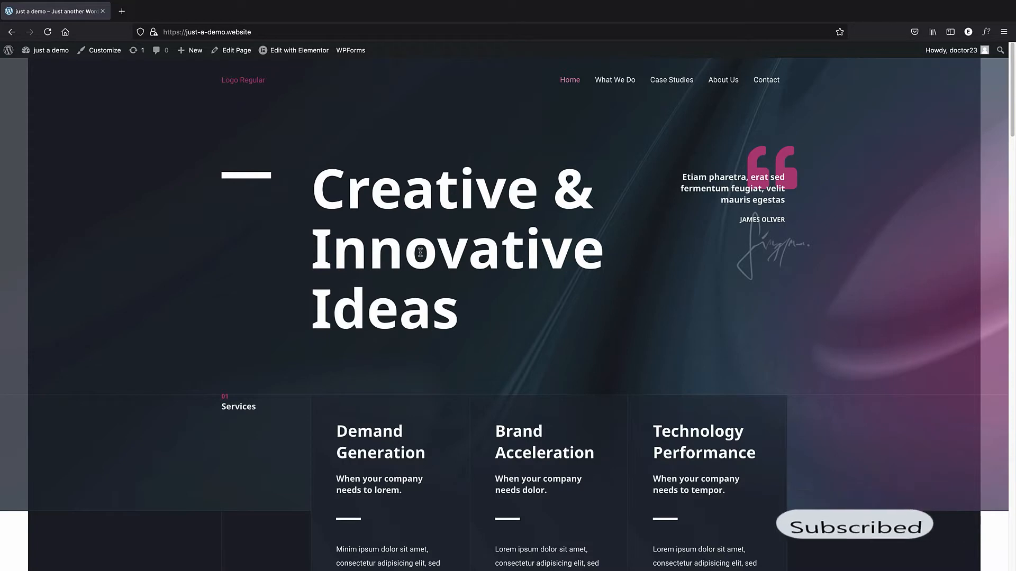
Open the WordPress admin's add-plugins page and search the plugin directory for "LITEspeed cache".
mouse_move(8, 50)
click(24, 67)
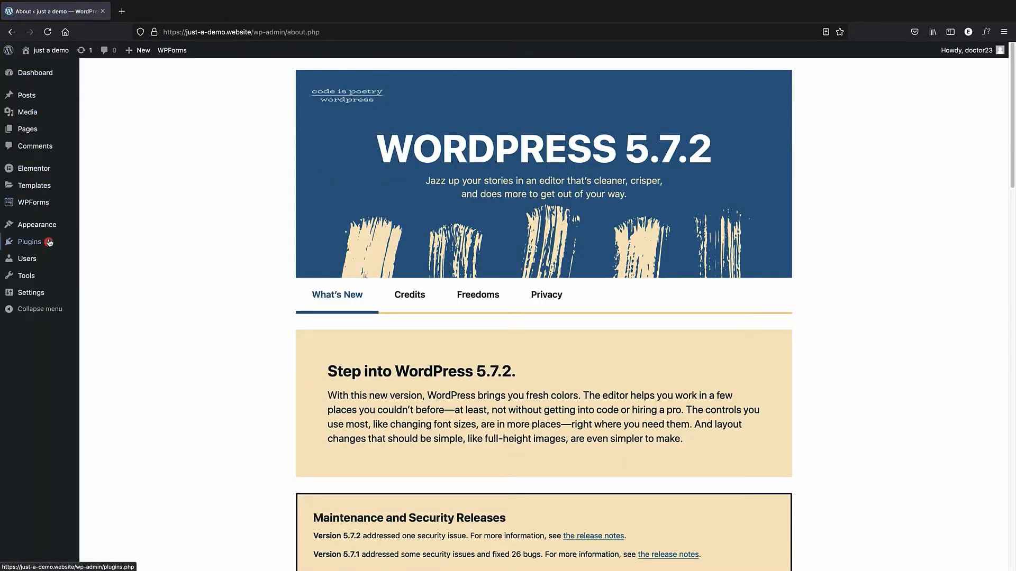
mouse_move(31, 242)
click(100, 259)
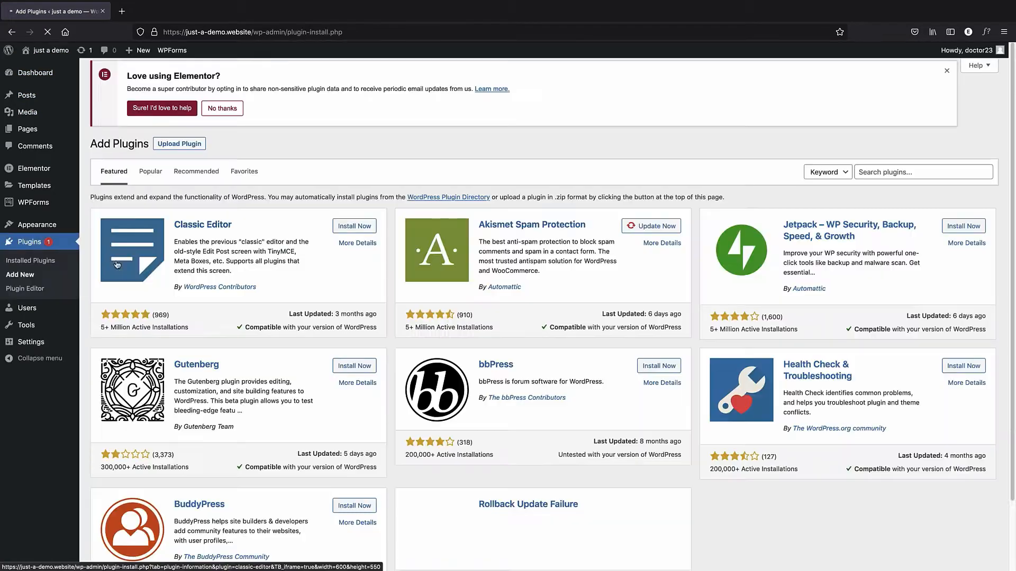
click(867, 178)
text(LITEspeed)
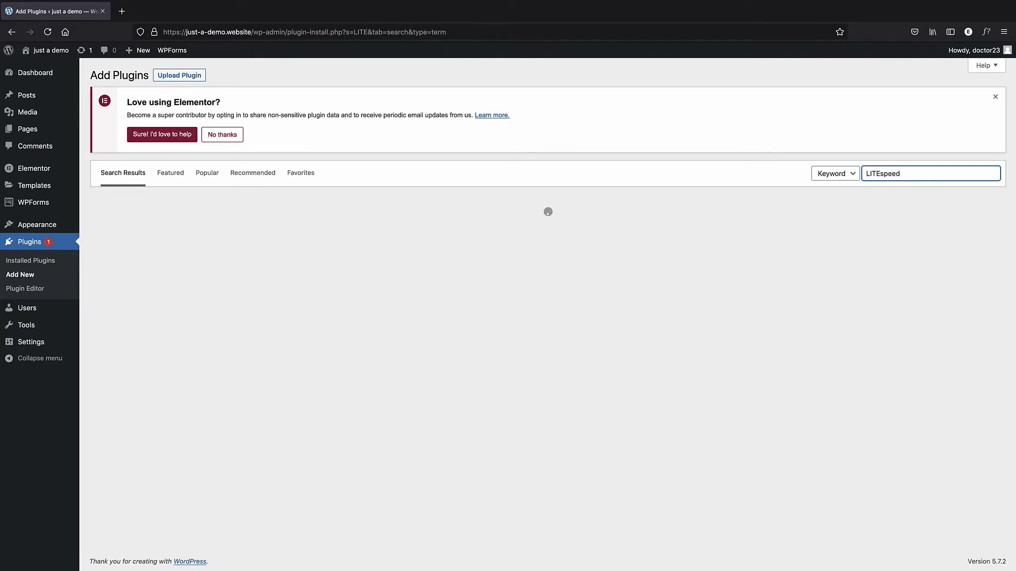
text( cache)
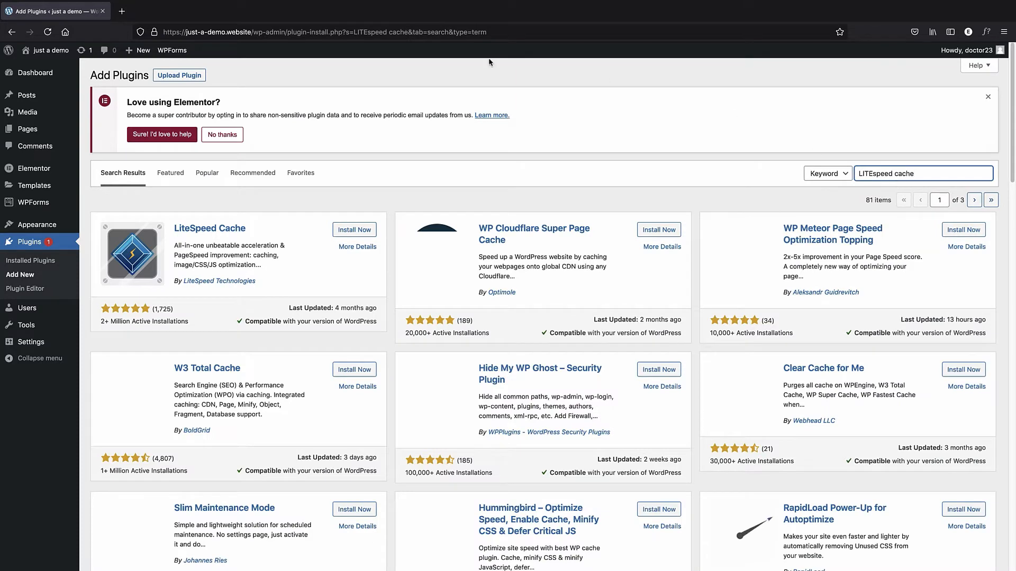
Install and activate the LiteSpeed Cache plugin, and open its dashboard.
click(353, 229)
click(358, 231)
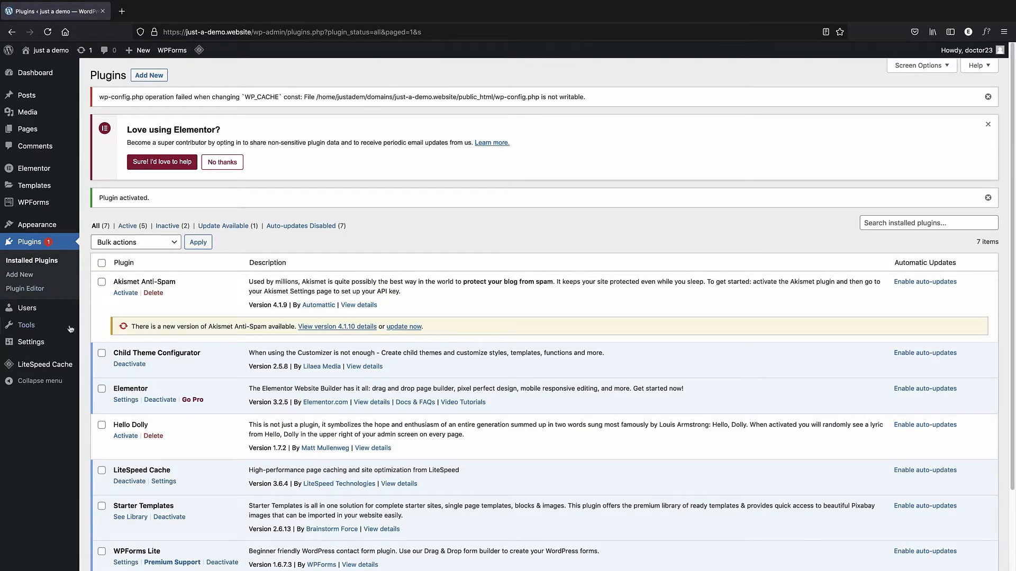
mouse_move(62, 367)
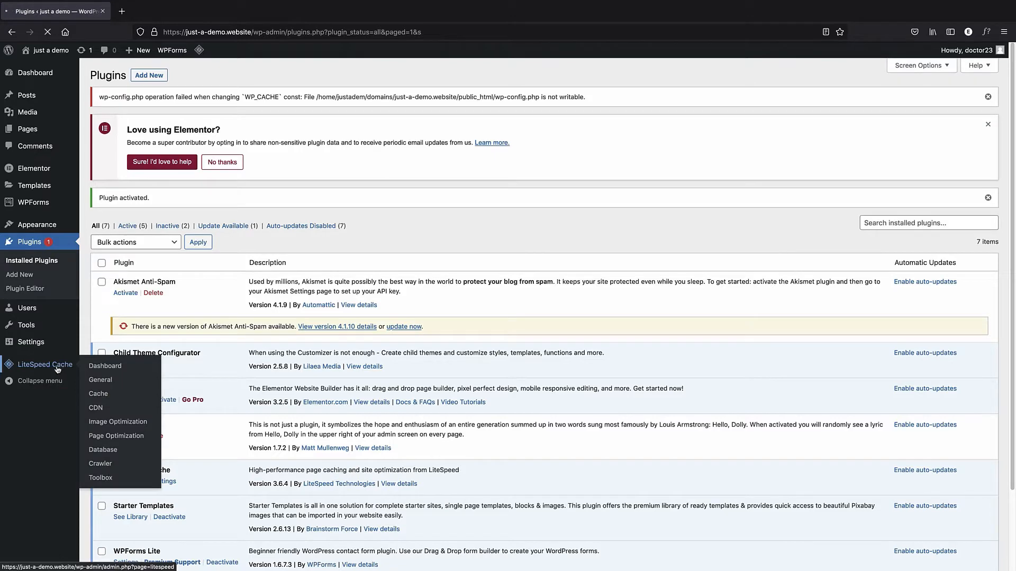
scroll(188, 274, down, 1)
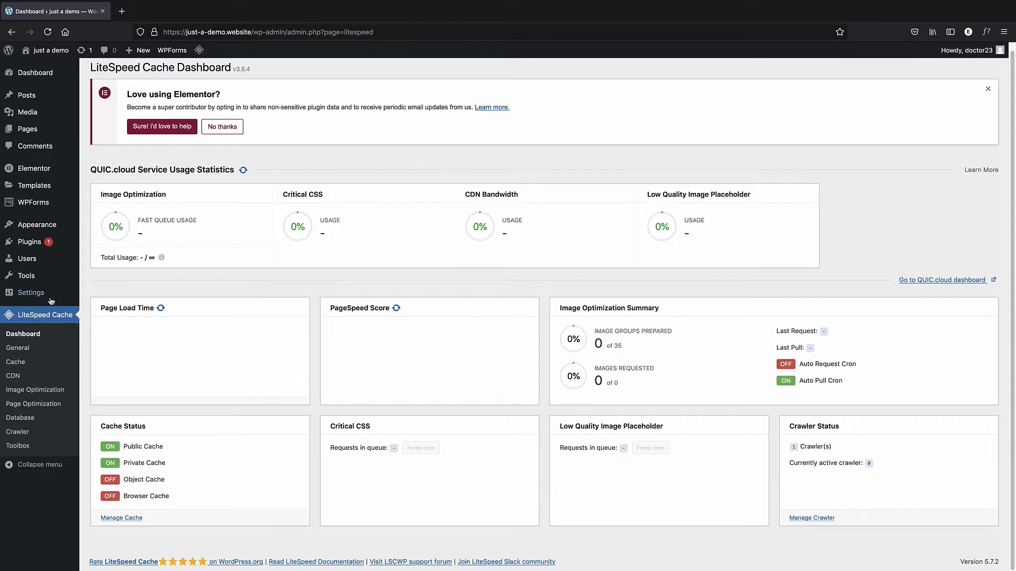
Examine the LiteSpeed Cache toolbox's purge and import/export tools, including the reset-settings option, without carrying out the reset.
click(24, 447)
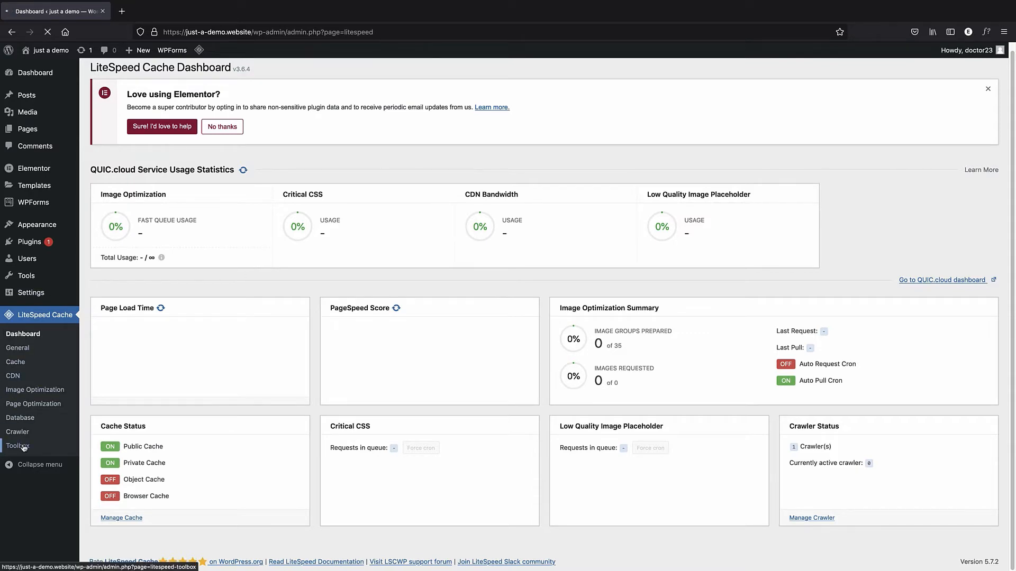
scroll(546, 260, down, 2)
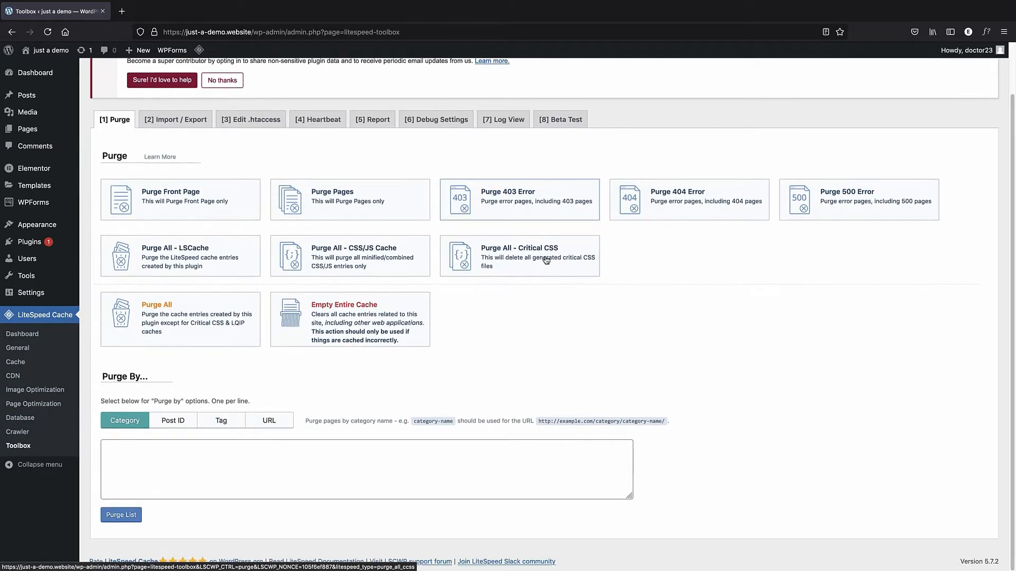
click(176, 120)
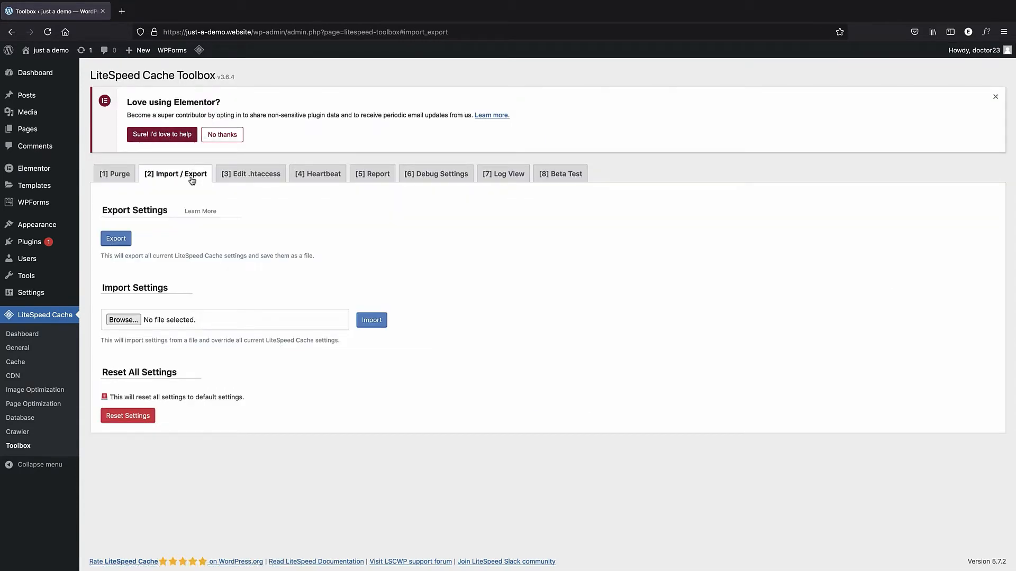
click(112, 418)
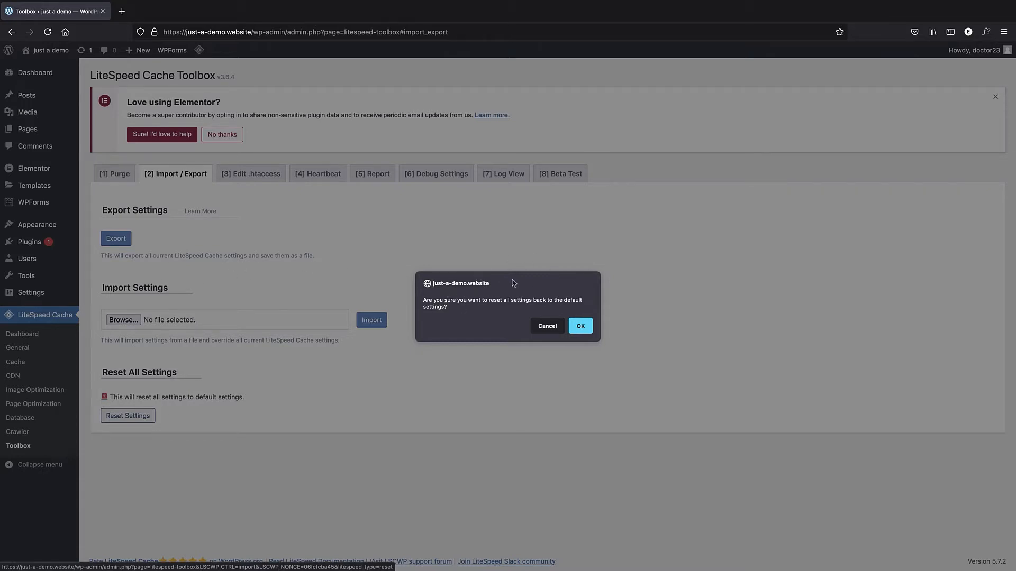
click(546, 325)
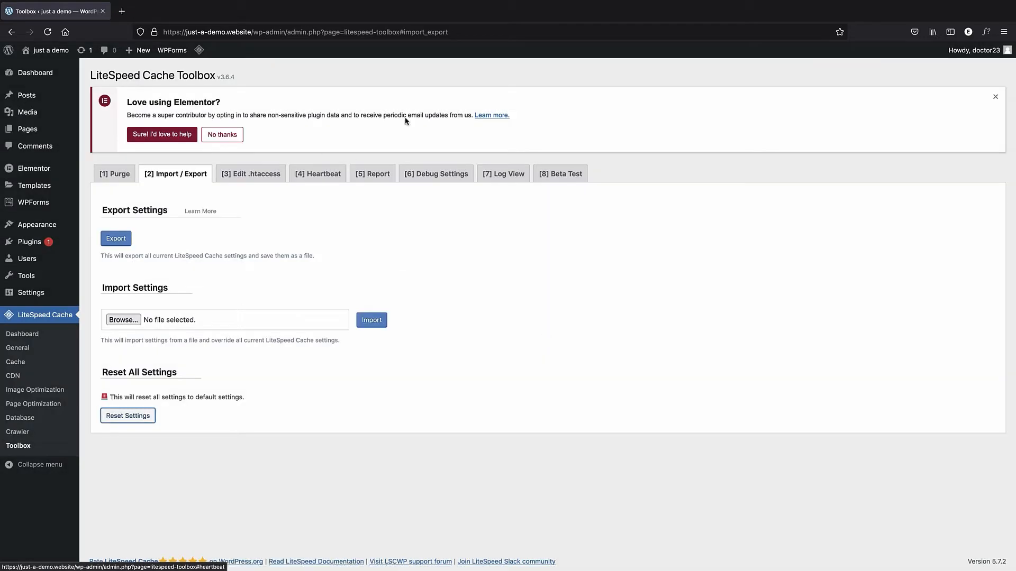
Examine the LiteSpeed Cache dashboard, general settings and the full list of cache control settings.
click(32, 316)
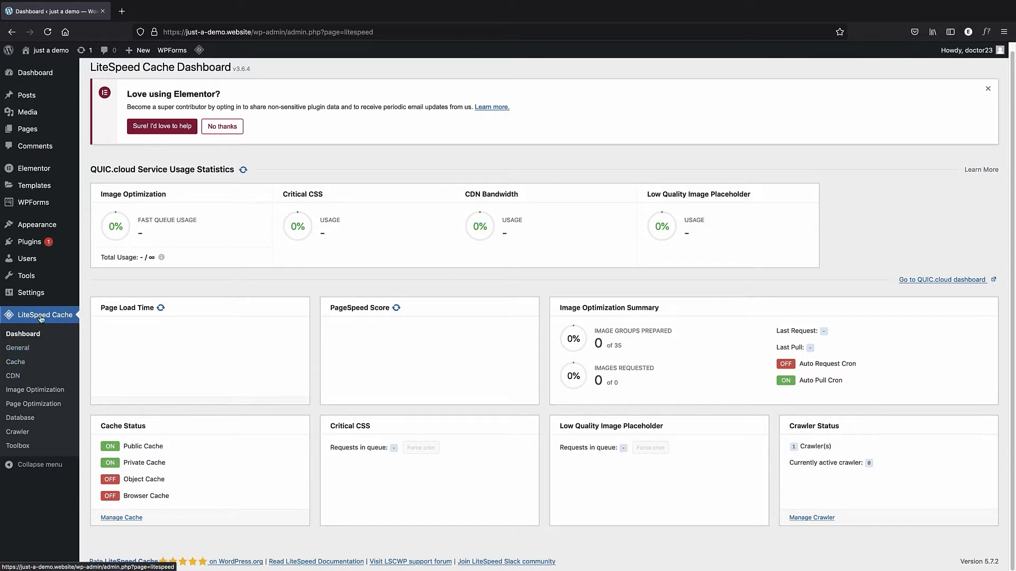
click(25, 349)
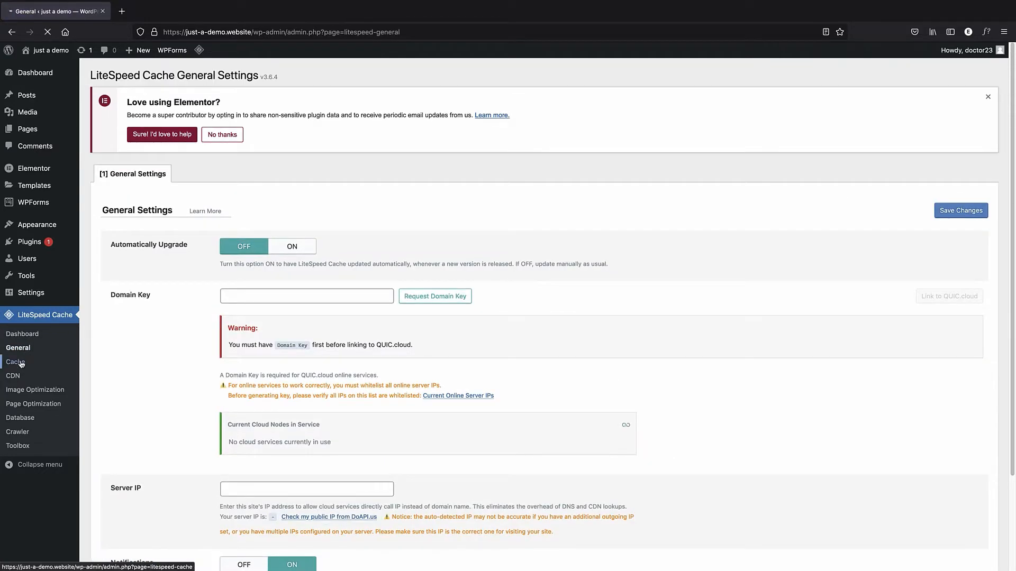
scroll(113, 263, down, 3)
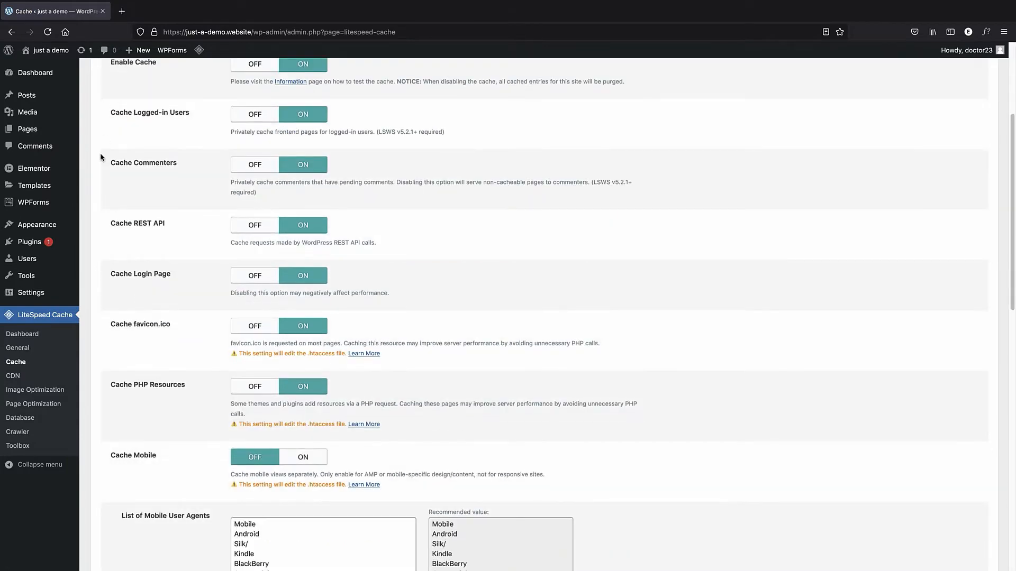
scroll(162, 211, down, 3)
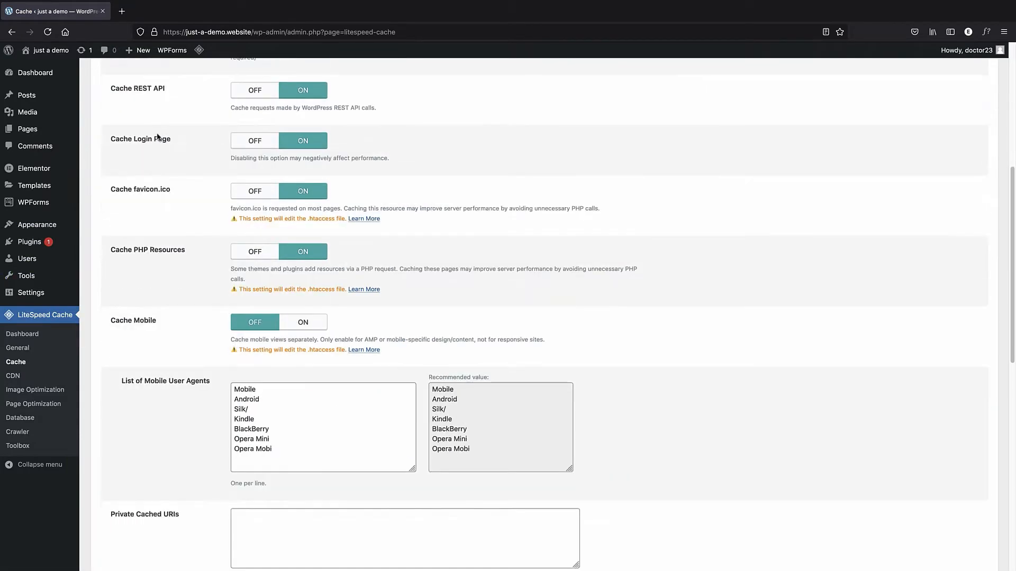
scroll(199, 349, down, 6)
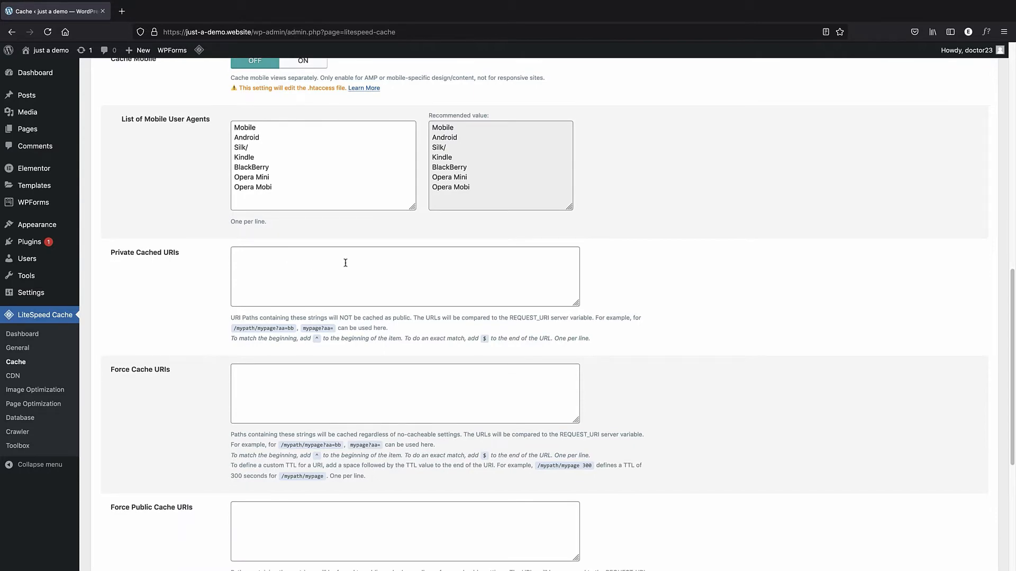
scroll(338, 243, down, 5)
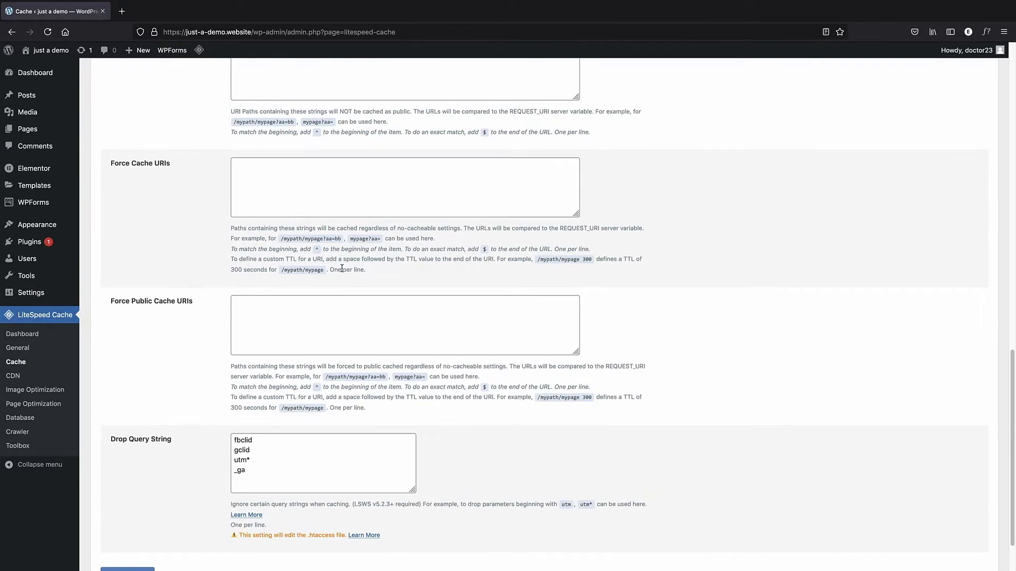
scroll(300, 276, down, 2)
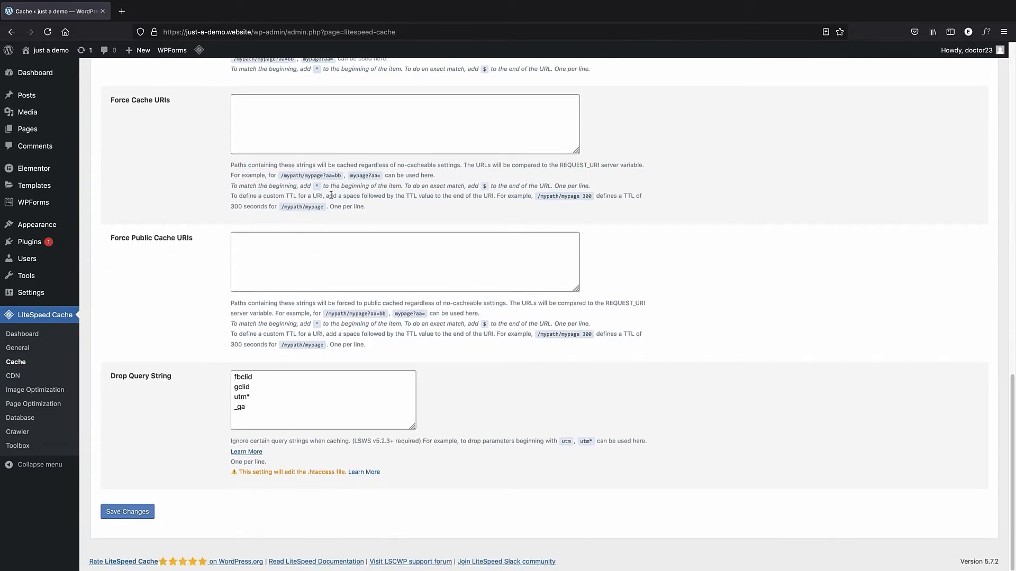
scroll(317, 206, up, 8)
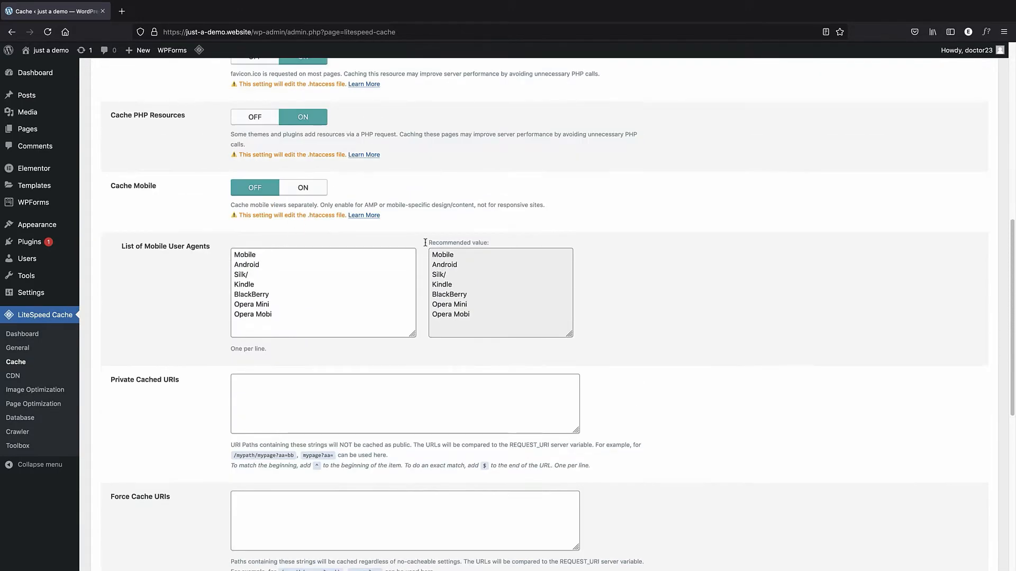
scroll(358, 192, down, 5)
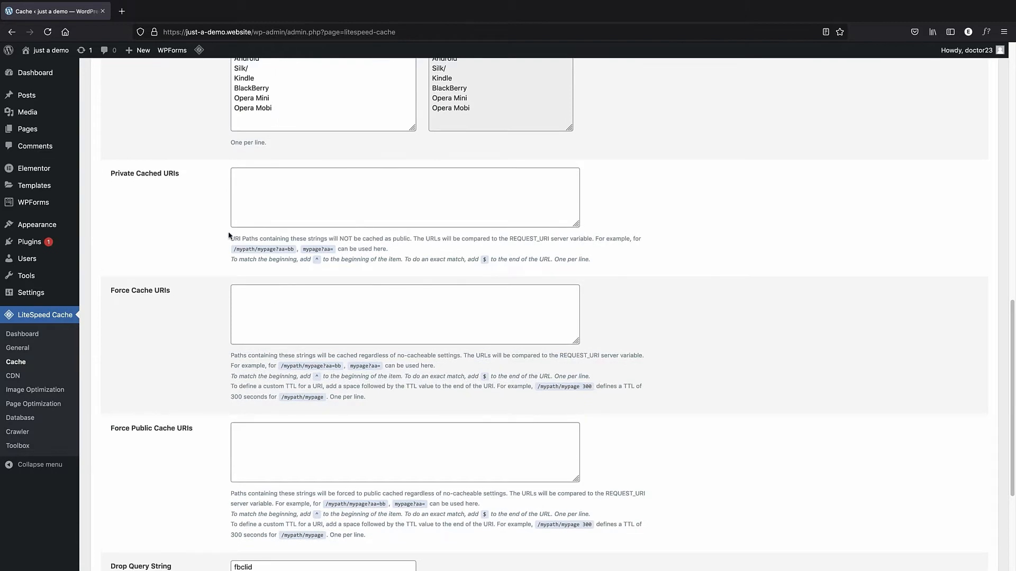
scroll(229, 236, down, 4)
scroll(306, 178, up, 7)
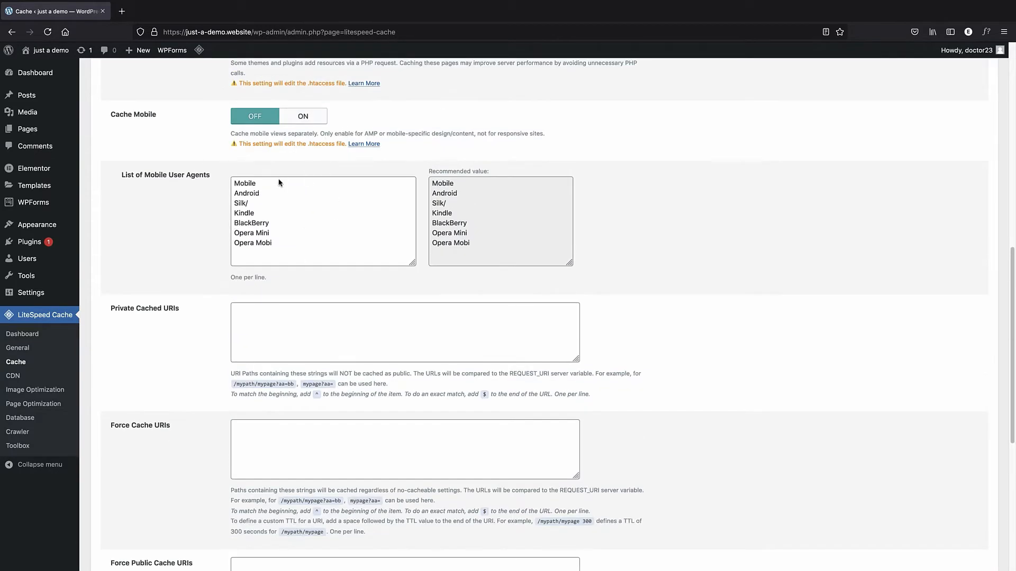
scroll(285, 151, up, 5)
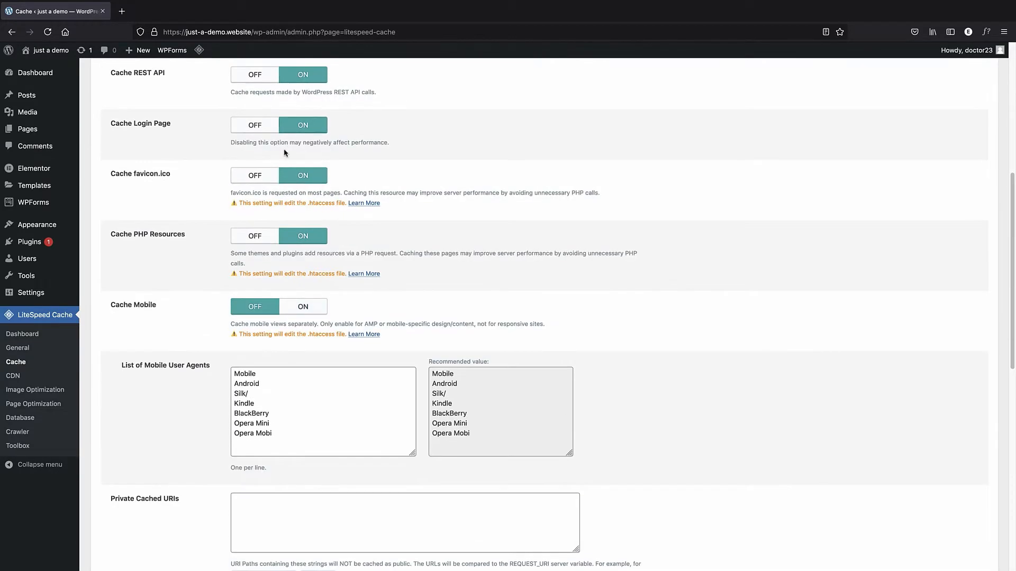
scroll(199, 138, up, 5)
scroll(196, 135, up, 3)
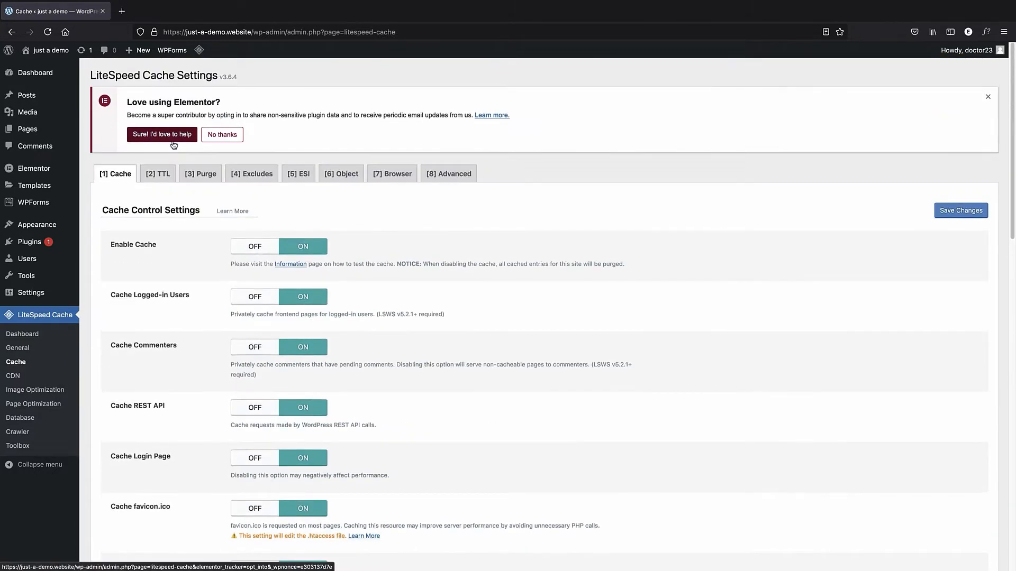
Try to refresh the page load time on the LiteSpeed Cache dashboard and dismiss the Elementor notice.
click(27, 337)
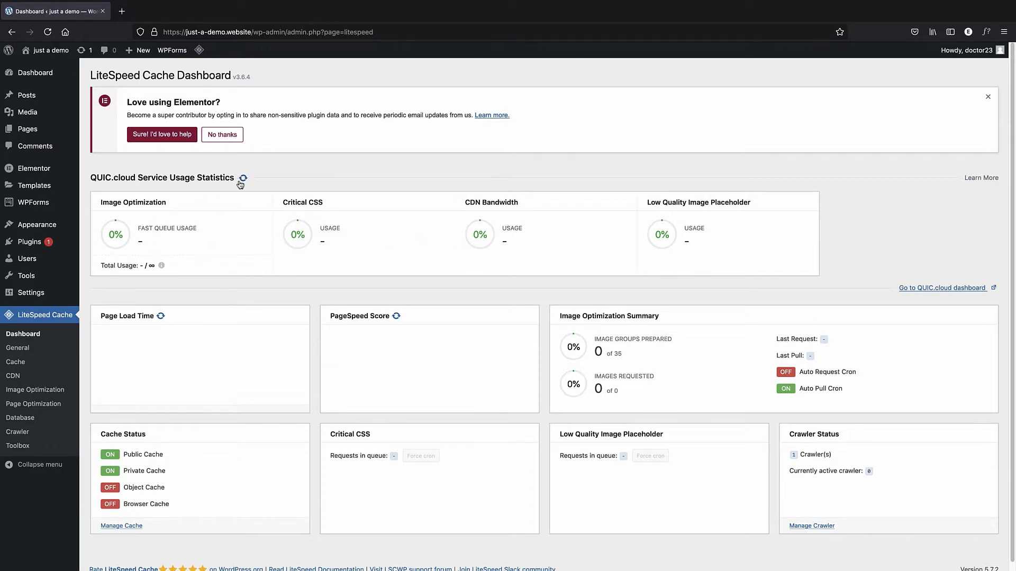
scroll(363, 189, down, 1)
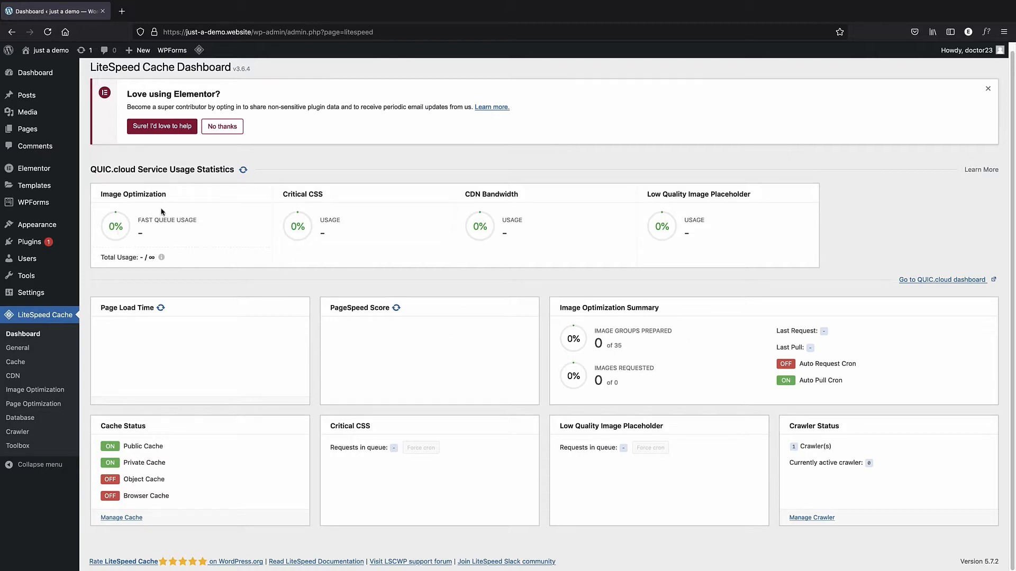
click(160, 307)
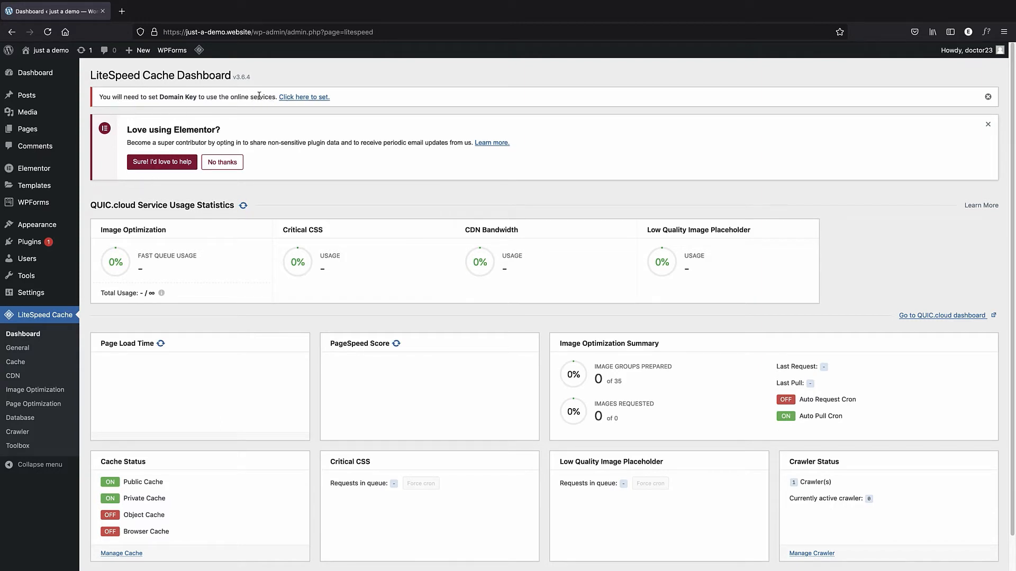
click(987, 124)
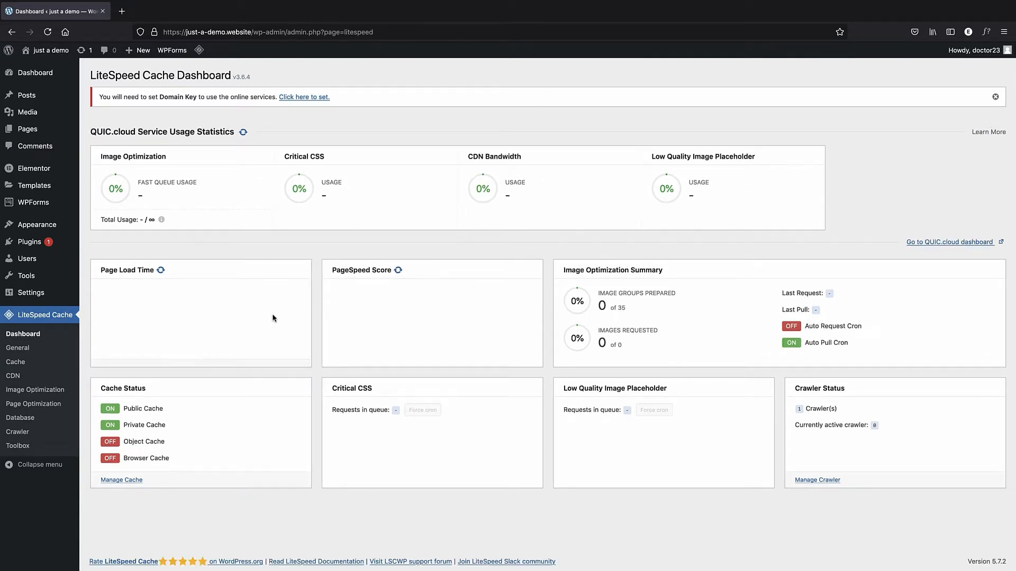
Review the LiteSpeed Cache general settings, including the domain key and server IP, and switch Notifications to OFF.
click(30, 349)
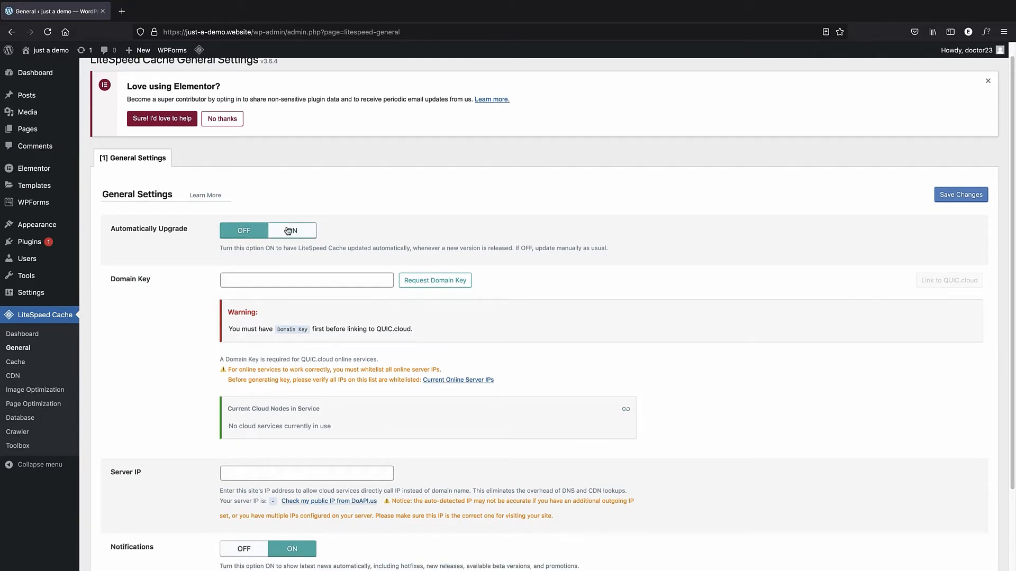
scroll(233, 250, down, 1)
scroll(233, 250, down, 2)
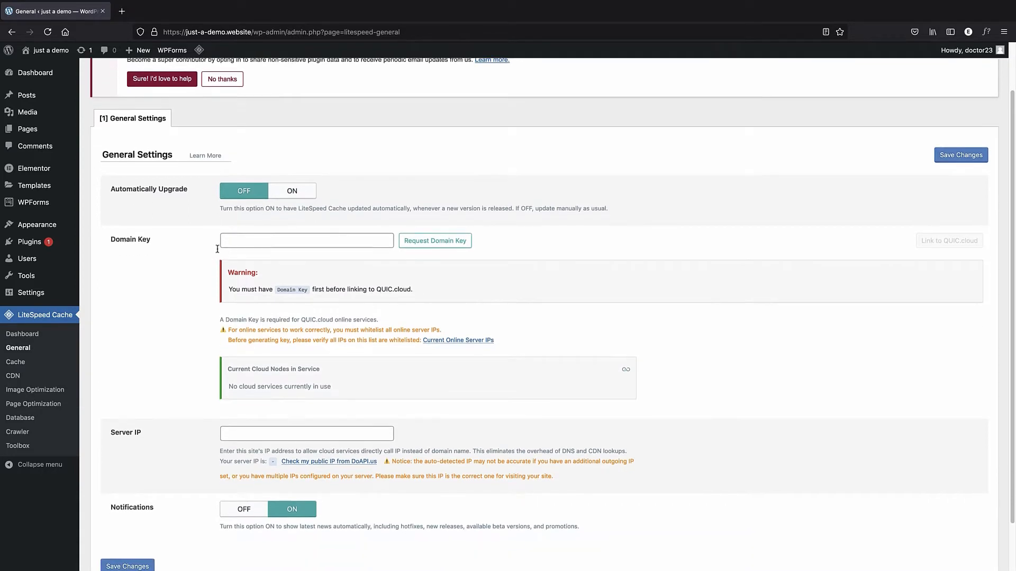
click(267, 242)
scroll(343, 228, down, 1)
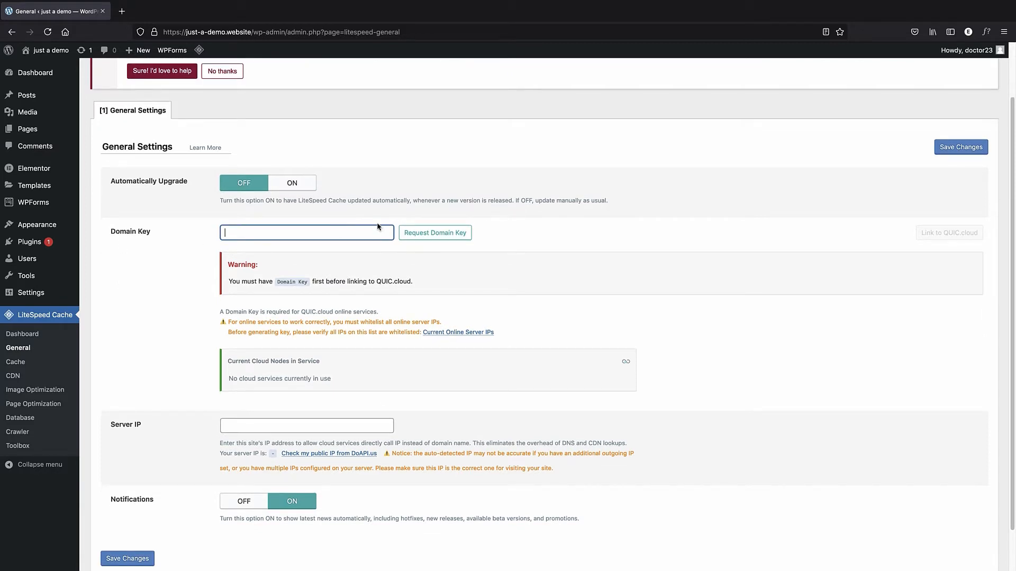
scroll(339, 237, down, 2)
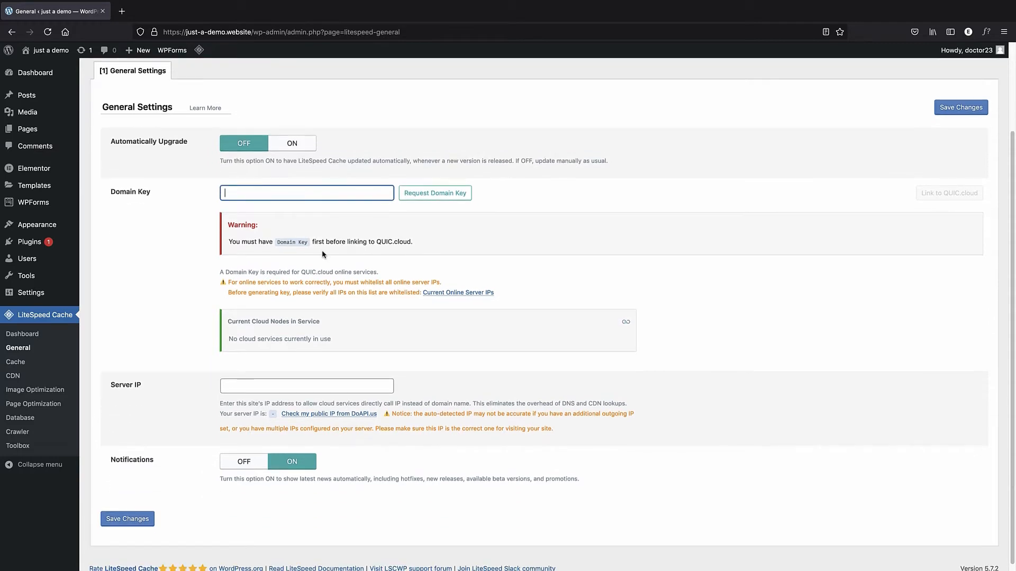
scroll(320, 252, down, 1)
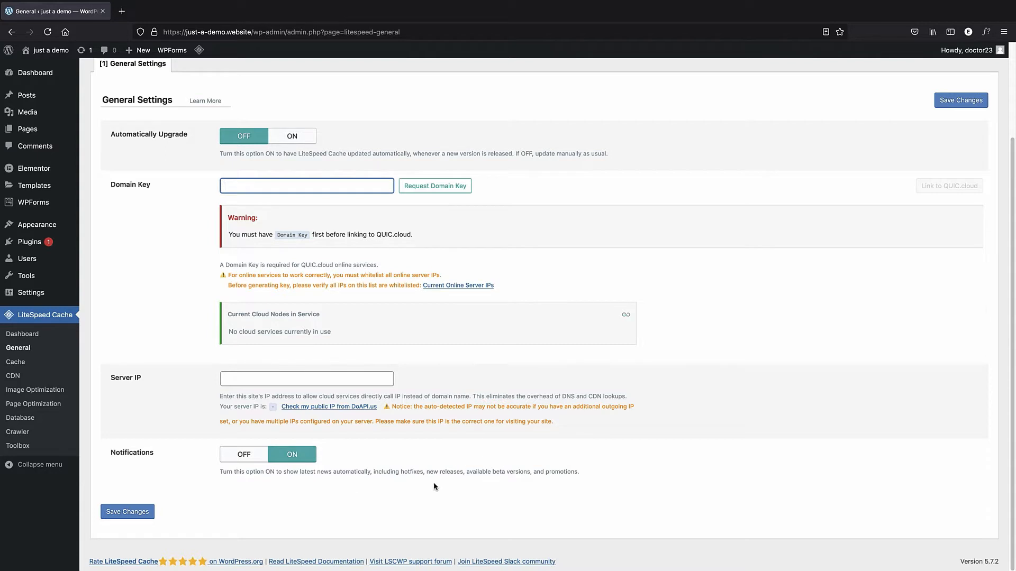
click(242, 460)
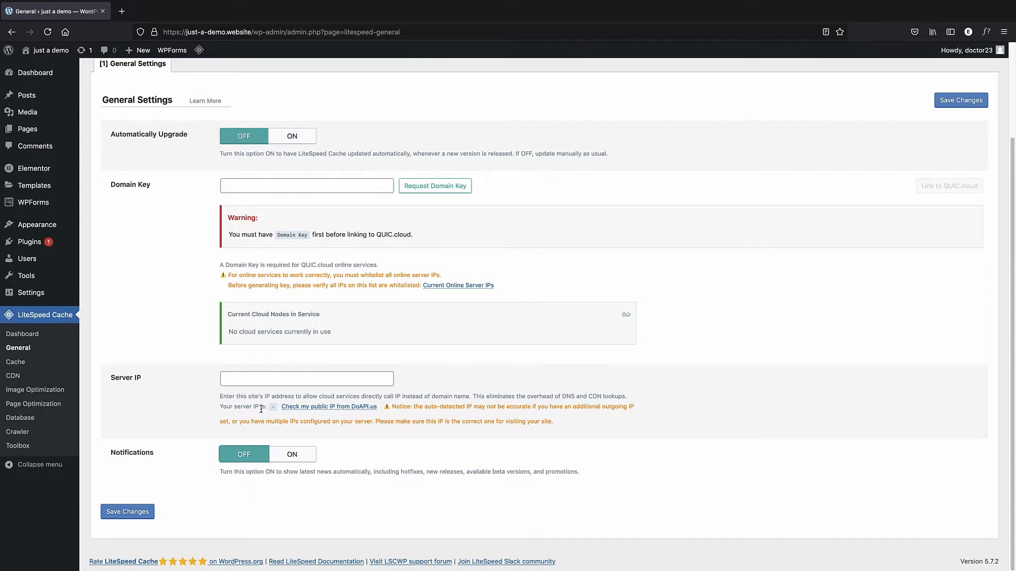
scroll(271, 443, up, 1)
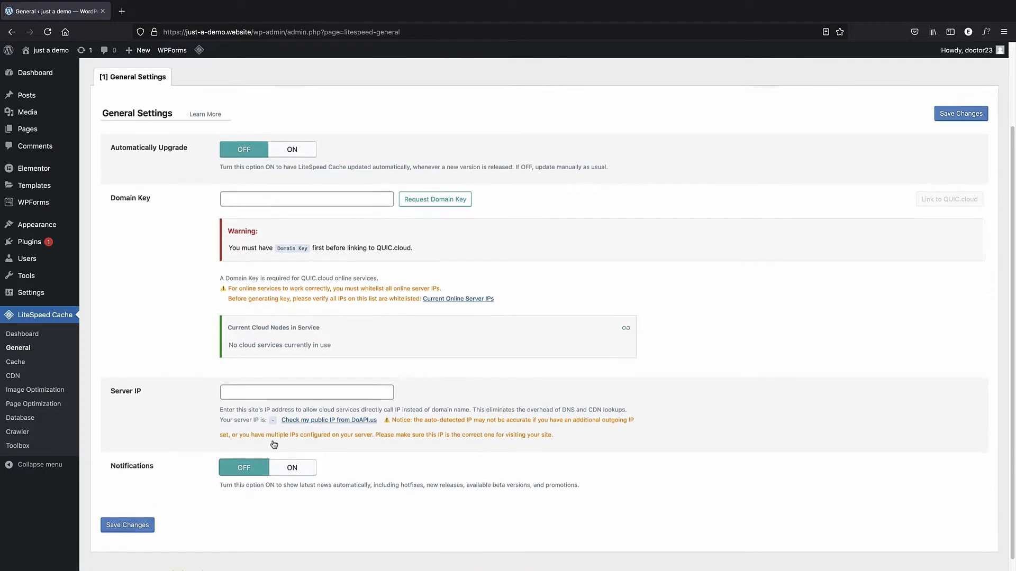
Save the LiteSpeed Cache general settings.
click(136, 529)
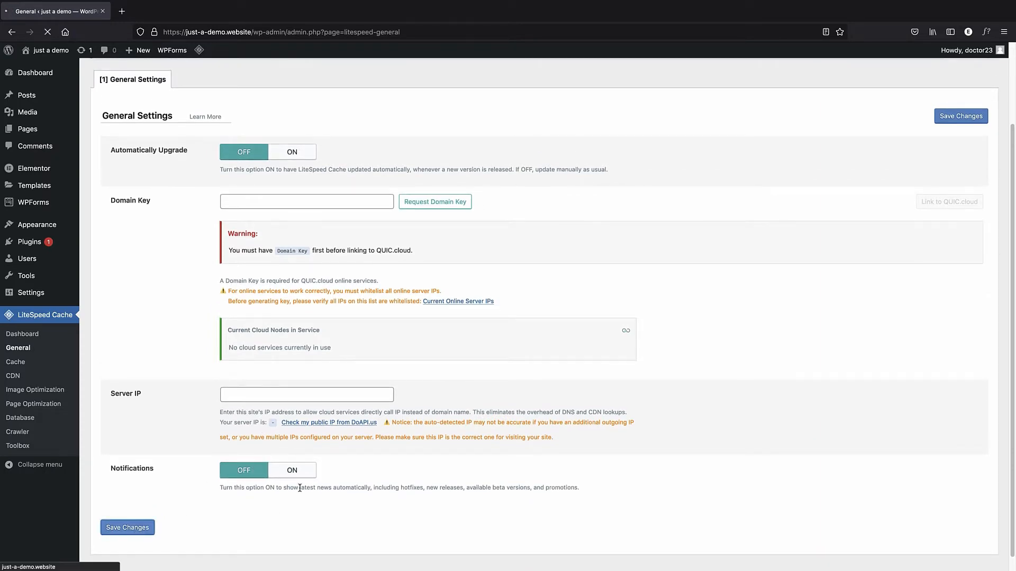
scroll(292, 484, down, 10)
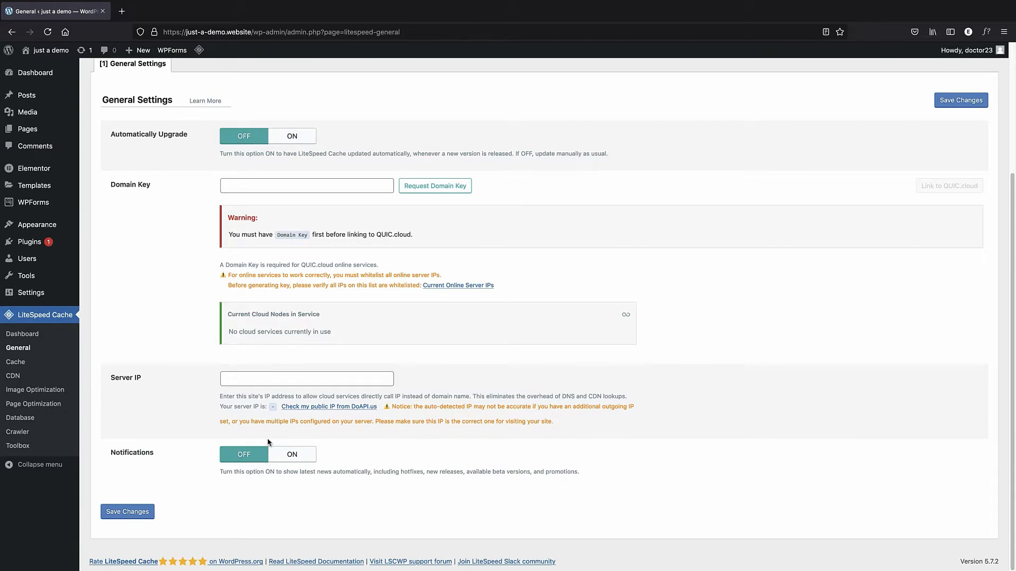
scroll(212, 316, up, 3)
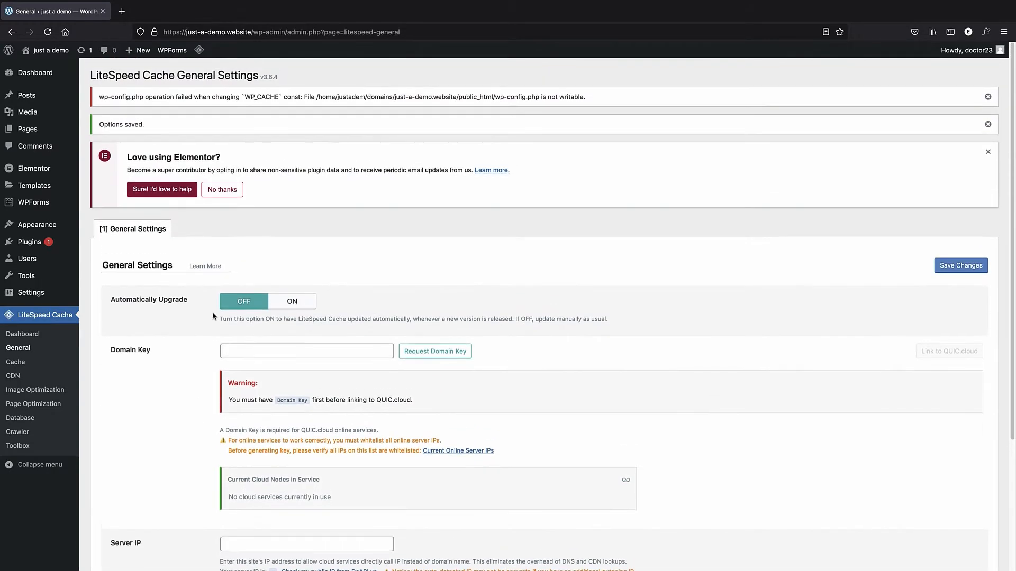
In the LiteSpeed cache control settings, switch Cache Logged-in Users to OFF.
click(32, 364)
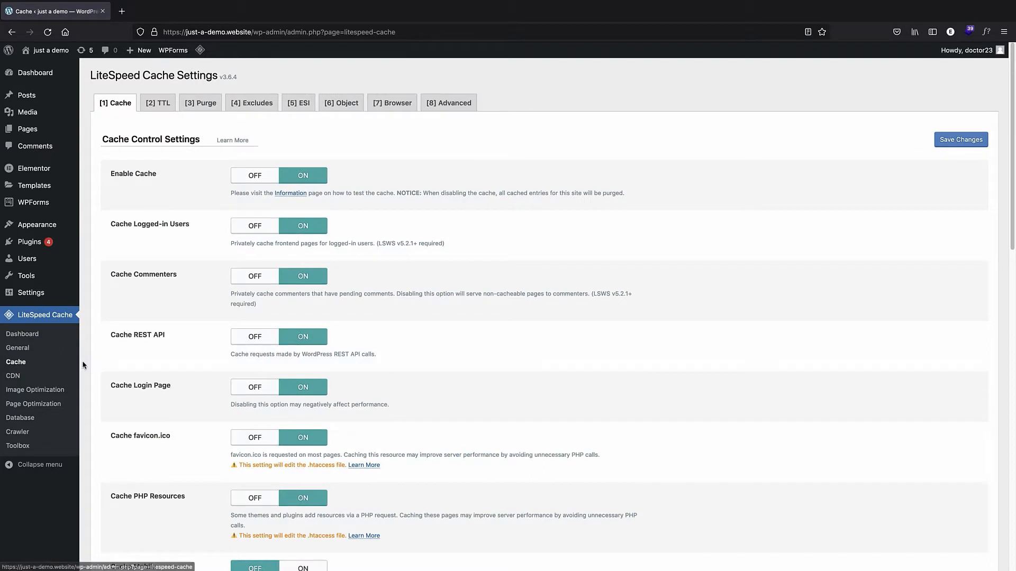
scroll(126, 108, down, 1)
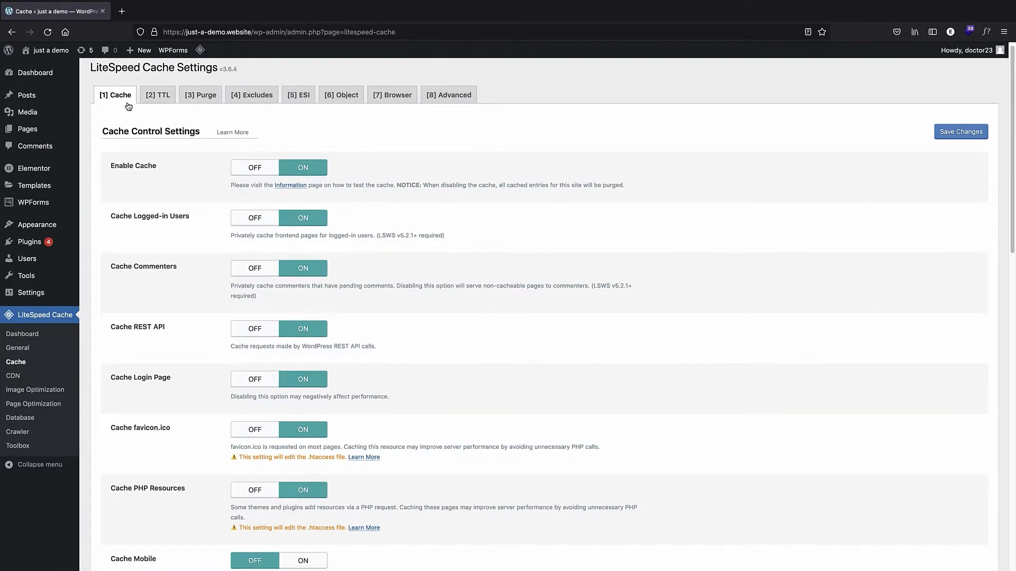
scroll(128, 106, up, 1)
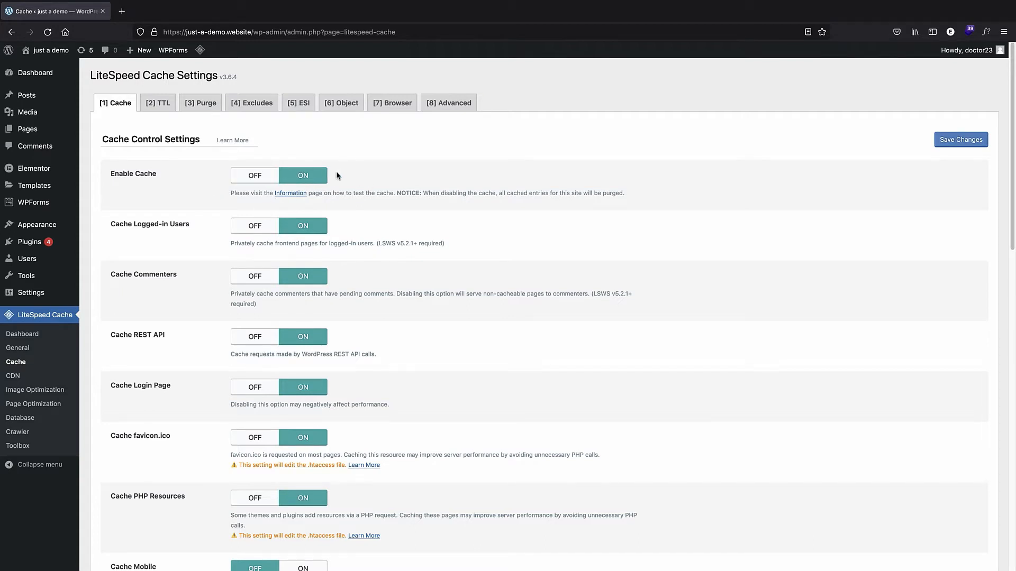
scroll(164, 176, down, 1)
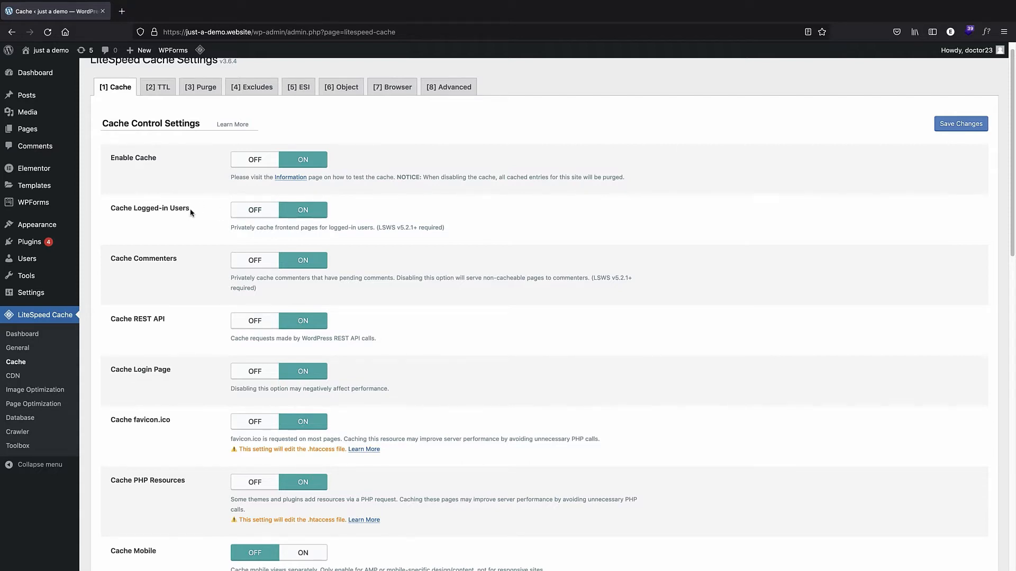
click(254, 210)
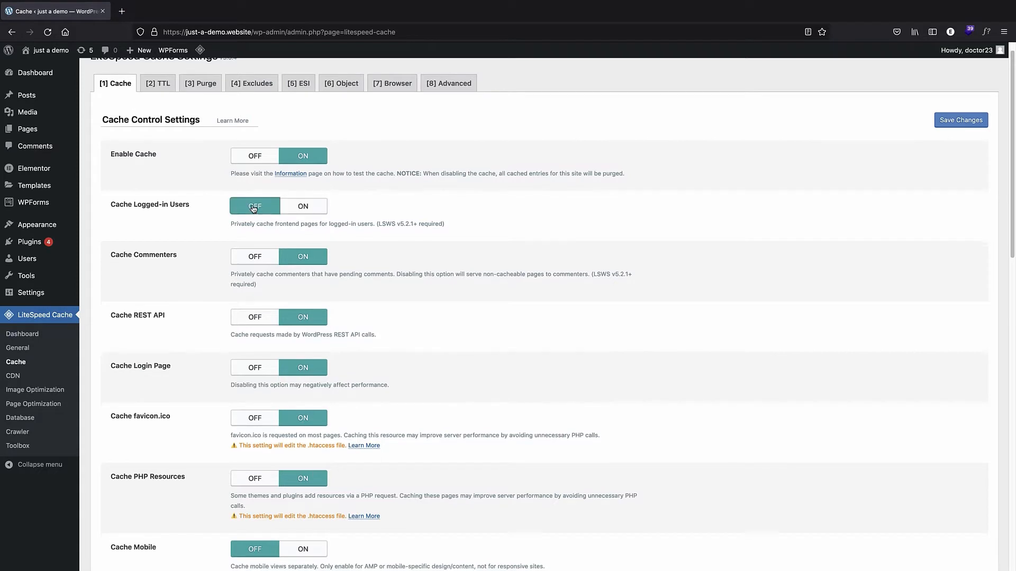
Review the Cache Commenters and Cache REST API options, and switch Cache Login Page to OFF.
scroll(265, 201, down, 1)
scroll(123, 215, down, 1)
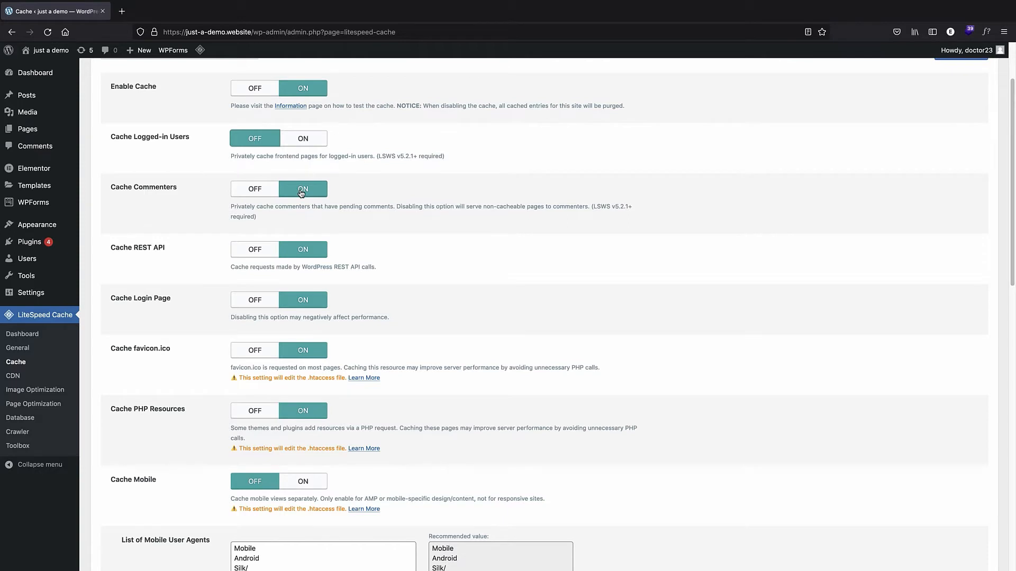
scroll(301, 193, down, 1)
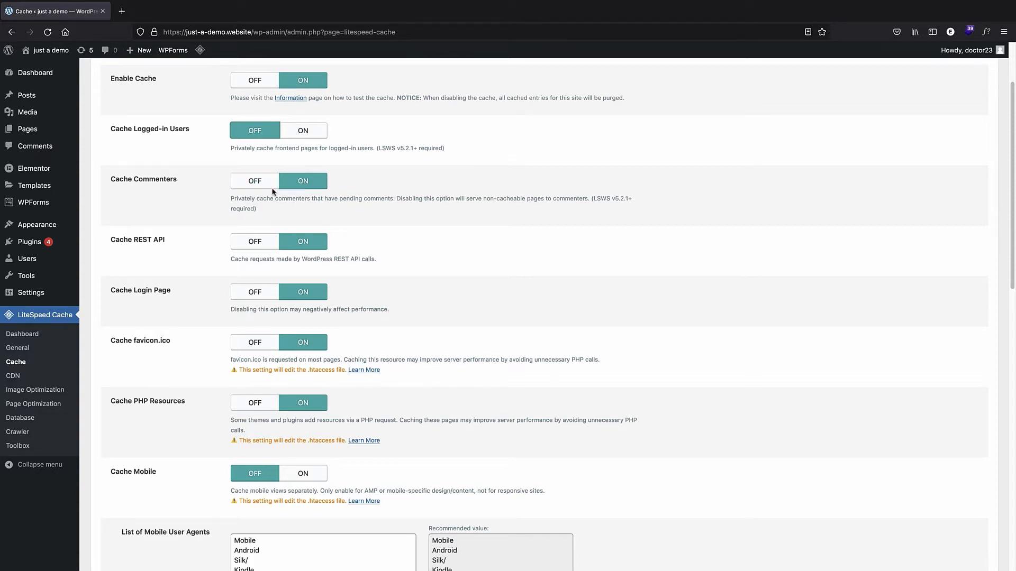
scroll(218, 179, down, 2)
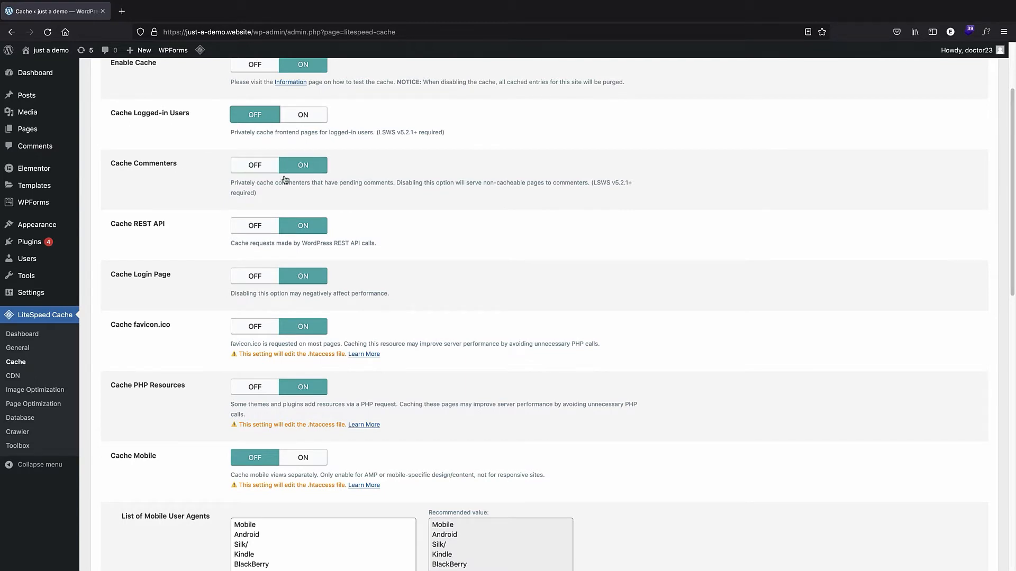
scroll(212, 186, down, 2)
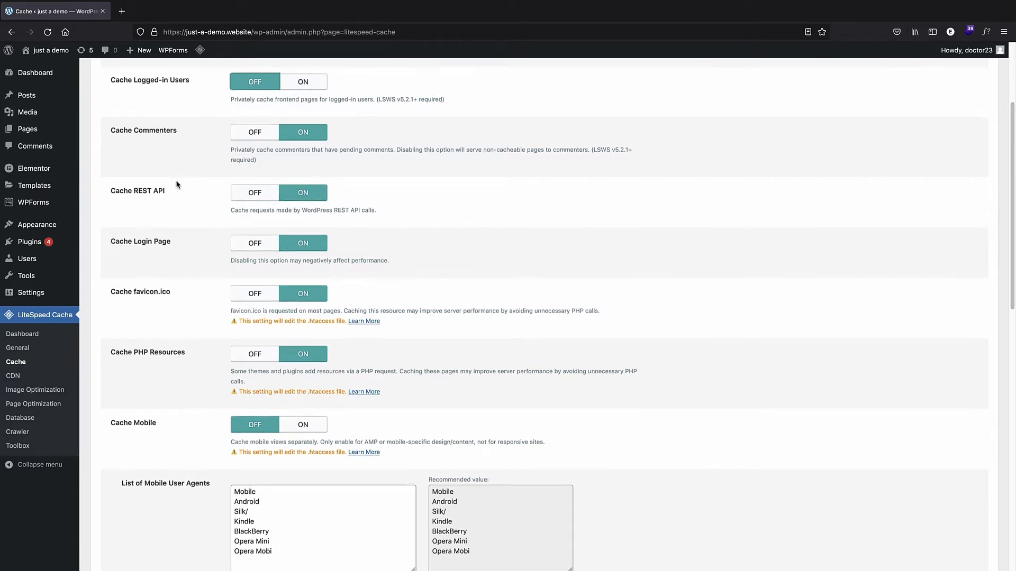
scroll(154, 196, down, 2)
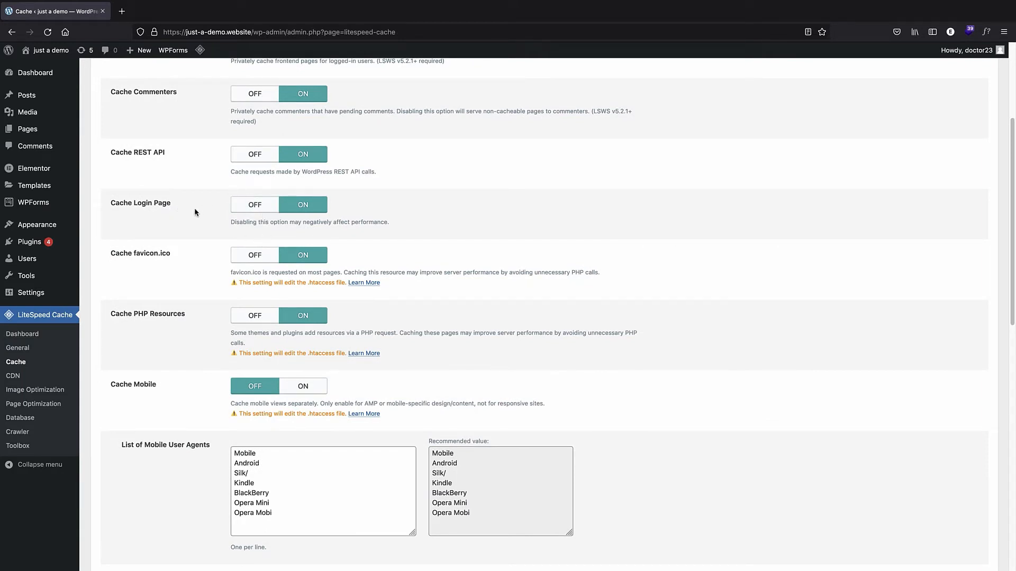
click(239, 206)
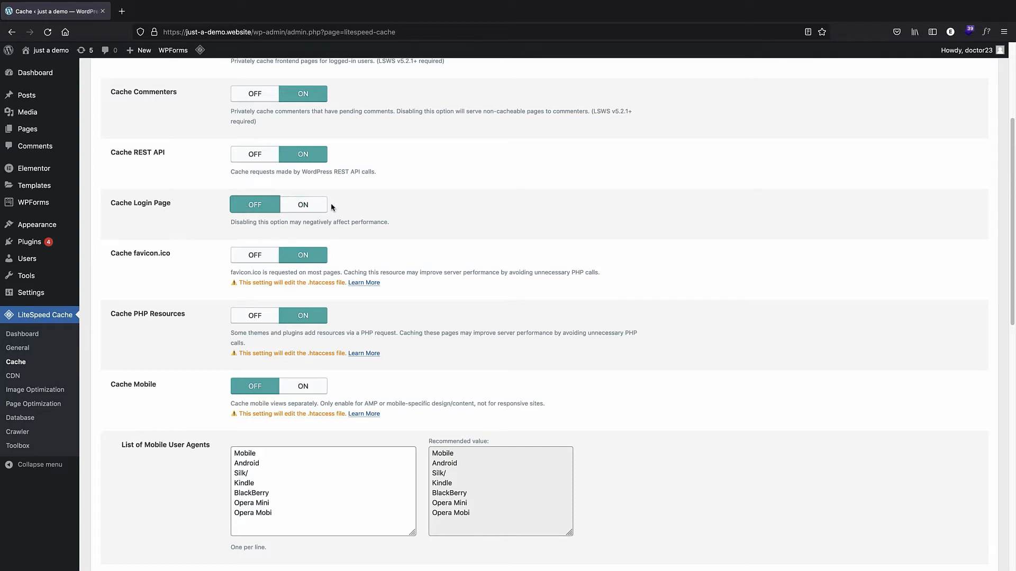
Examine the cache control options from Cache favicon.ico, PHP Resources and Cache Mobile through the private, force and force public cache URI lists.
scroll(217, 193, down, 1)
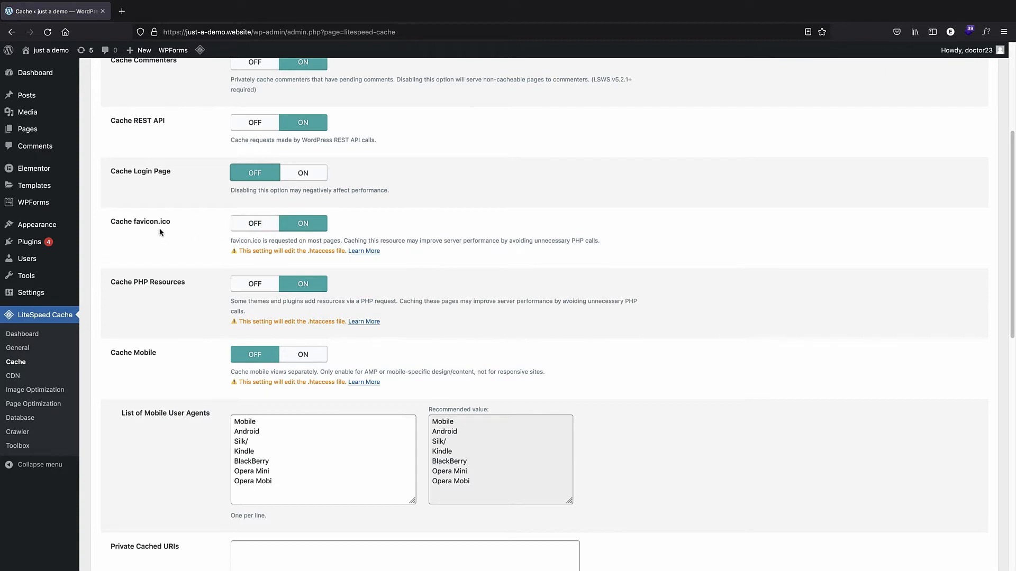
scroll(318, 233, down, 1)
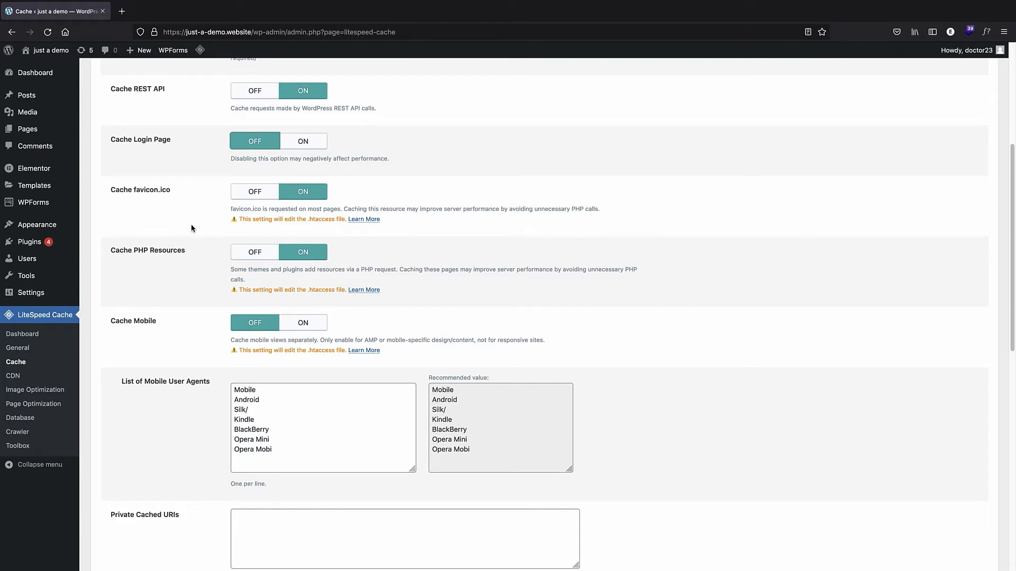
scroll(231, 222, down, 1)
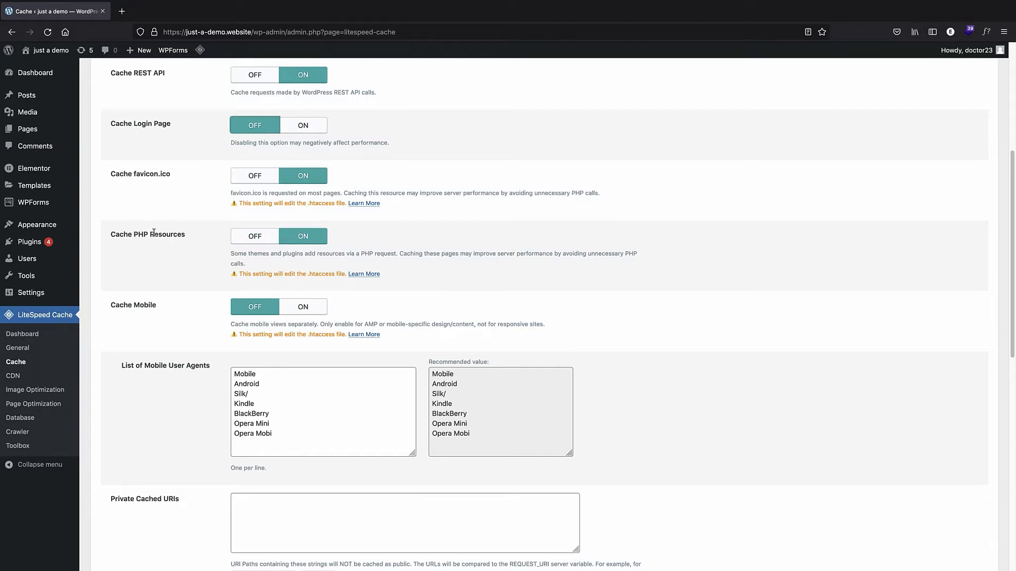
scroll(179, 230, down, 1)
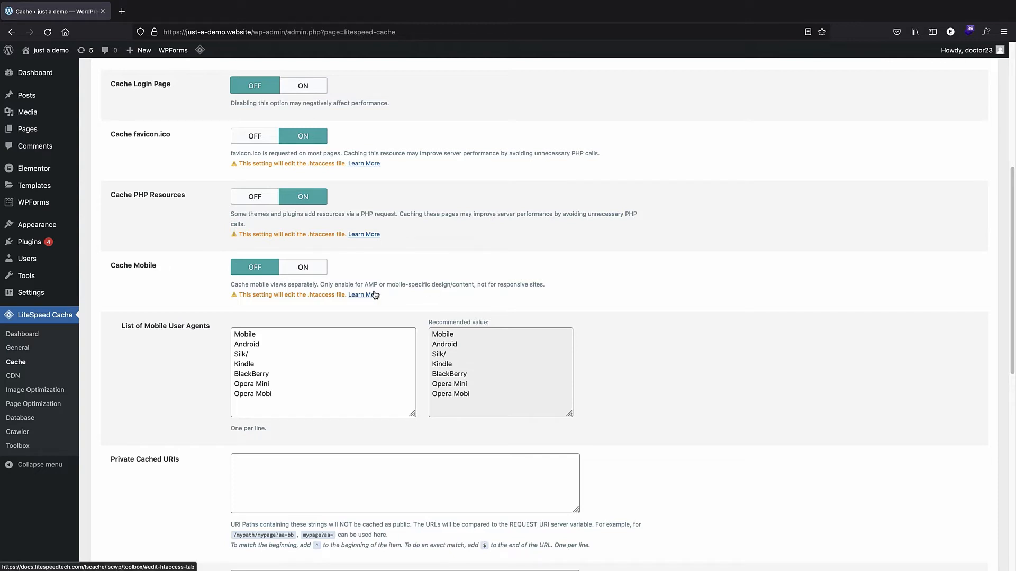
scroll(374, 295, down, 1)
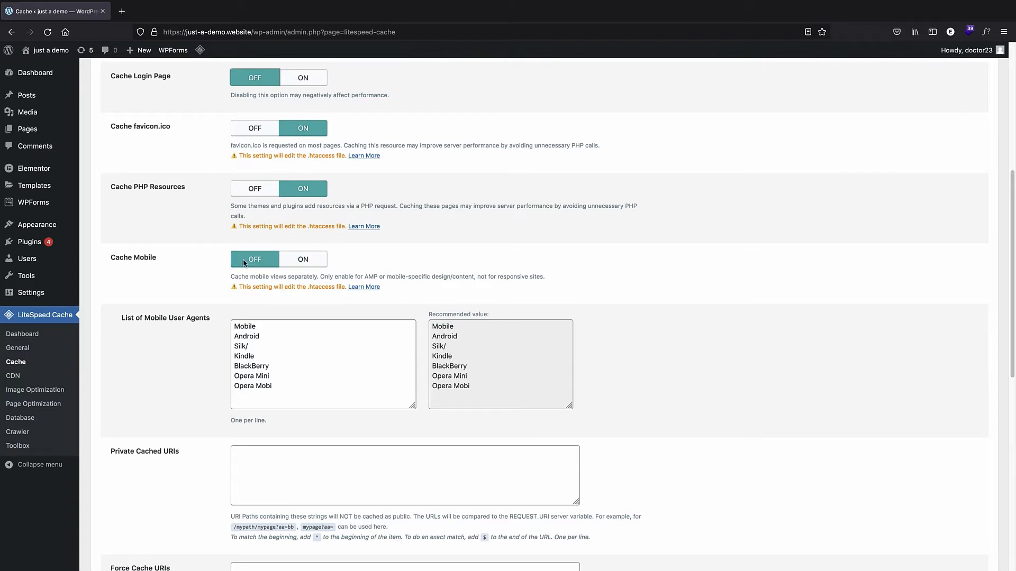
scroll(255, 258, down, 5)
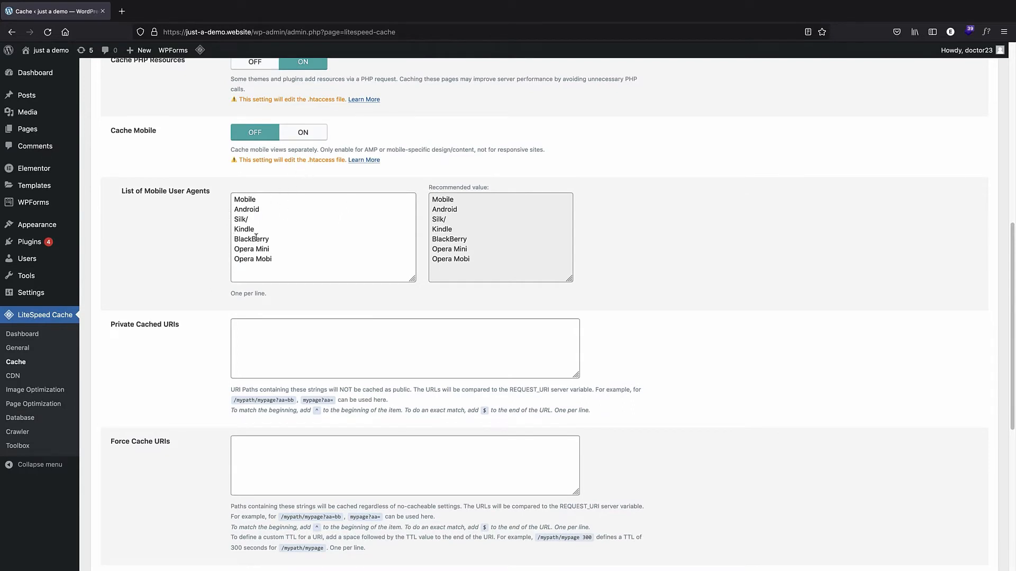
scroll(336, 190, down, 3)
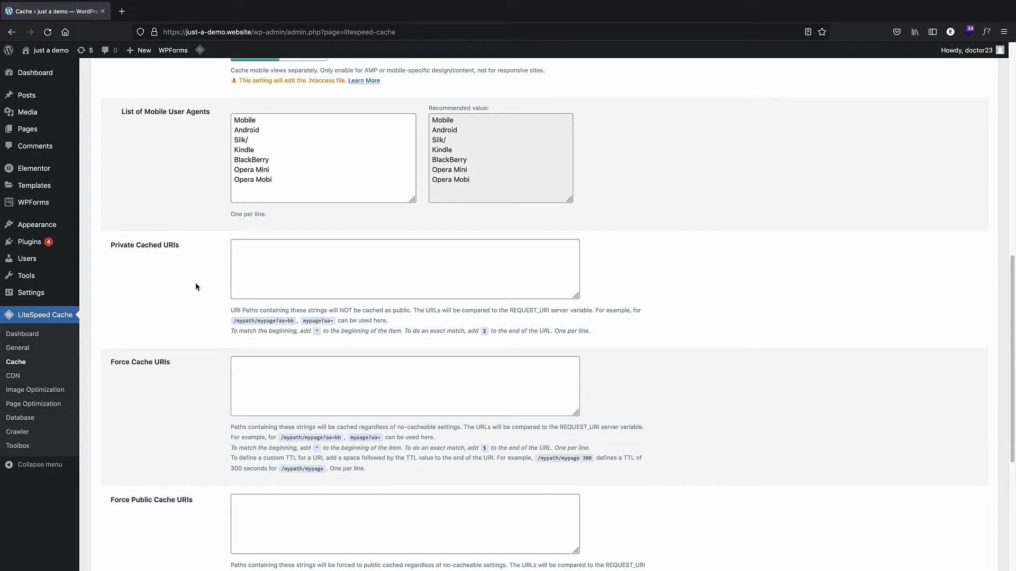
scroll(349, 265, down, 1)
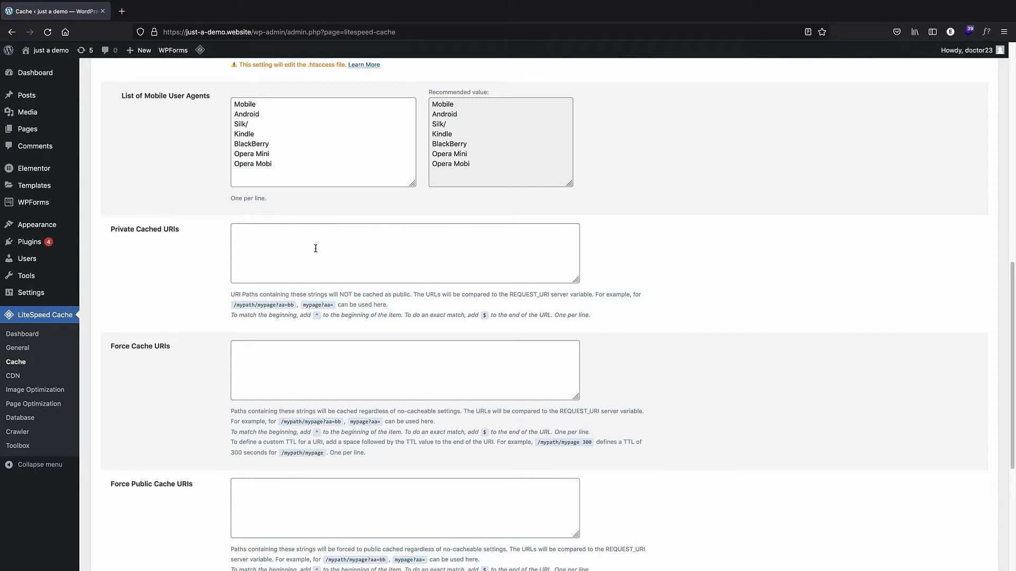
scroll(450, 220, down, 1)
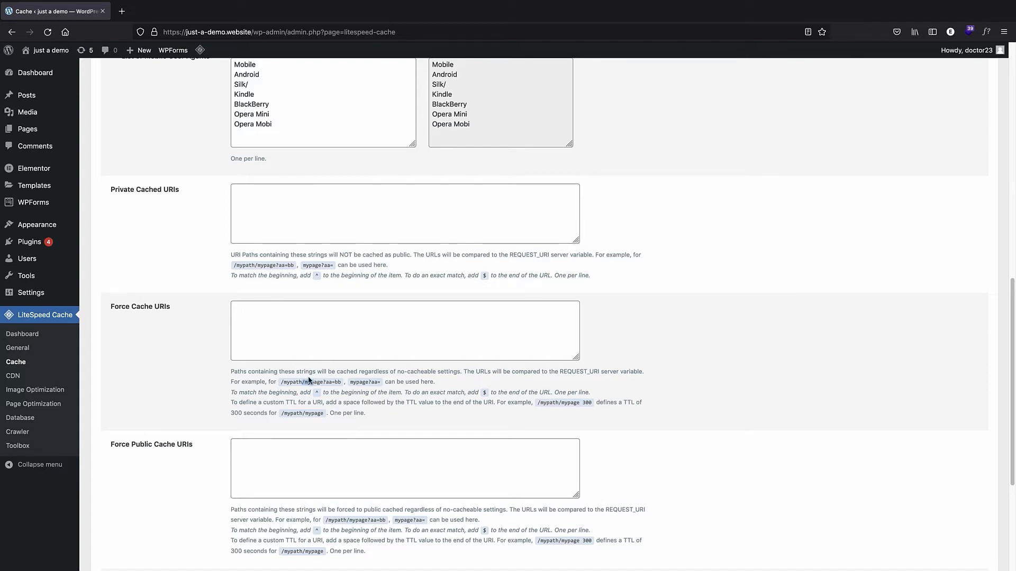
click(300, 382)
scroll(293, 273, down, 2)
scroll(292, 273, down, 2)
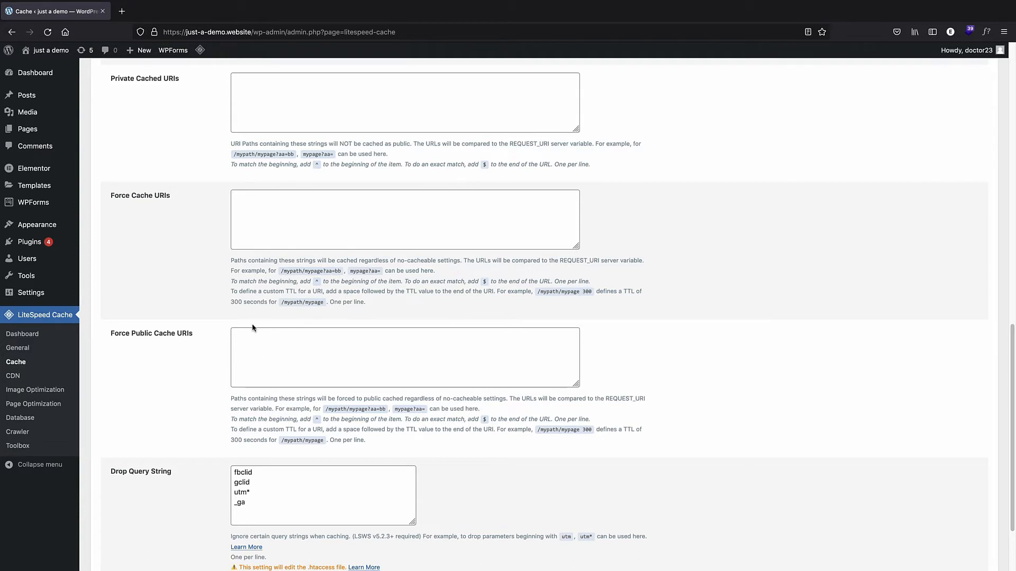
Check the Drop Query String list and save the cache control settings.
scroll(328, 316, down, 3)
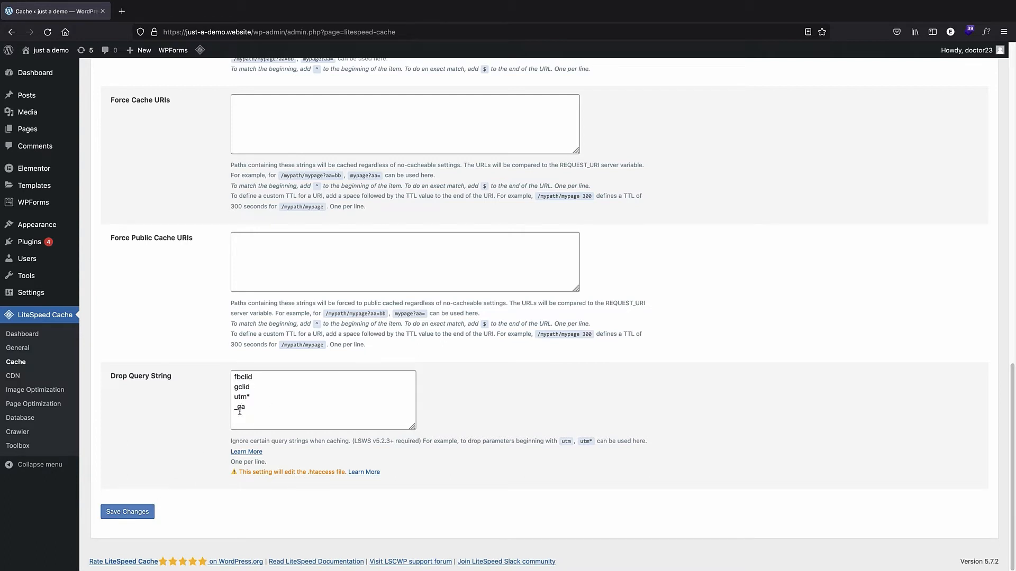
click(144, 510)
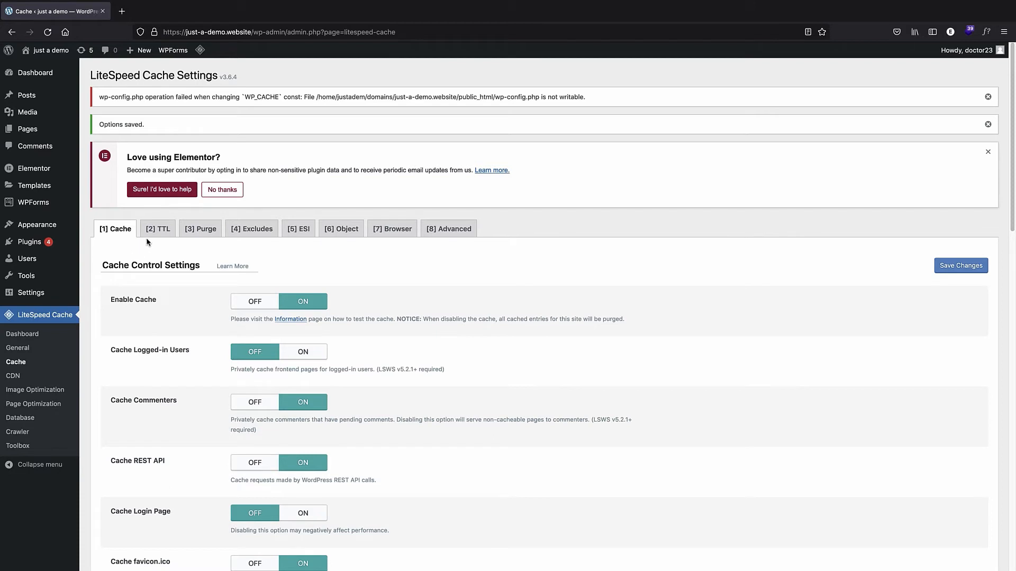
Examine the TTL settings for public, private, front page, feed, REST and HTTP status code caching against their recommended values.
click(158, 232)
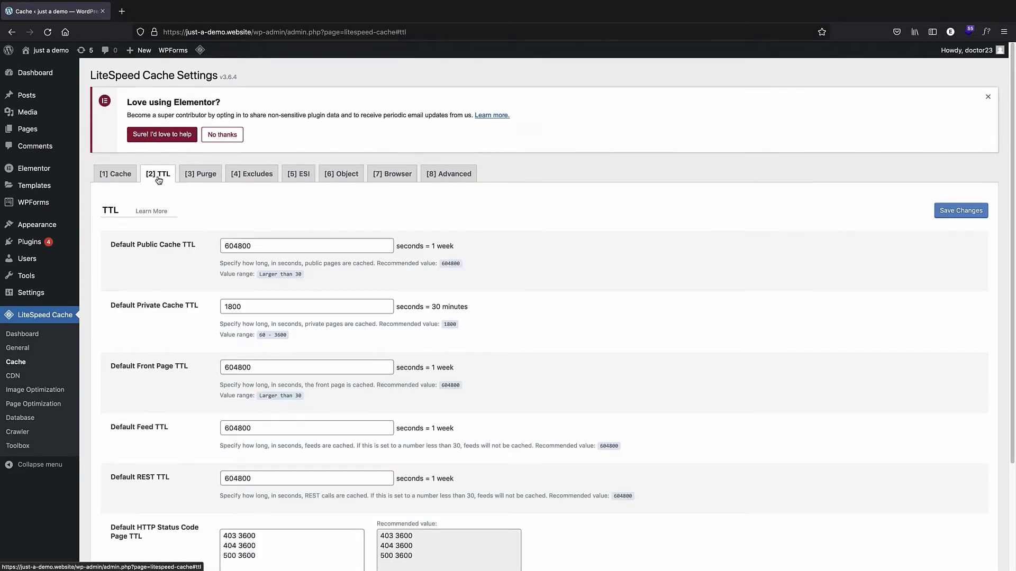
scroll(174, 193, down, 1)
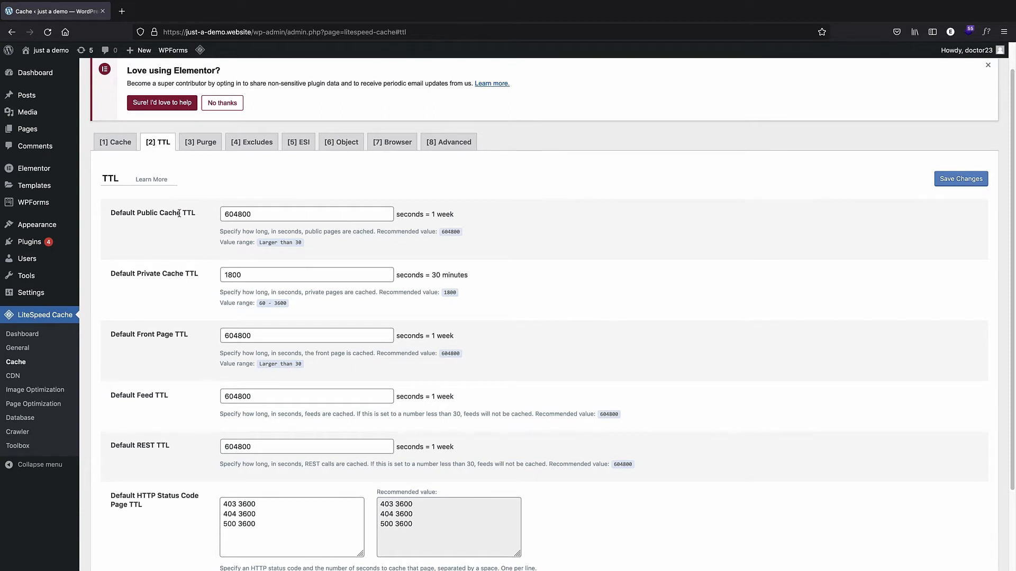
scroll(171, 222, down, 1)
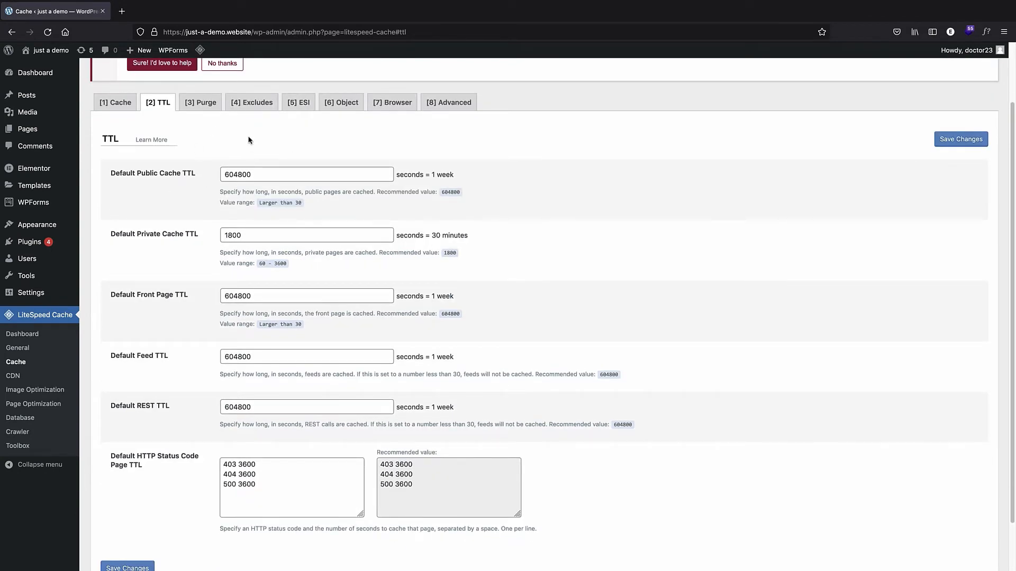
scroll(205, 148, down, 1)
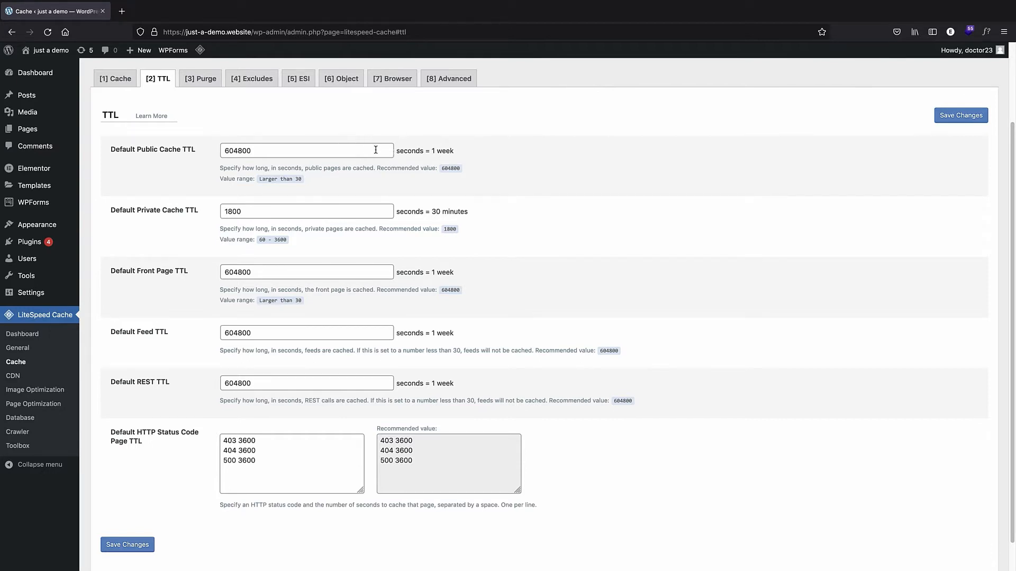
scroll(443, 164, down, 1)
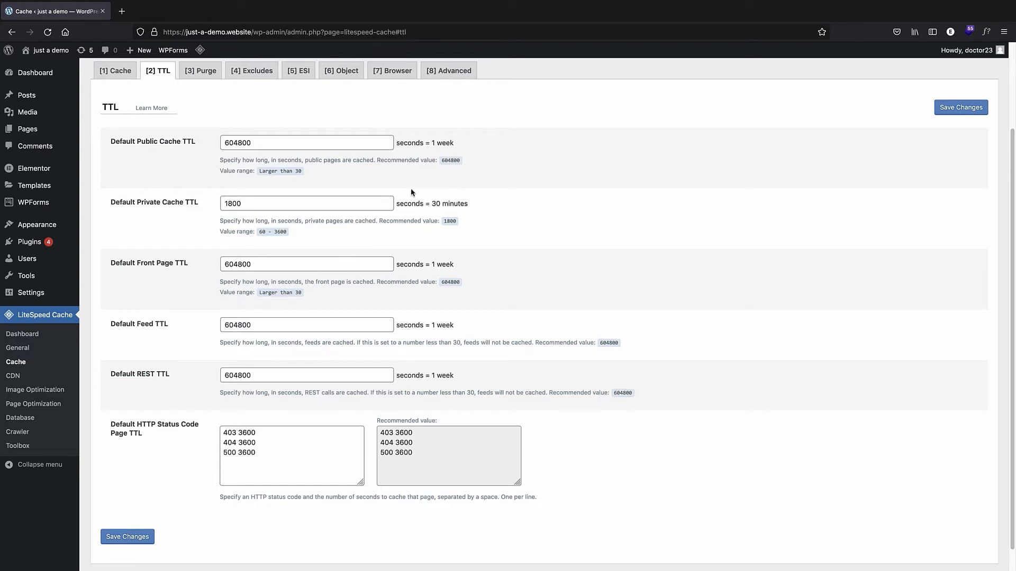
scroll(415, 195, down, 1)
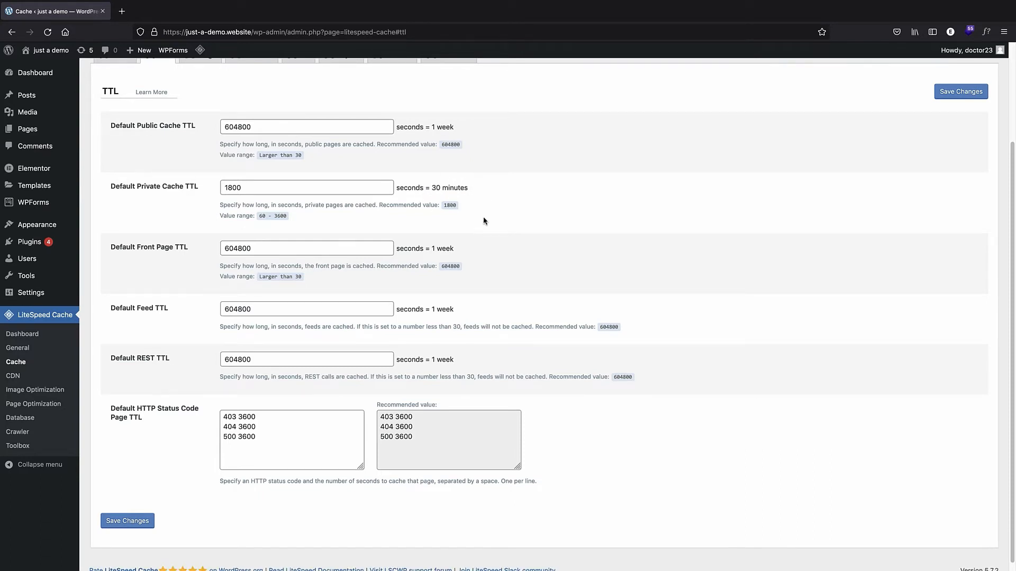
scroll(476, 222, down, 1)
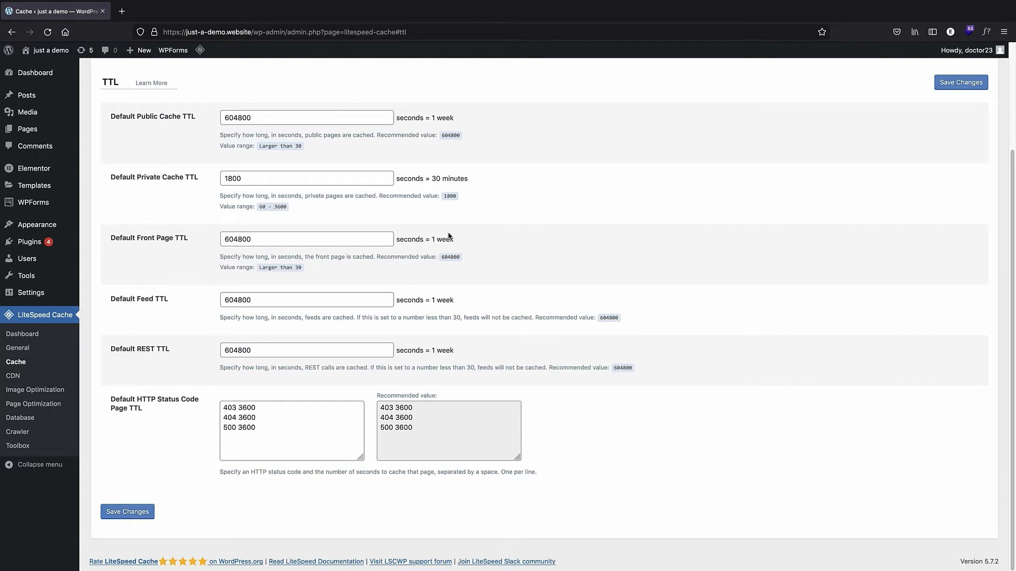
scroll(546, 219, up, 3)
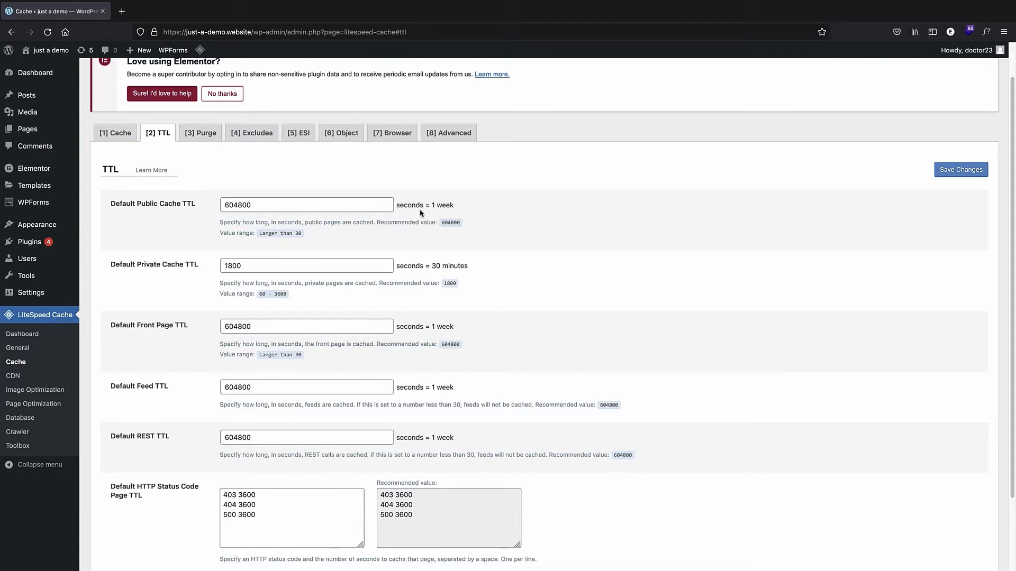
scroll(397, 180, down, 3)
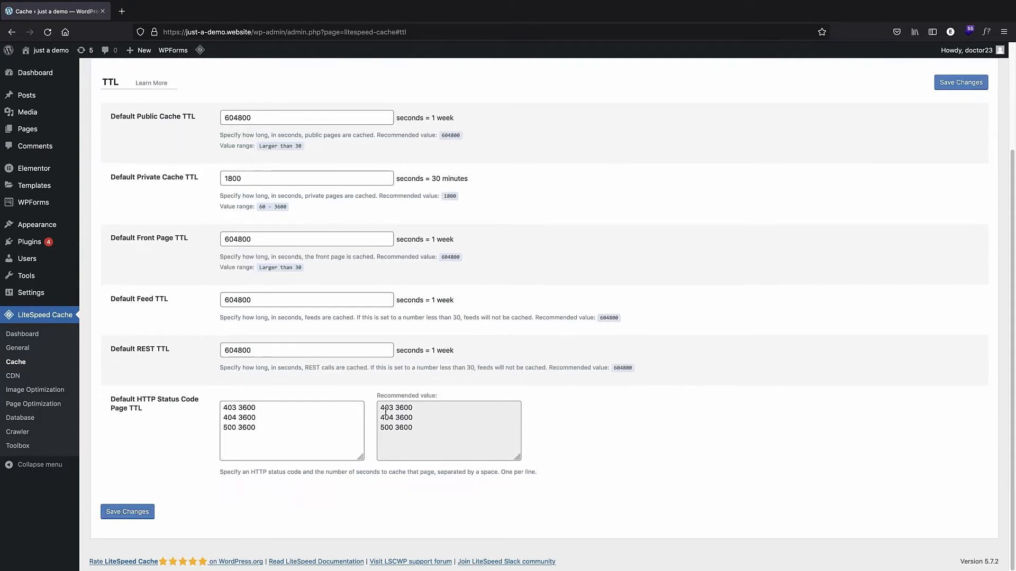
Recheck the default TTL values and save the TTL settings.
scroll(165, 230, up, 2)
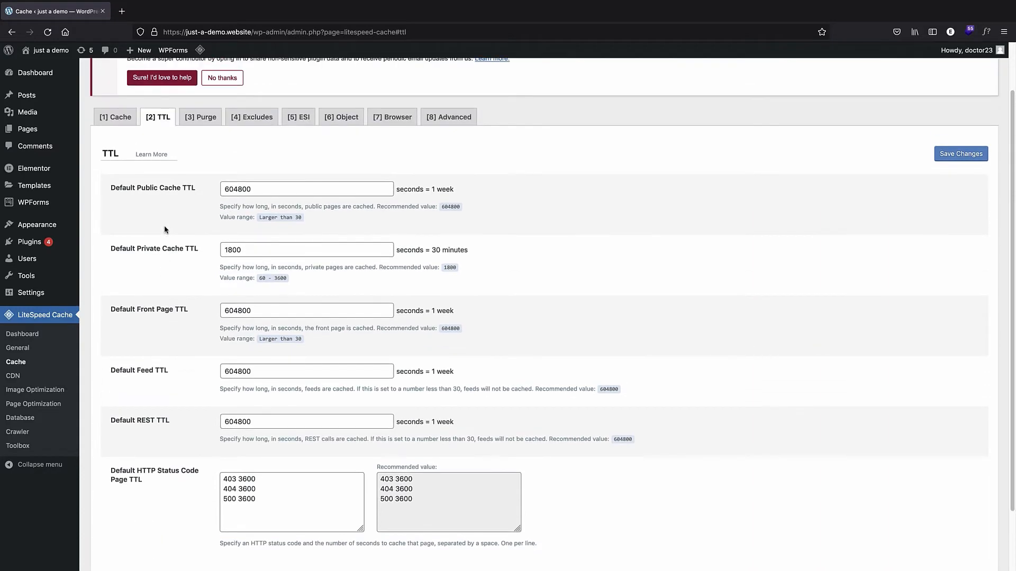
scroll(167, 209, down, 2)
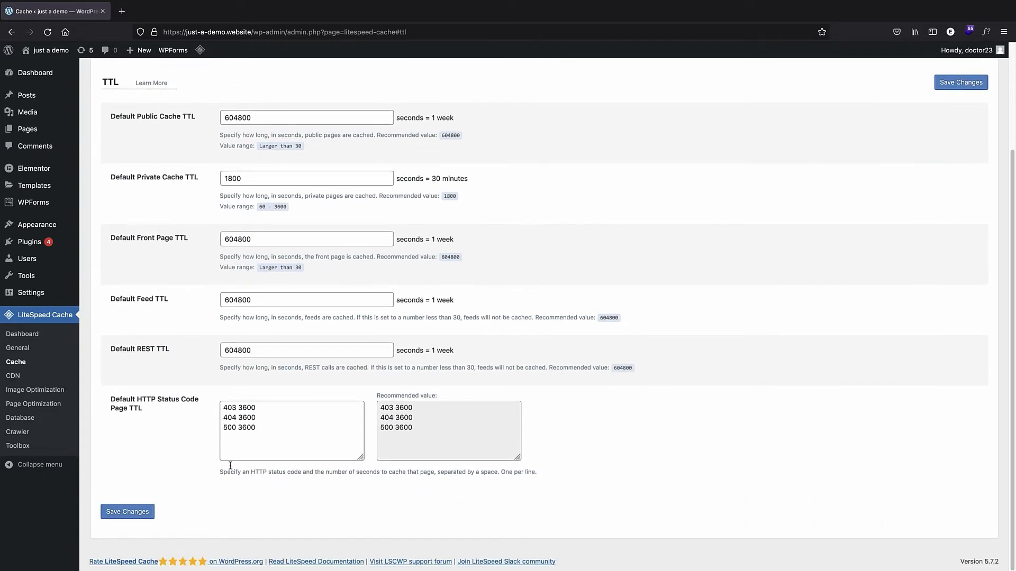
click(131, 512)
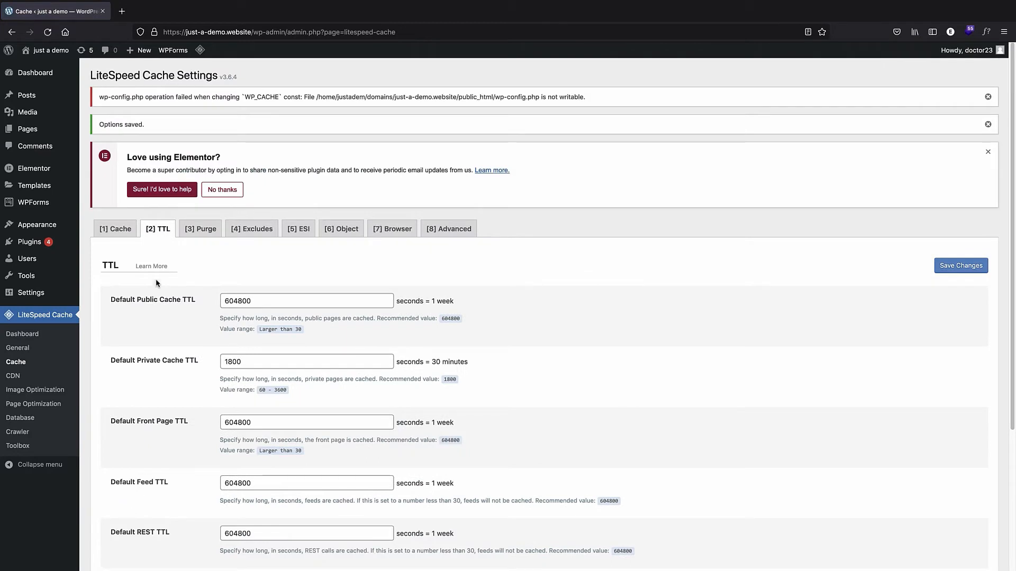
Open the Purge settings and examine Purge All On Upgrade and the Auto Purge Rules For Publish/Update.
click(197, 233)
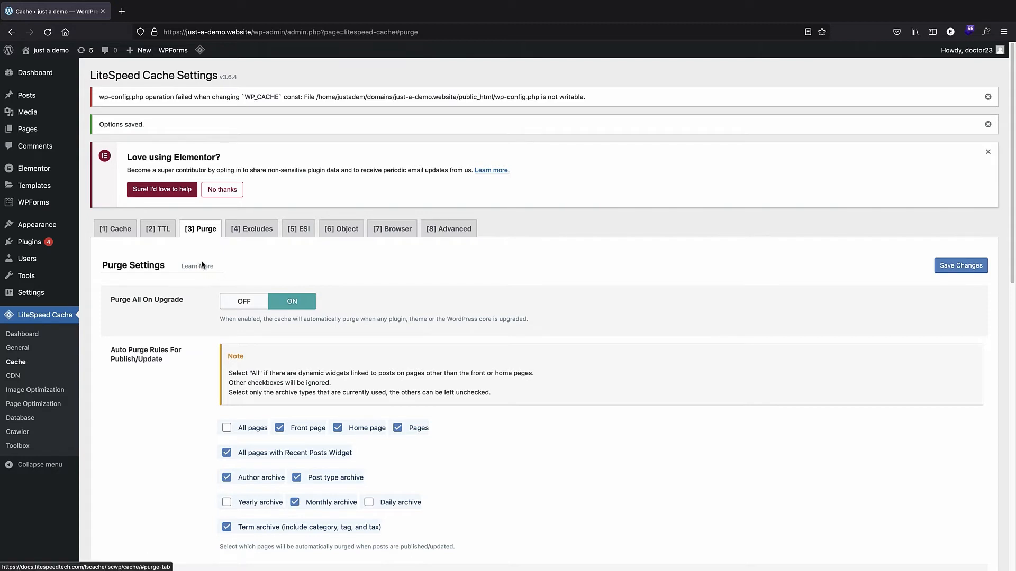
scroll(180, 264, down, 1)
scroll(180, 264, down, 1)
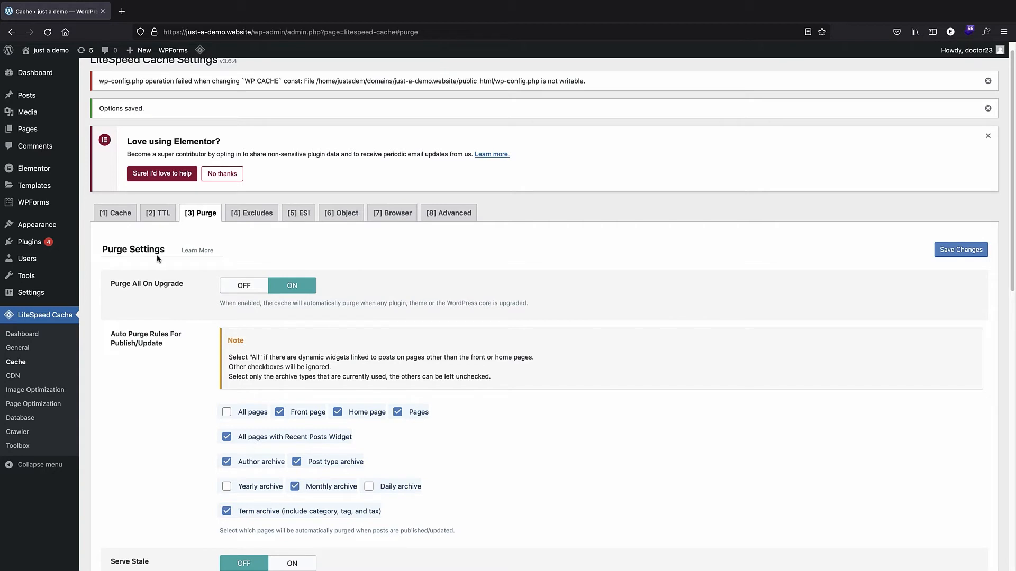
scroll(159, 254, down, 1)
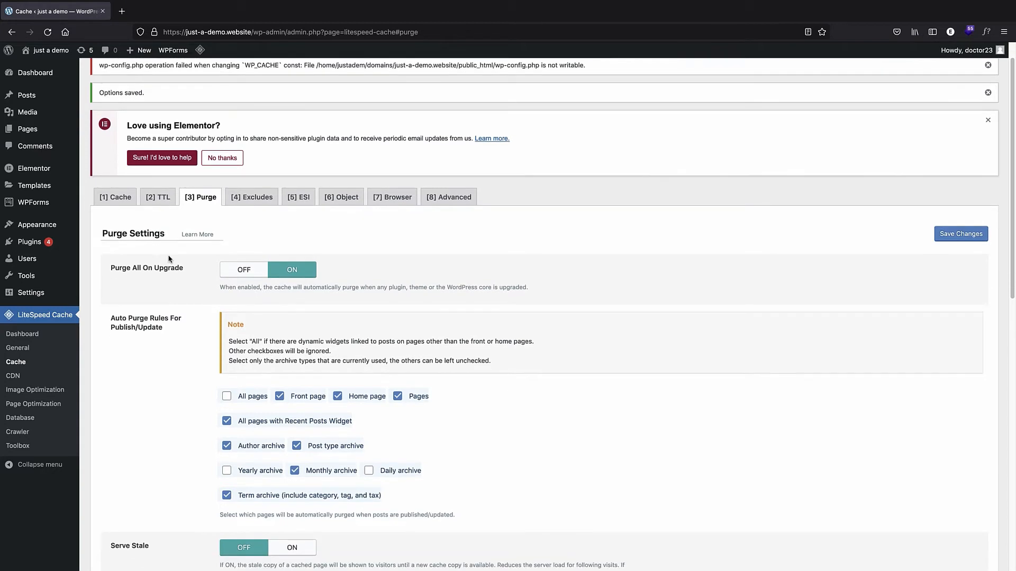
scroll(138, 266, down, 1)
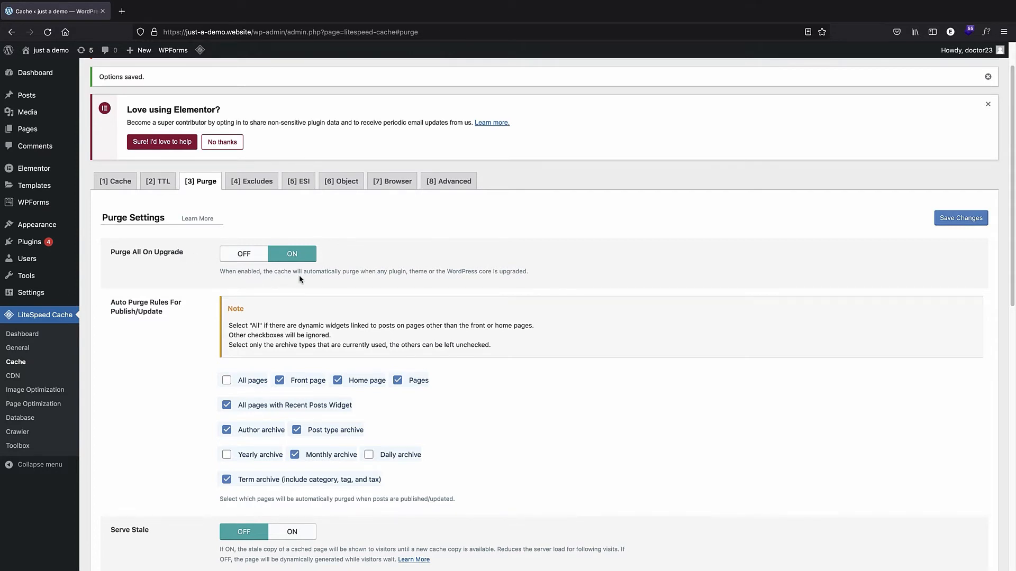
scroll(312, 238, down, 1)
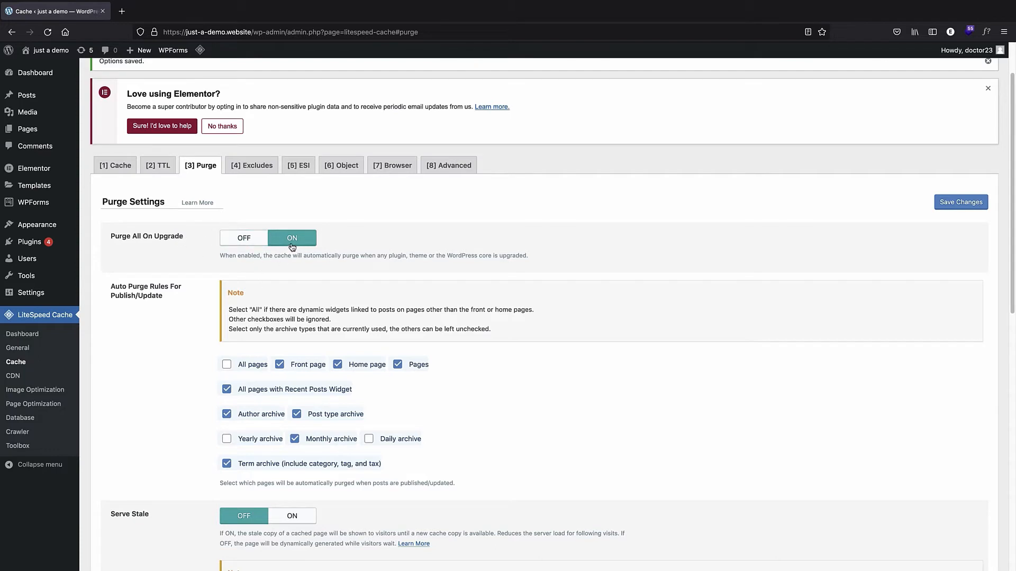
scroll(249, 249, down, 3)
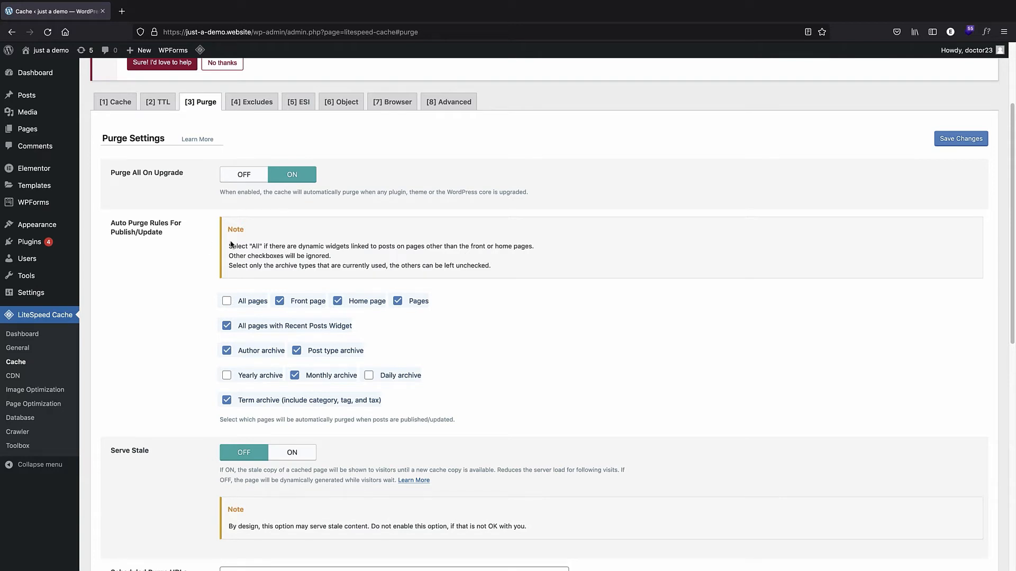
scroll(289, 259, down, 1)
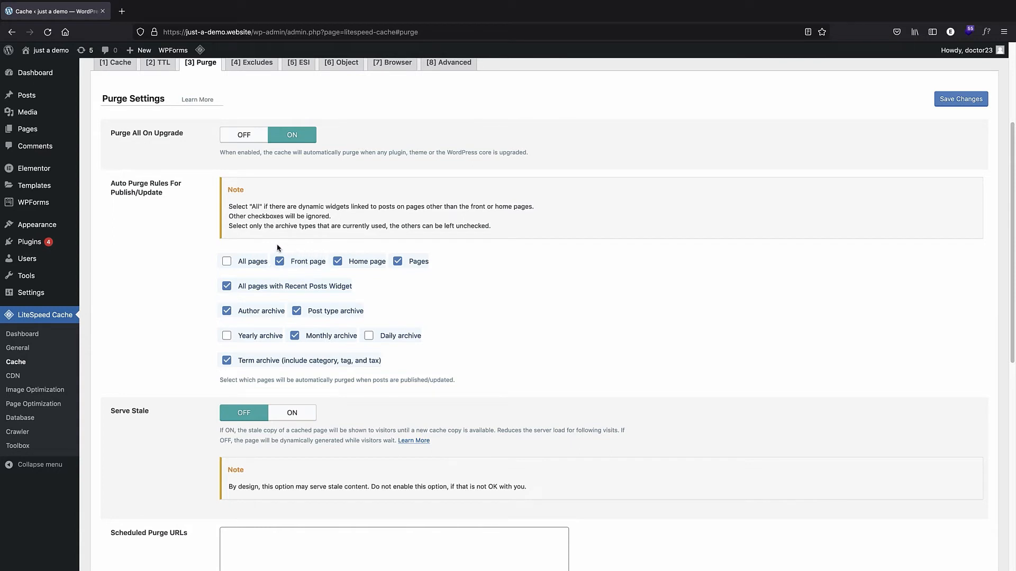
scroll(278, 227, down, 1)
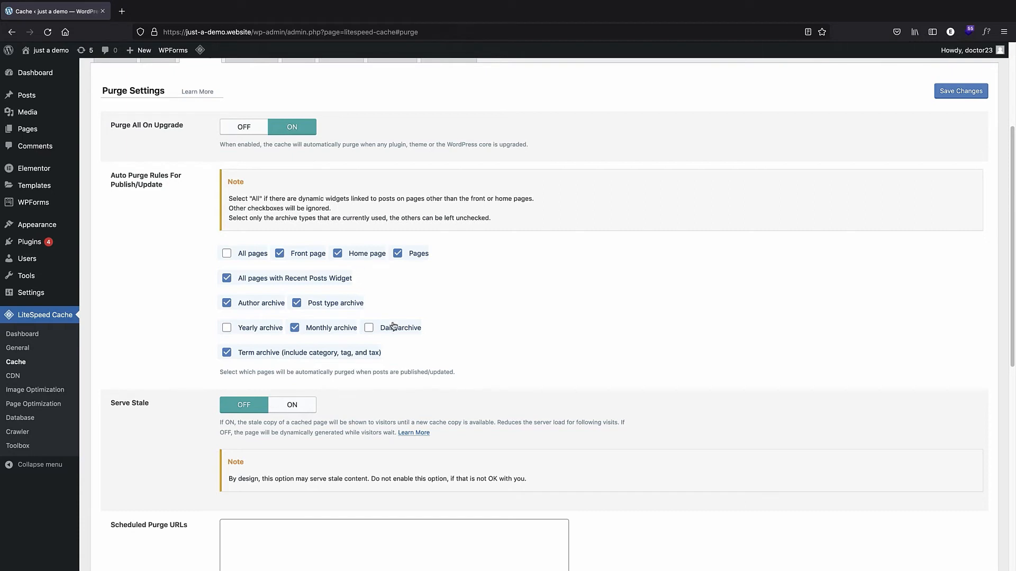
scroll(378, 292, down, 1)
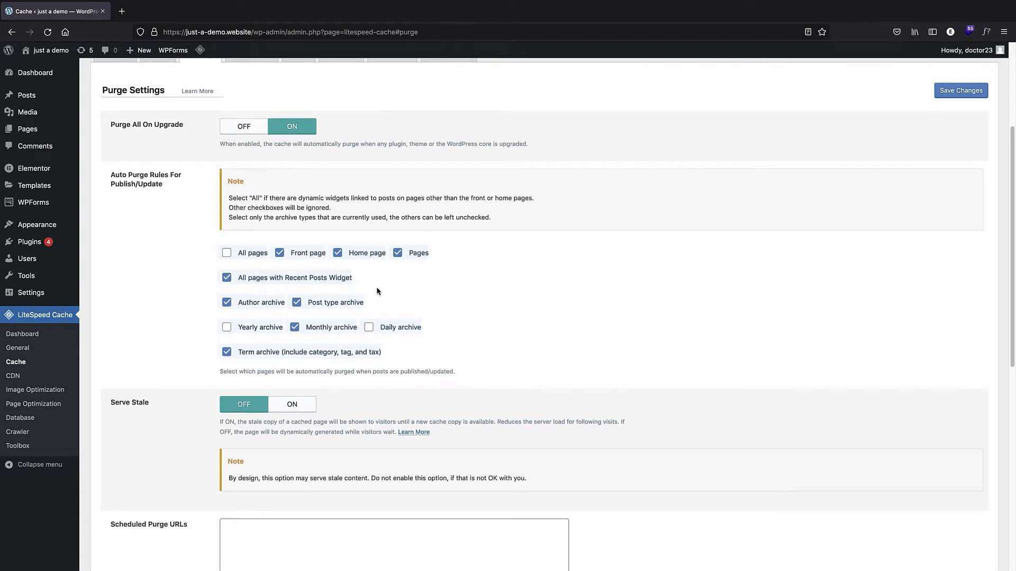
scroll(378, 292, down, 2)
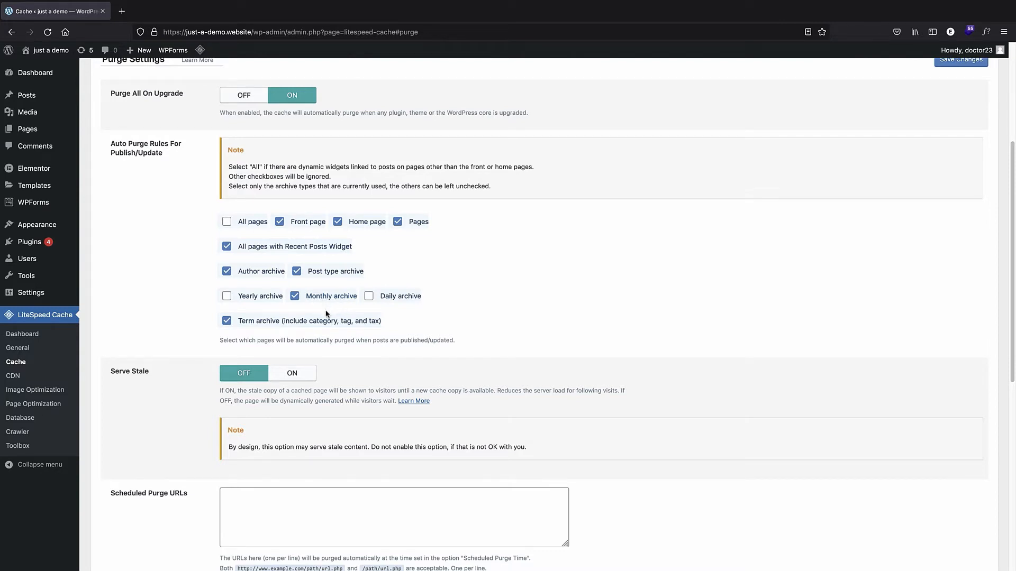
Review the Serve Stale option in the purge settings and switch it to ON.
scroll(320, 315, down, 2)
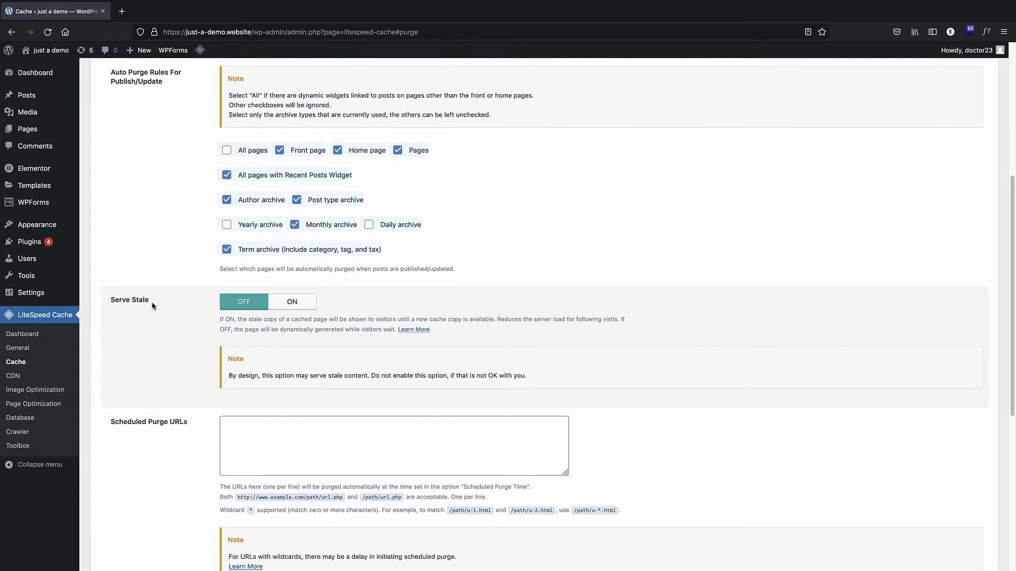
scroll(275, 306, down, 1)
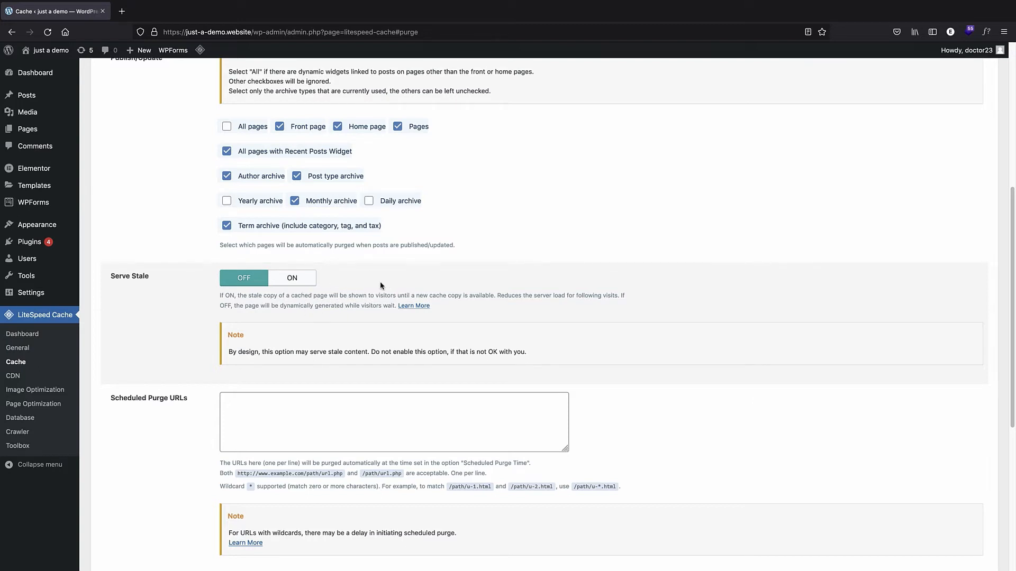
scroll(317, 289, down, 1)
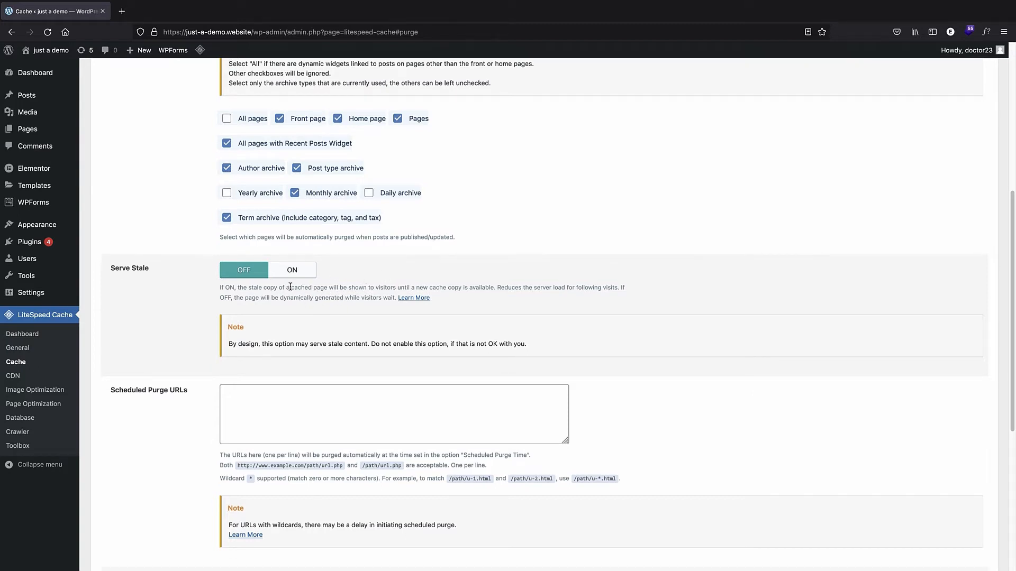
click(292, 276)
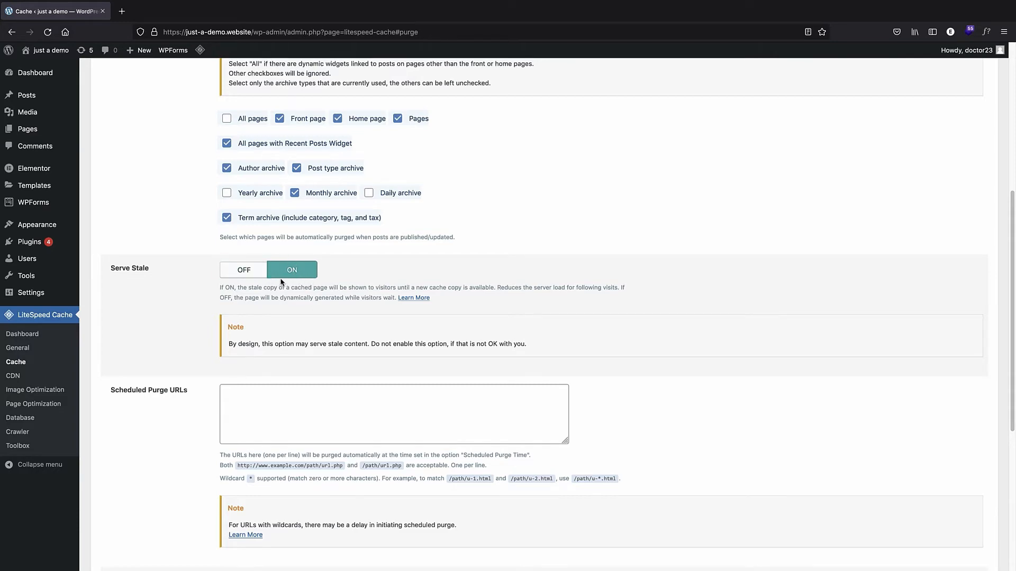
Review the Scheduled Purge URLs, Scheduled Purge Time and Purge All Hooks settings.
scroll(281, 282, down, 3)
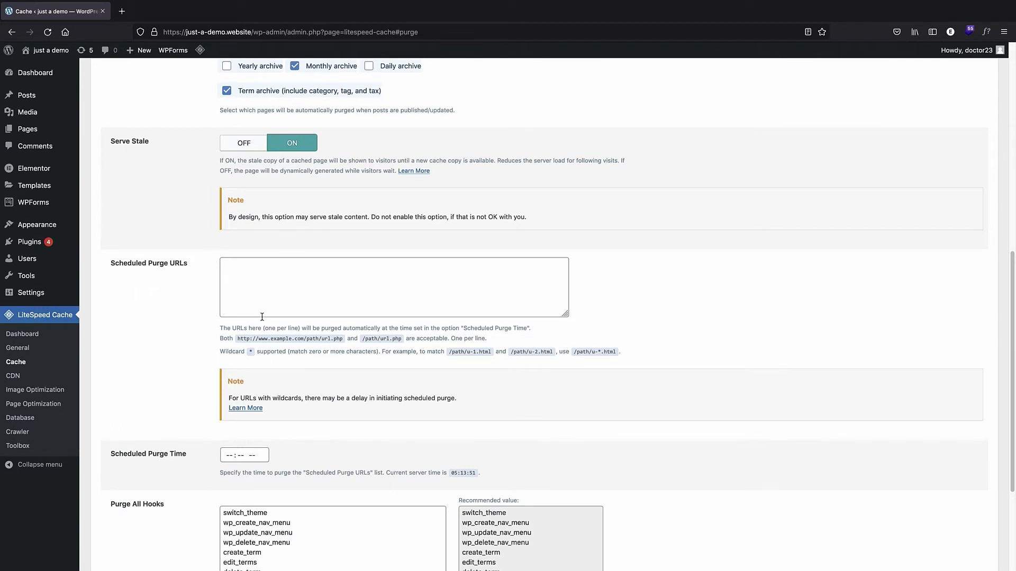
scroll(261, 316, down, 1)
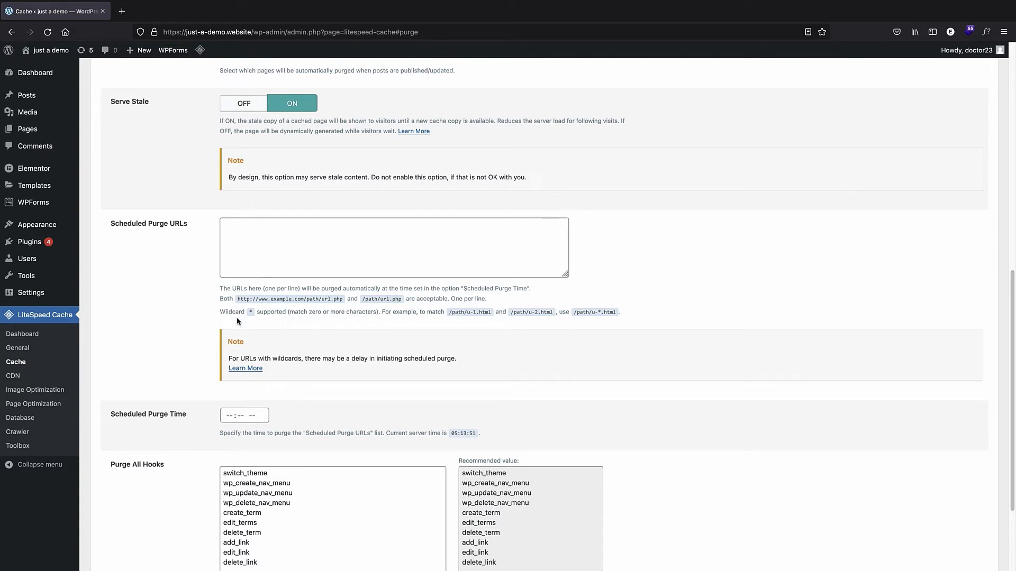
scroll(238, 321, down, 3)
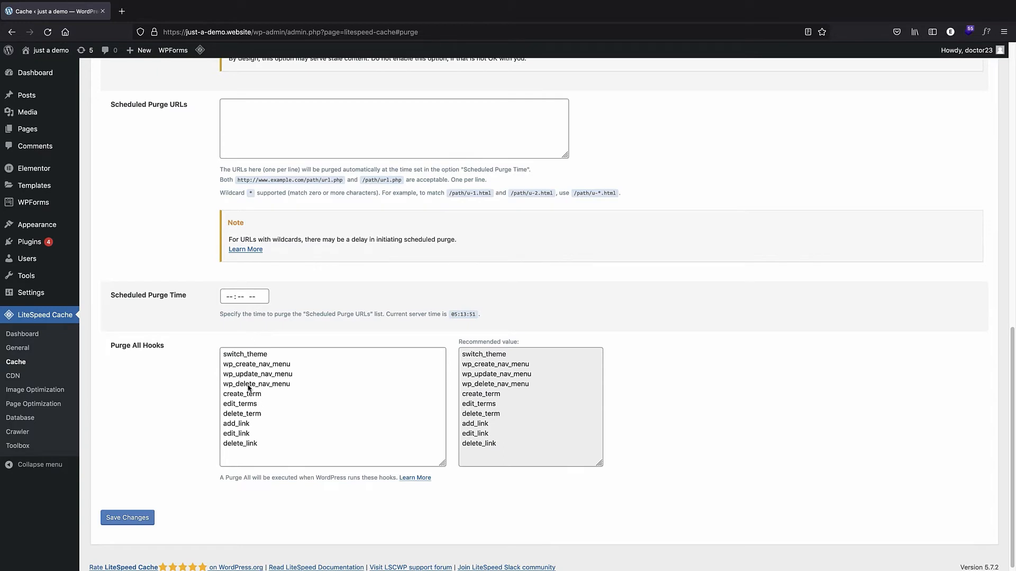
scroll(277, 360, down, 1)
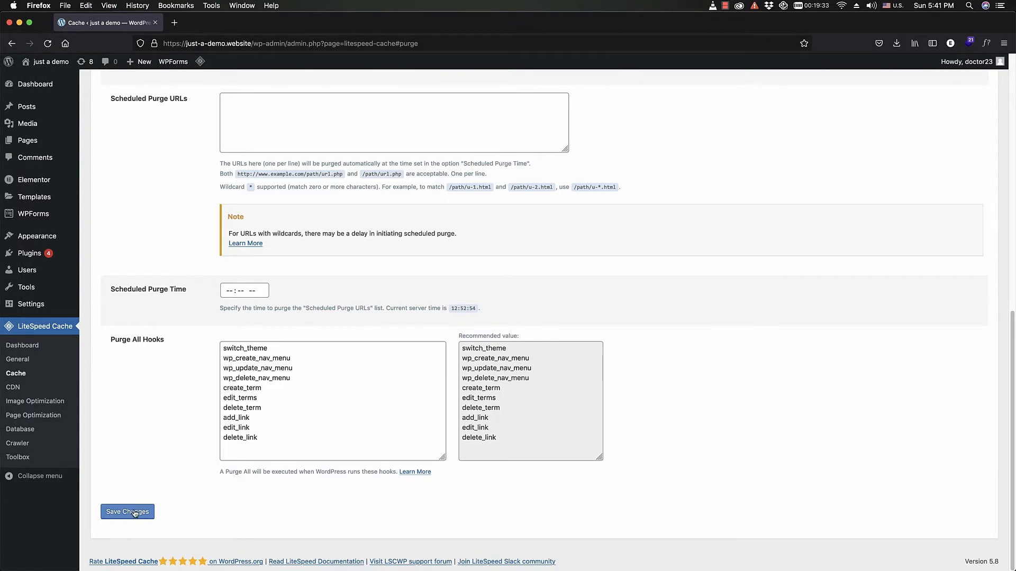
scroll(158, 423, up, 20)
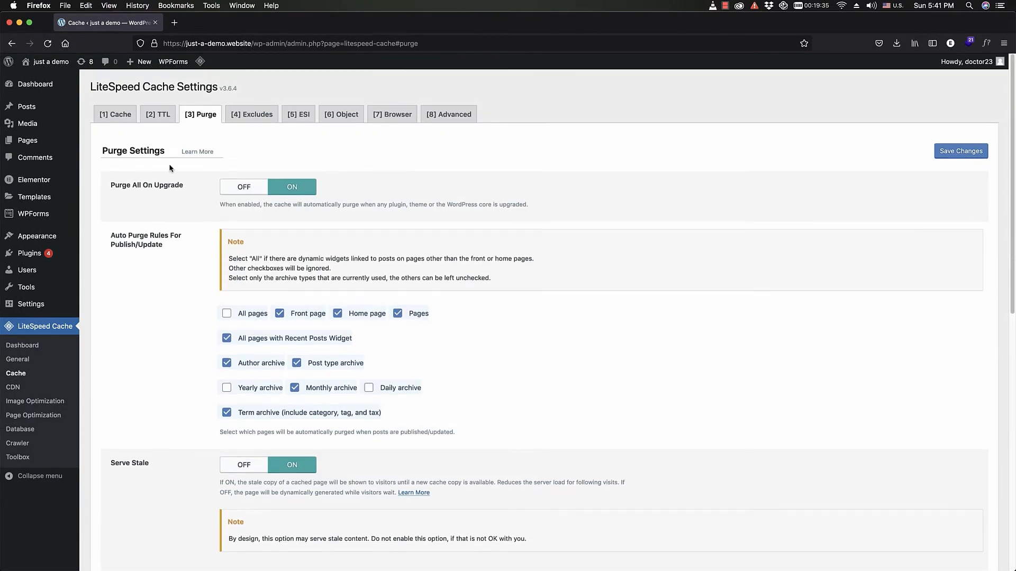
Open the Excludes settings and look through every exclusion list down to Do Not Cache Roles.
click(239, 121)
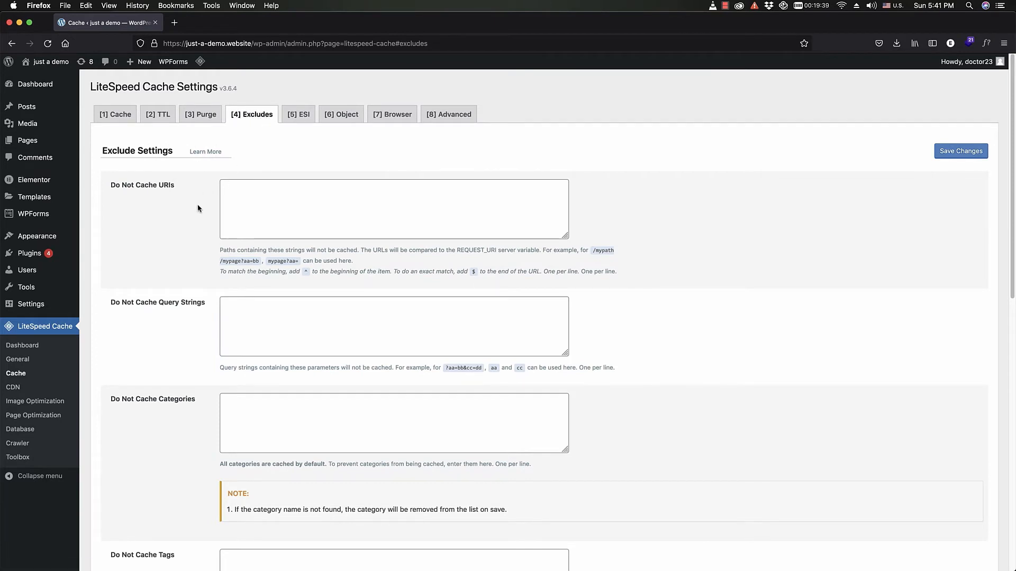
scroll(158, 227, down, 2)
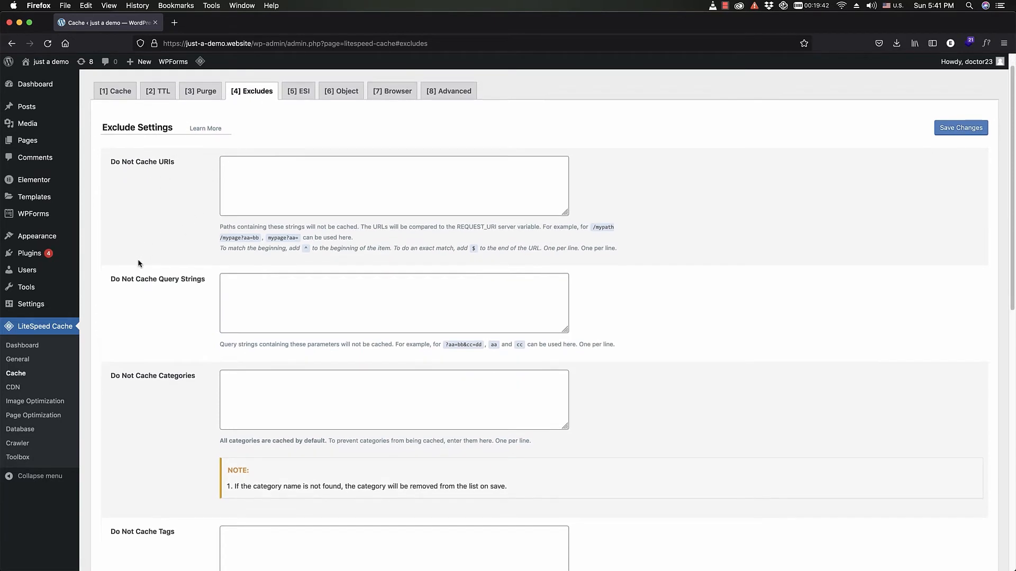
scroll(187, 247, down, 5)
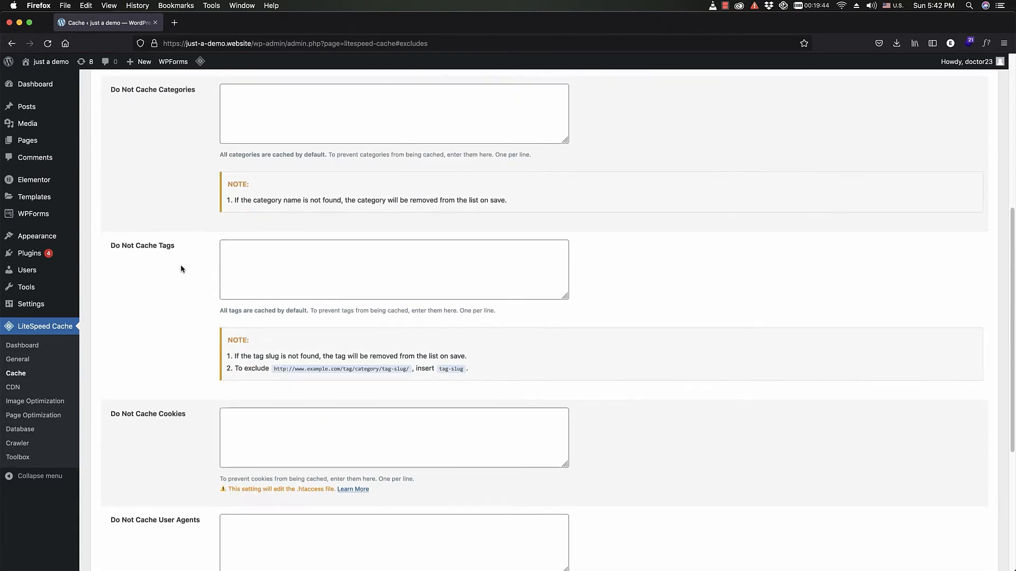
scroll(114, 154, down, 3)
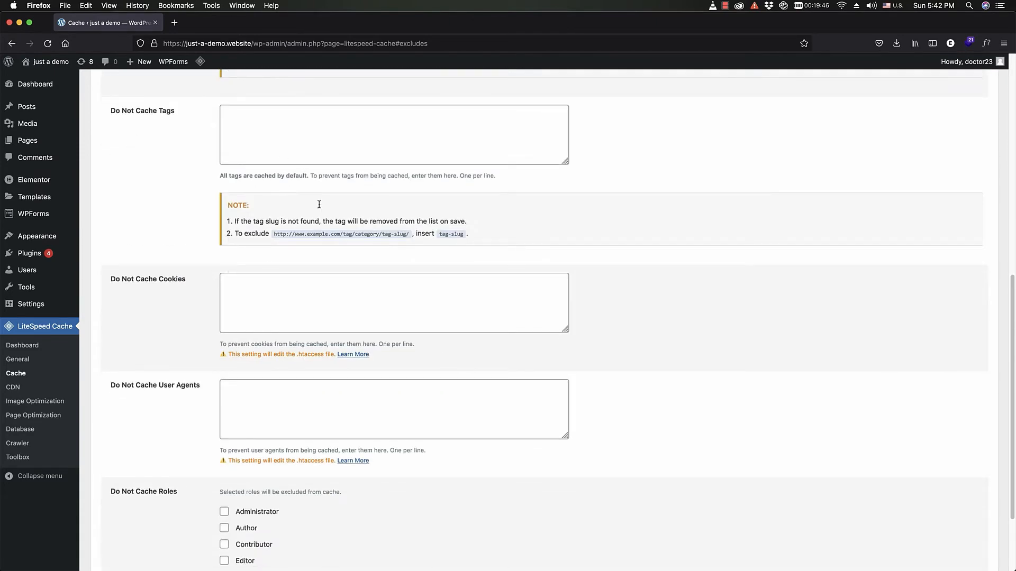
scroll(300, 249, down, 1)
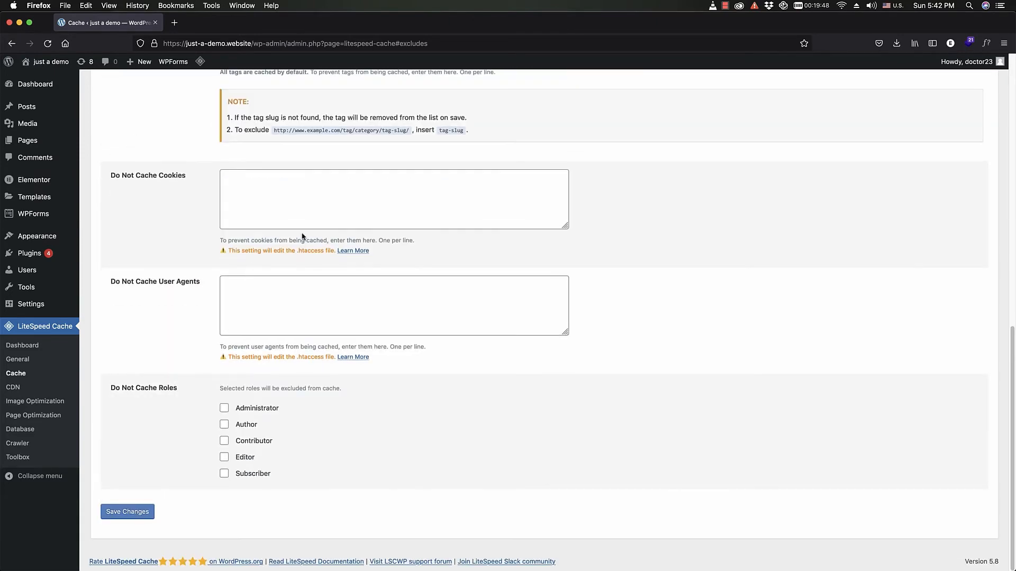
Examine the Do Not Cache URIs list and its rules for matching the beginning or the exact URL.
scroll(304, 235, up, 5)
scroll(304, 224, up, 5)
click(284, 199)
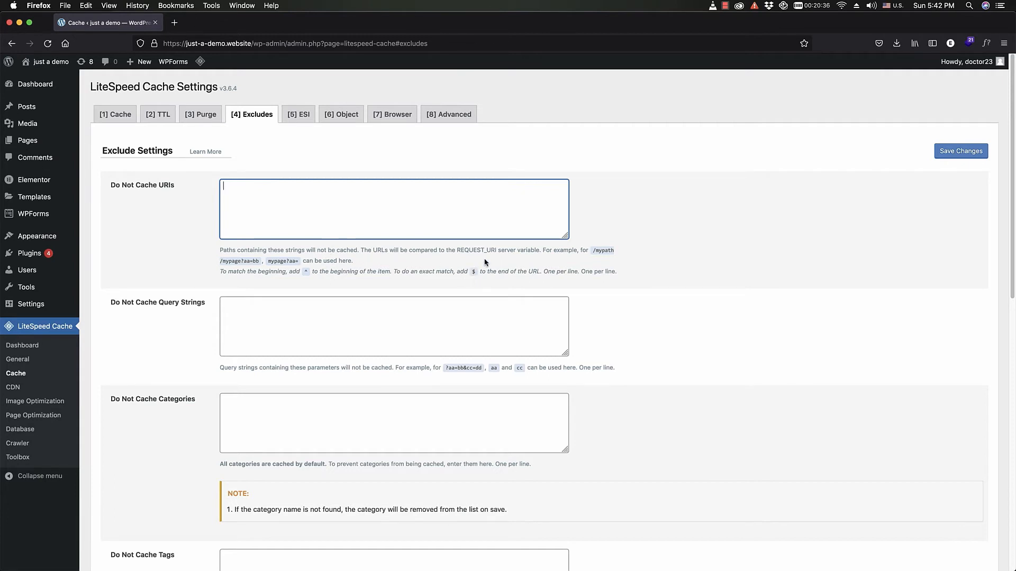
click(305, 272)
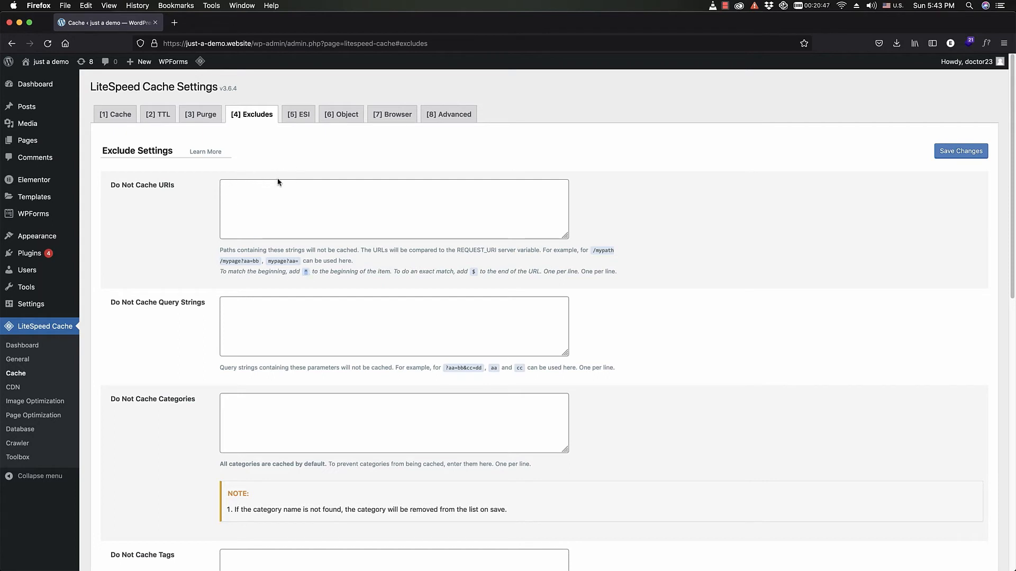
Examine the Do Not Cache lists for query strings, categories, tags and cookies.
scroll(282, 190, down, 1)
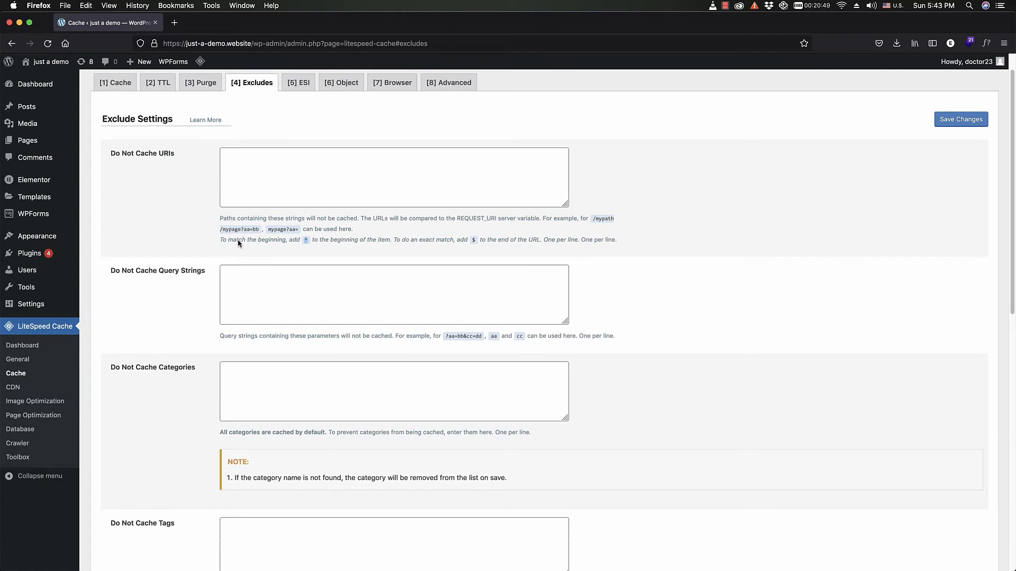
click(210, 284)
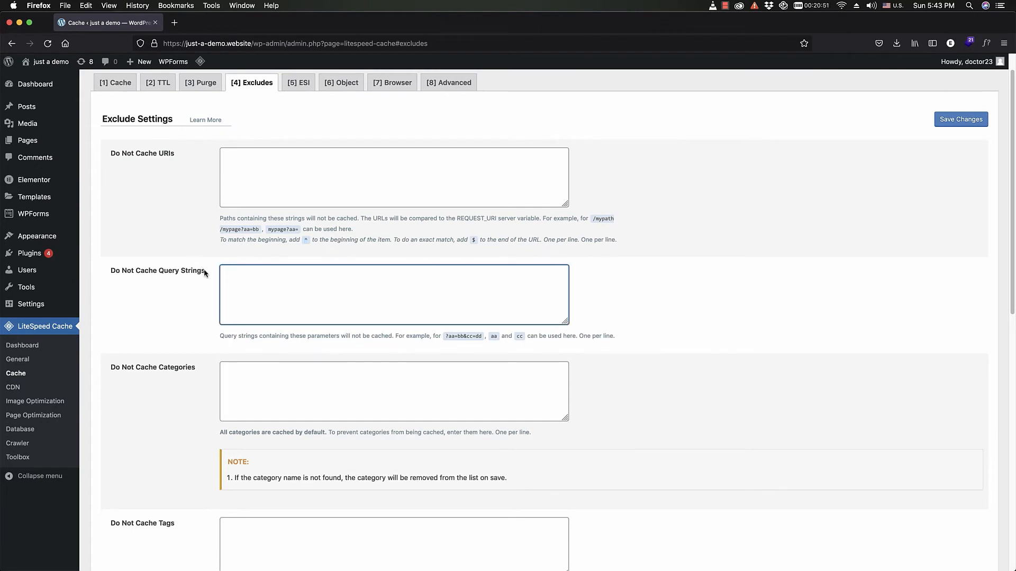
scroll(204, 272, down, 1)
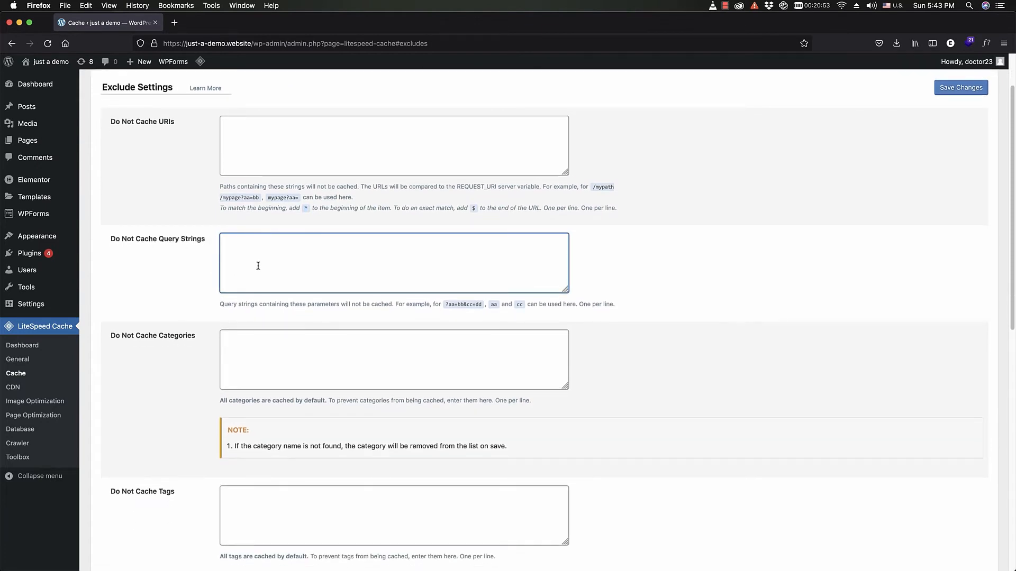
scroll(209, 131, down, 5)
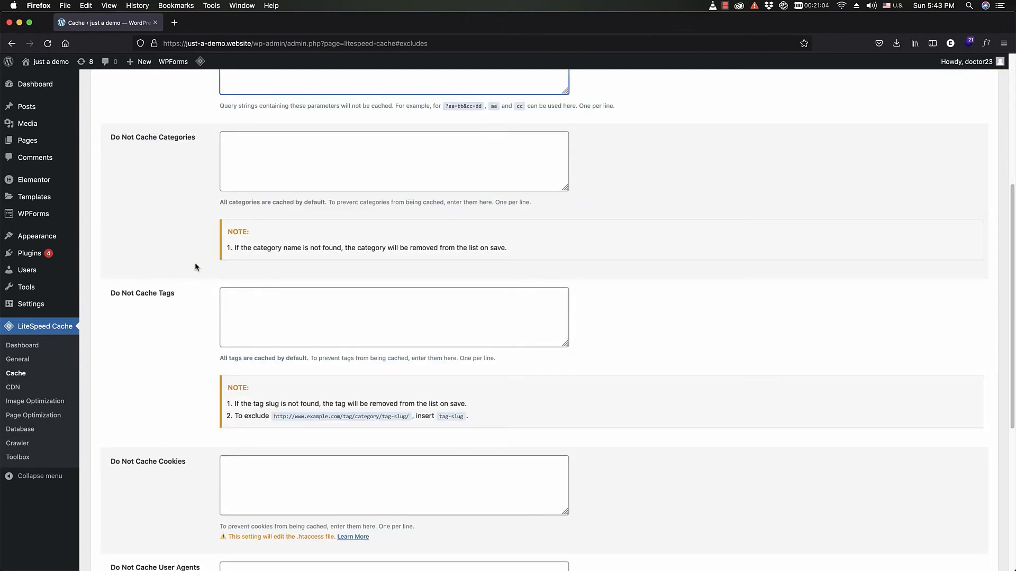
scroll(256, 300, down, 3)
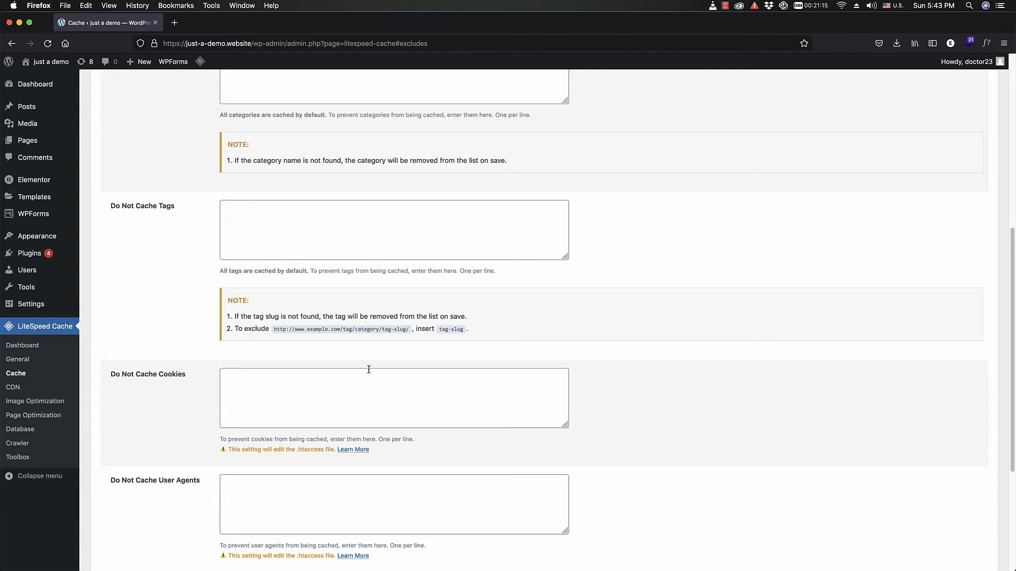
scroll(291, 389, down, 3)
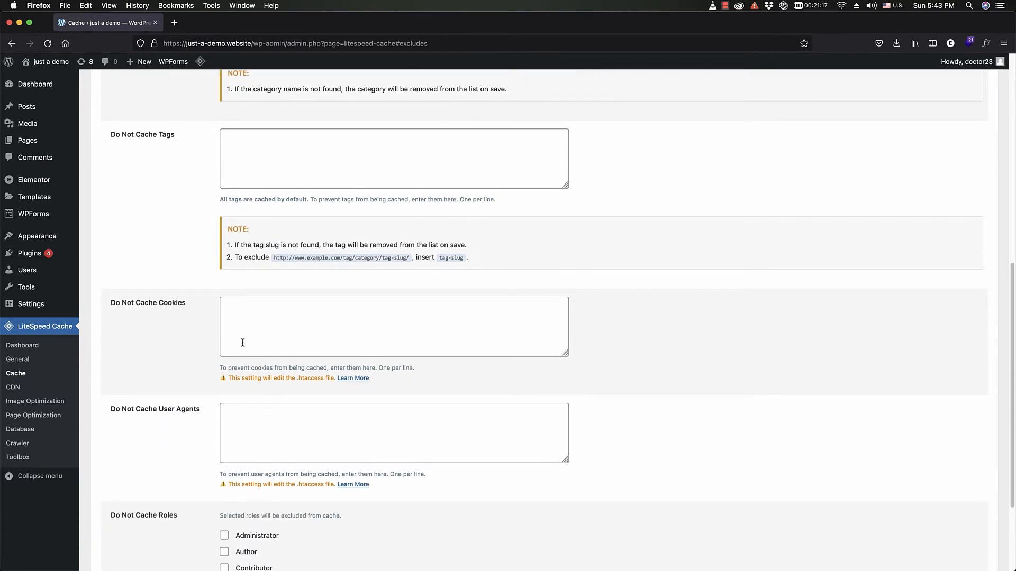
Review the Do Not Cache lists for cookies, user agents and roles, then save the Exclude settings.
scroll(243, 343, down, 2)
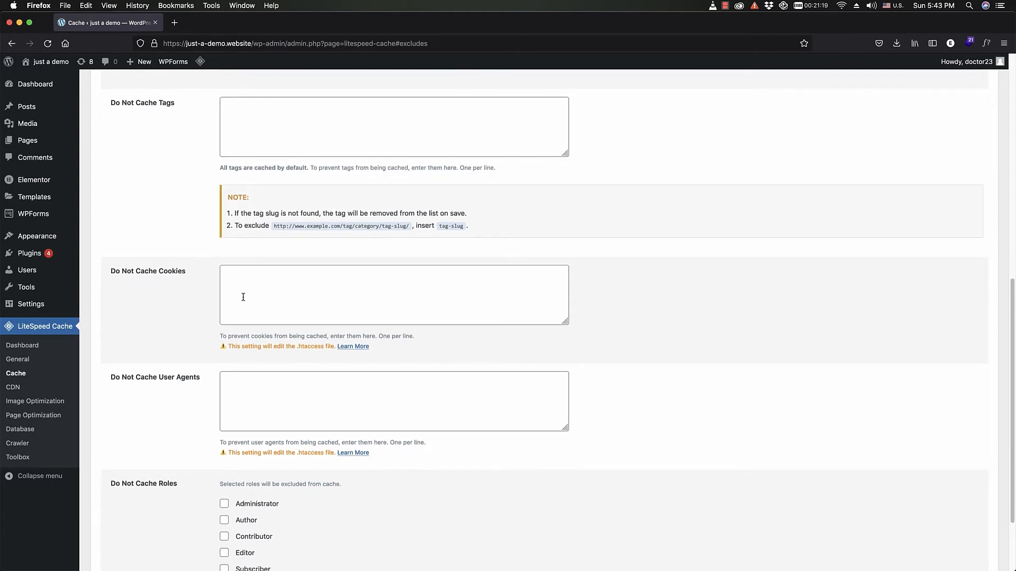
scroll(243, 297, down, 4)
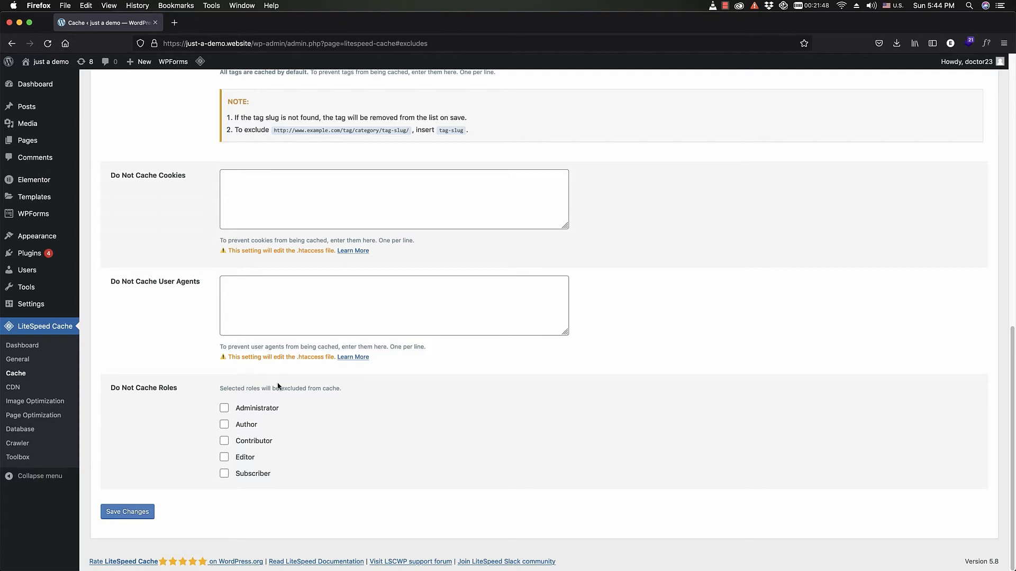
scroll(303, 236, up, 3)
scroll(231, 313, down, 3)
click(132, 514)
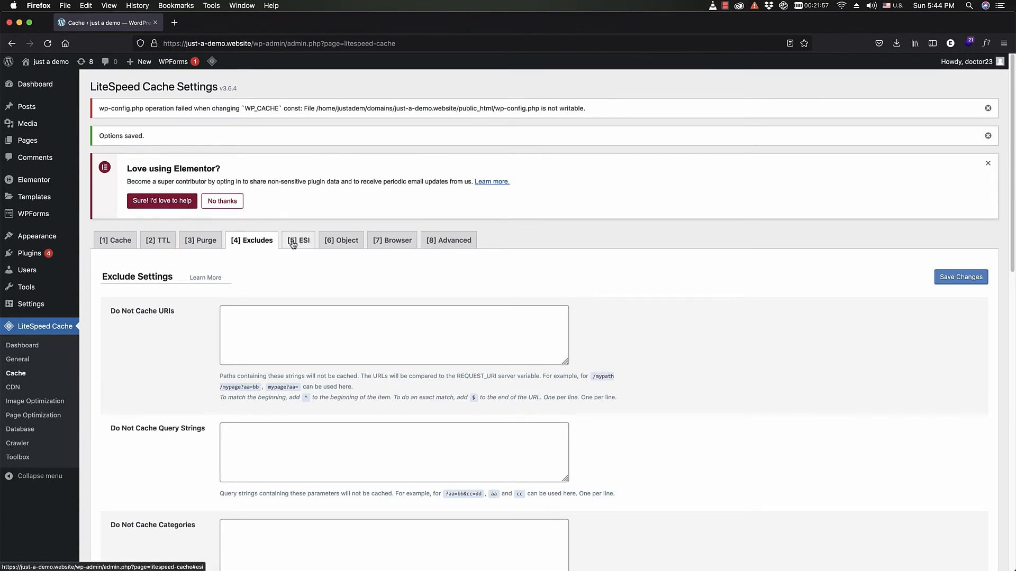
Open the ESI settings and review the Enable ESI, Cache Admin Bar and Cache Comment Form options.
click(292, 241)
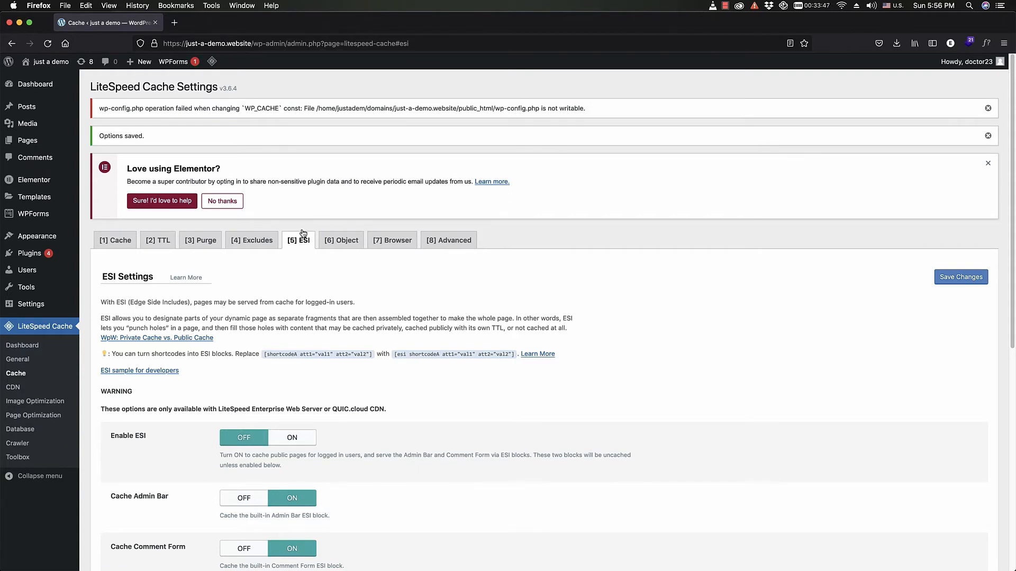
scroll(302, 238, down, 3)
scroll(303, 237, down, 2)
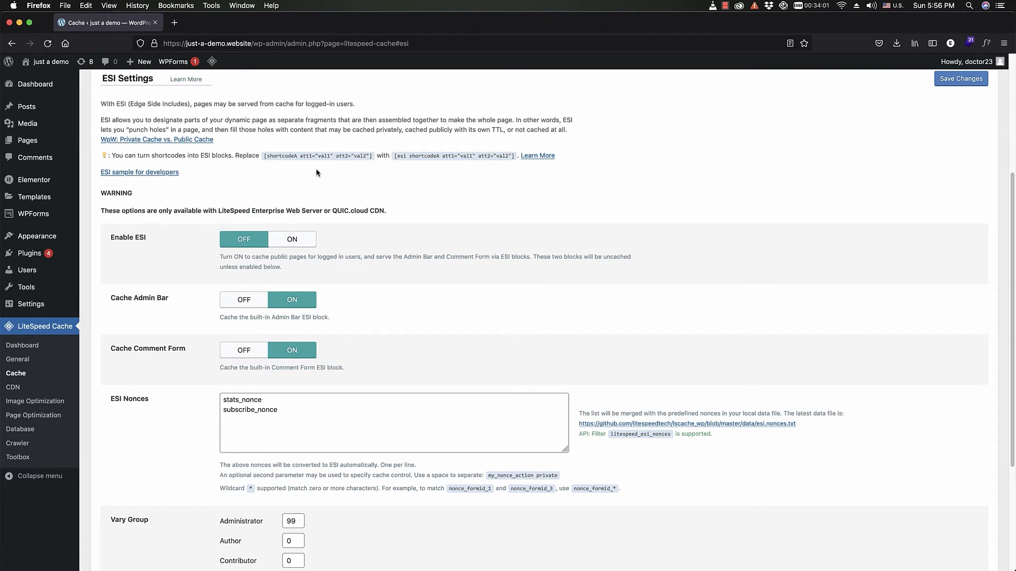
scroll(313, 177, down, 2)
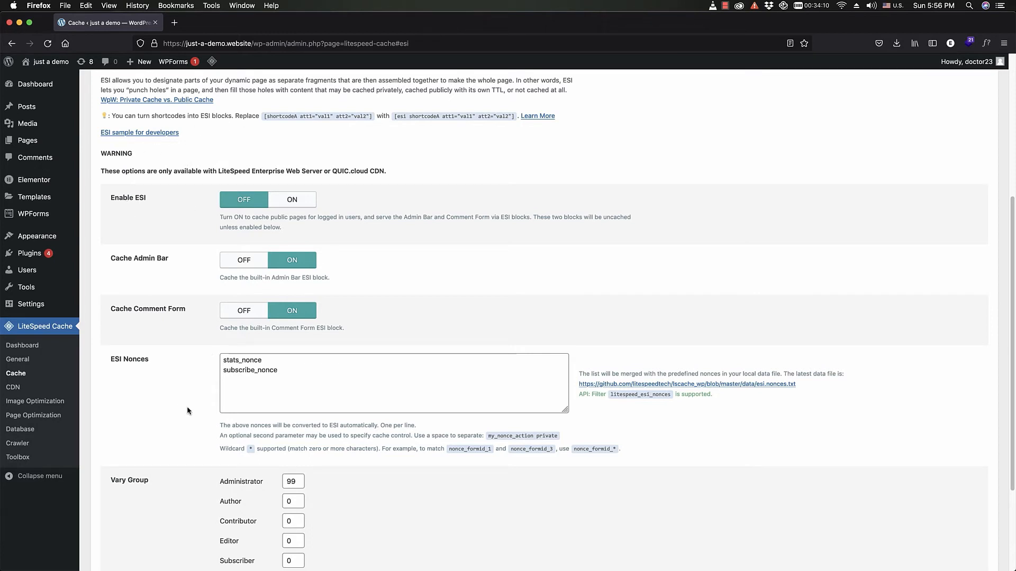
scroll(219, 391, down, 1)
scroll(219, 391, down, 2)
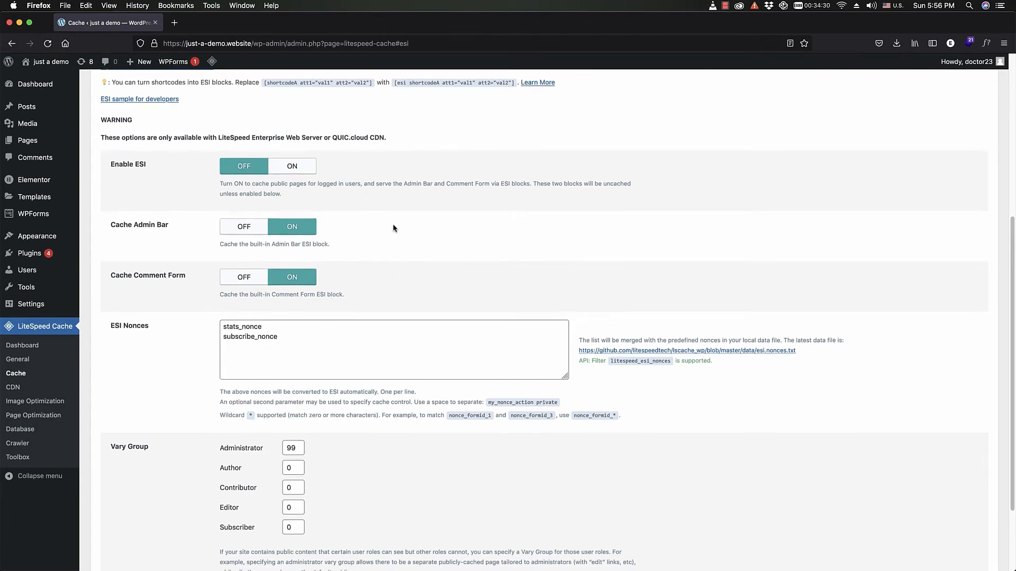
Examine the ESI Nonces list, the Vary Group roles and the server requirements for using ESI.
scroll(371, 212, down, 3)
scroll(359, 196, up, 5)
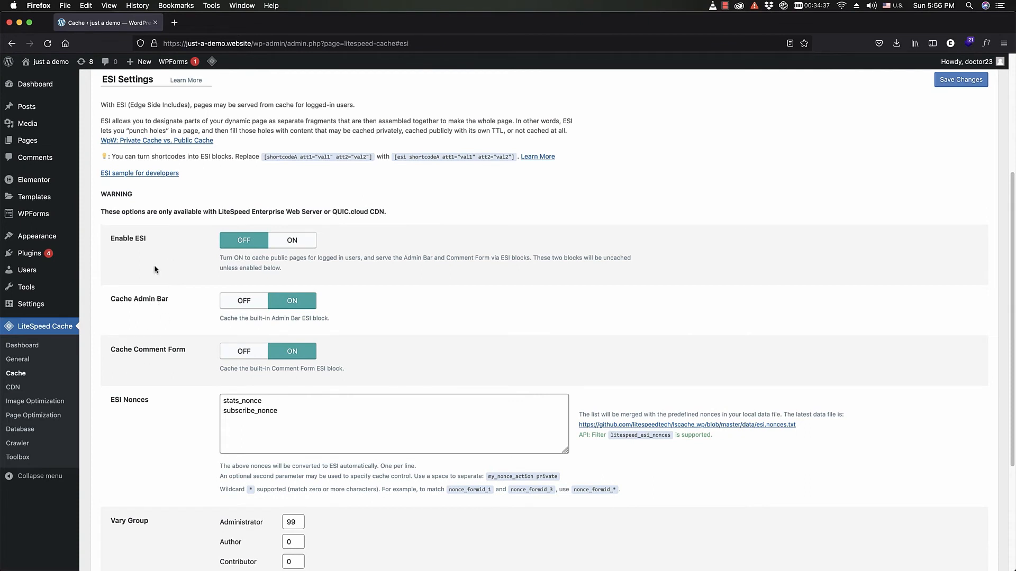
scroll(154, 264, up, 1)
scroll(123, 341, down, 5)
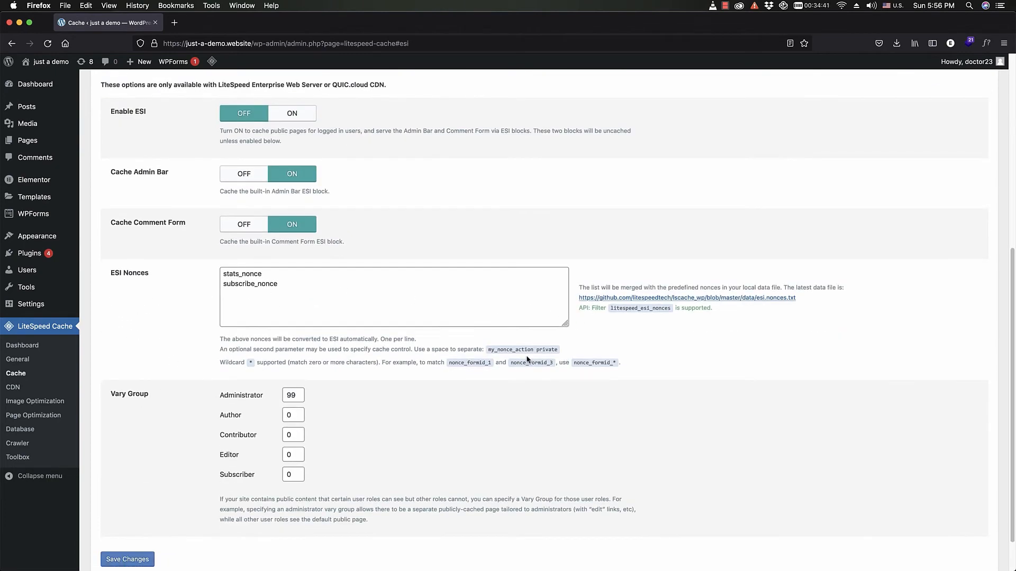
scroll(403, 282, down, 2)
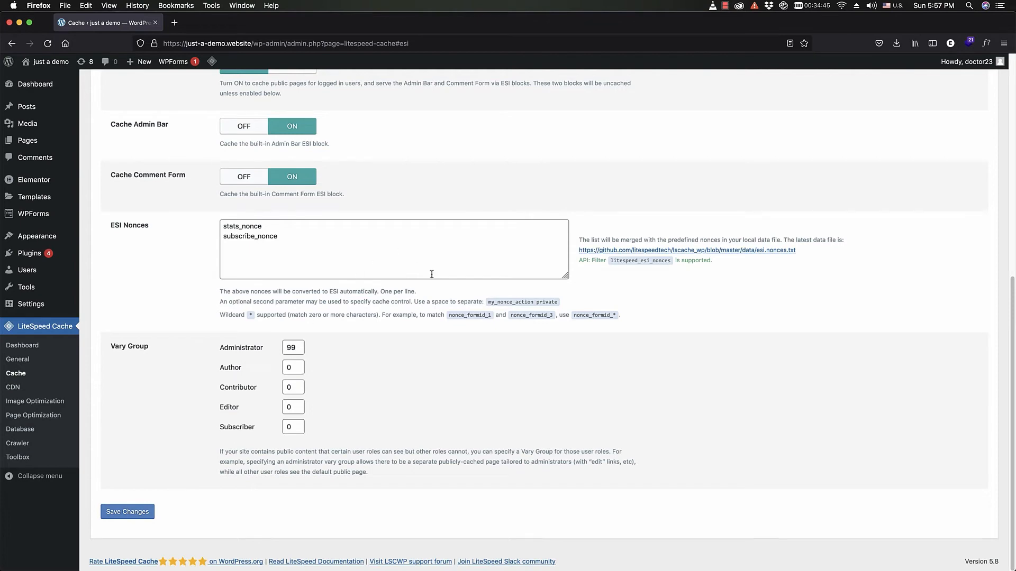
scroll(452, 364, up, 2)
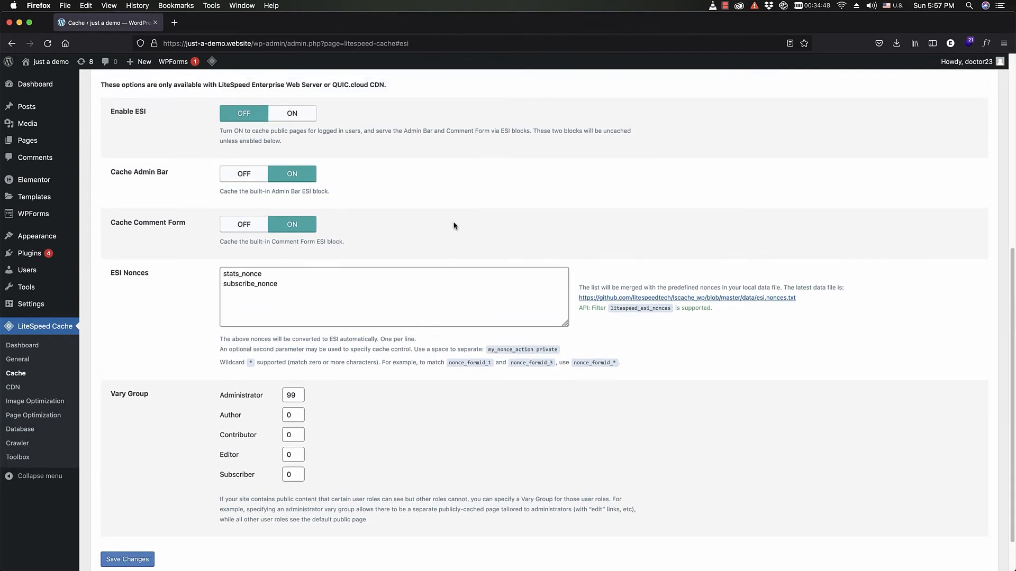
scroll(424, 245, up, 6)
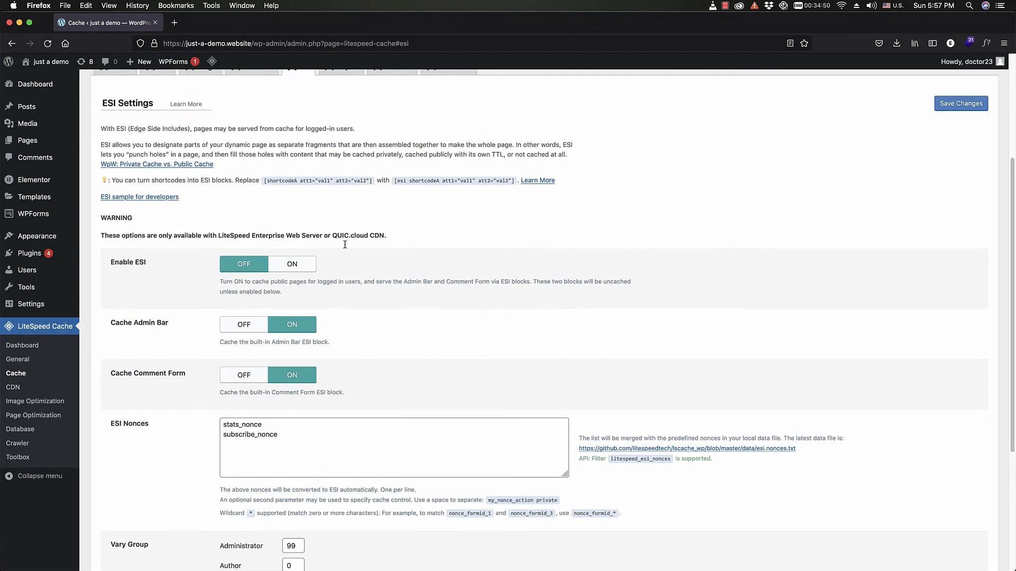
scroll(417, 166, up, 7)
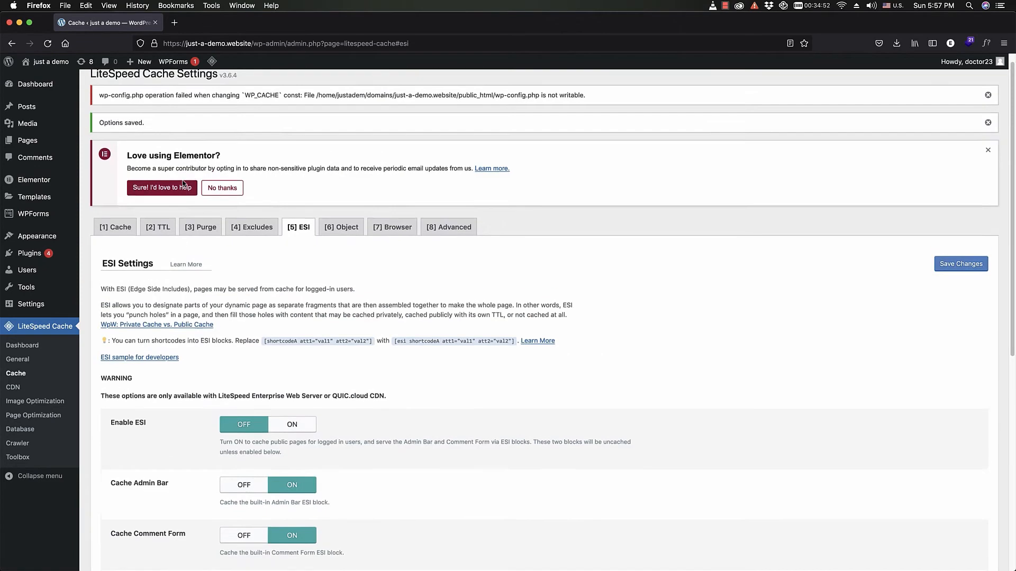
Open the Object cache settings and review the extension status, method, connection fields, cache groups and remaining options.
click(339, 242)
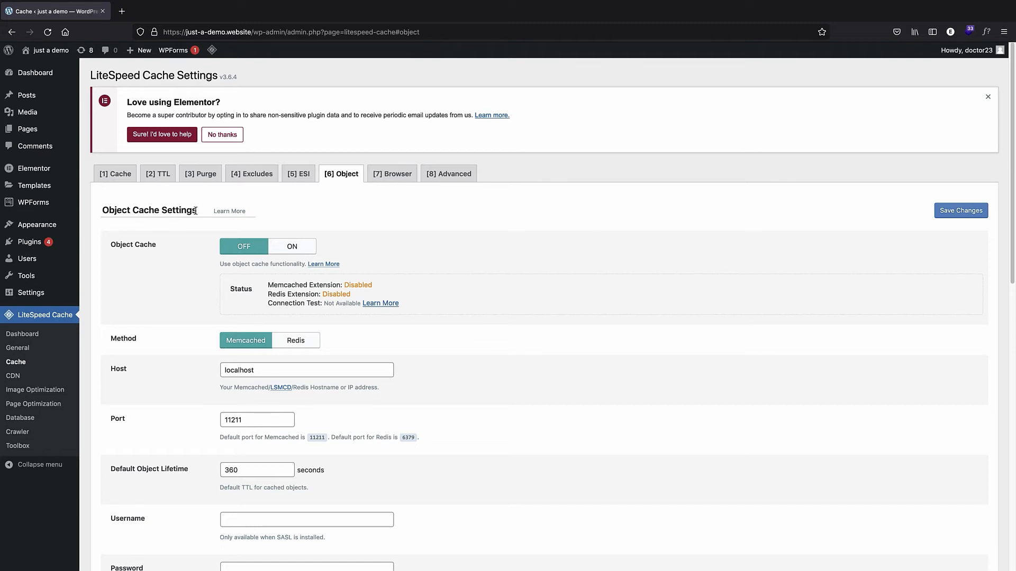
scroll(195, 211, down, 1)
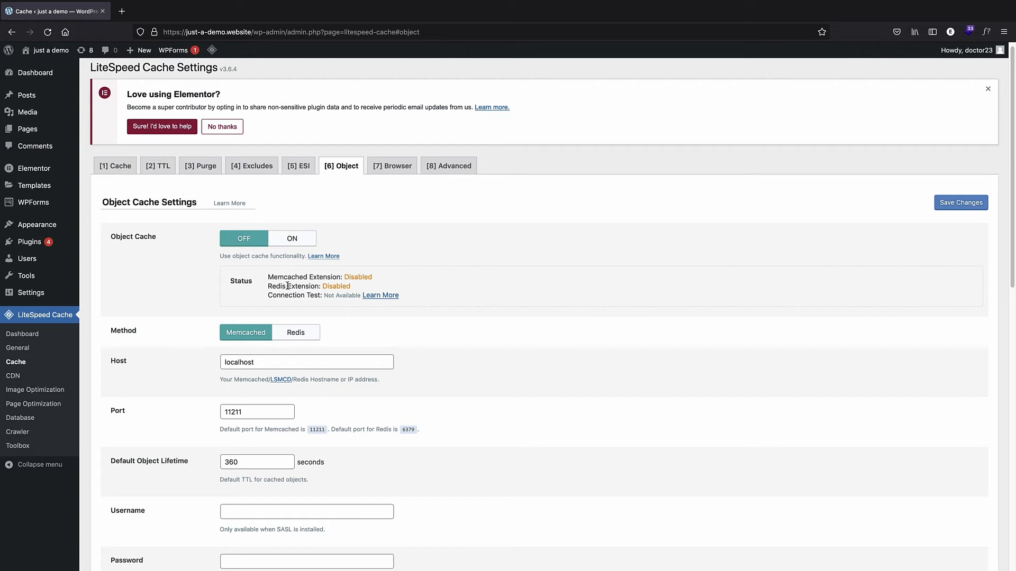
scroll(292, 278, down, 1)
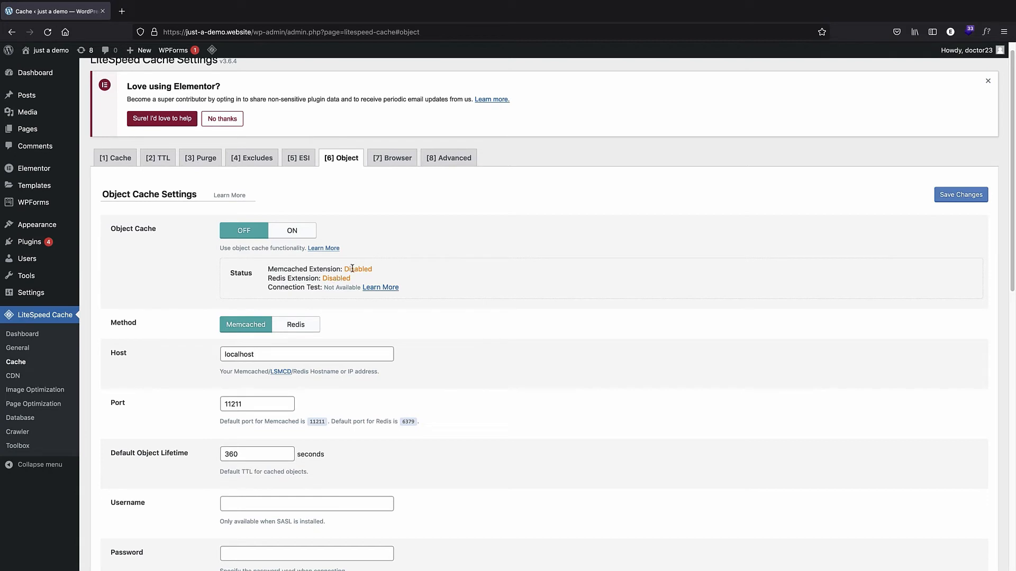
scroll(352, 269, down, 2)
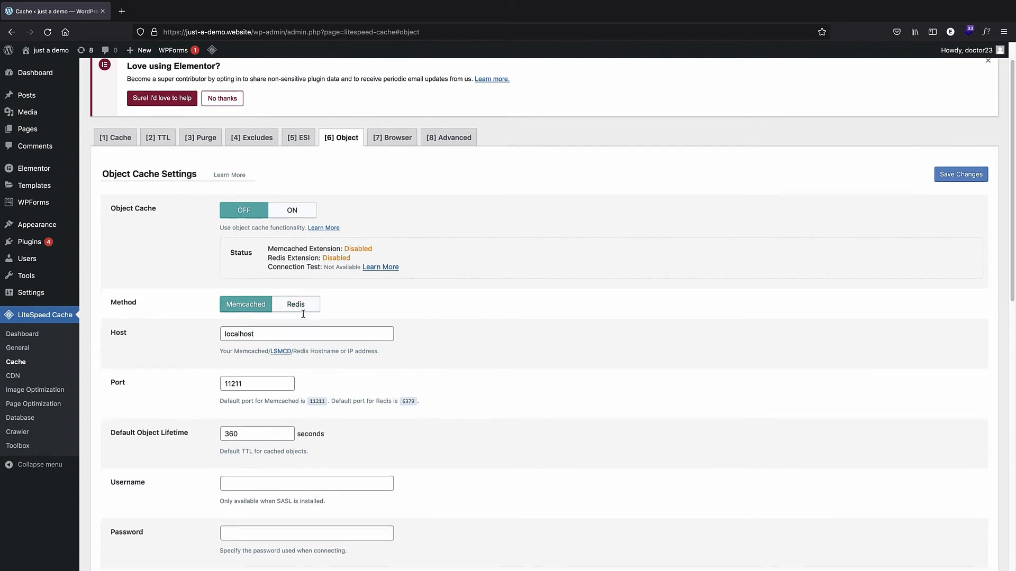
scroll(292, 306, down, 1)
scroll(296, 270, down, 2)
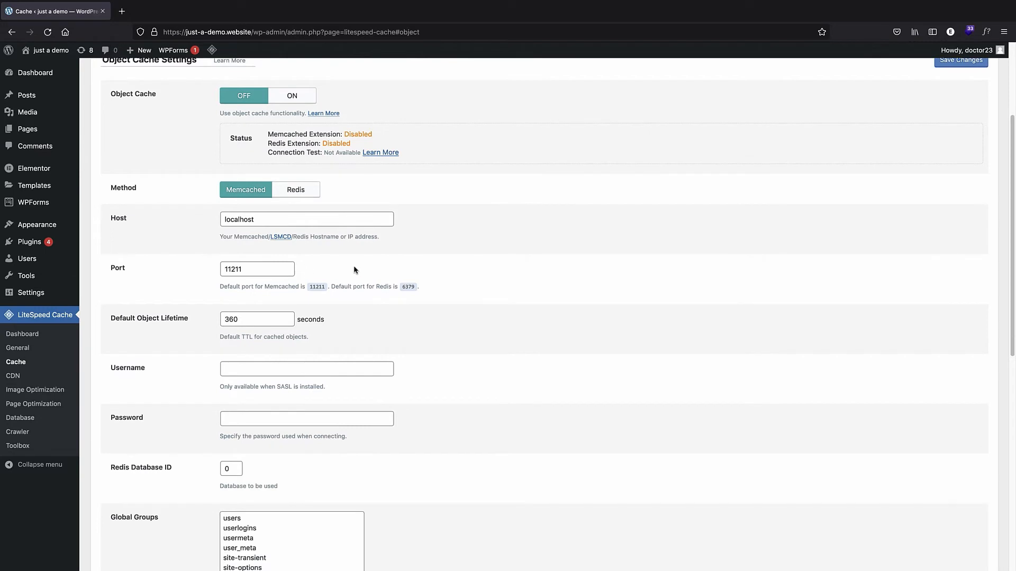
scroll(317, 296, down, 1)
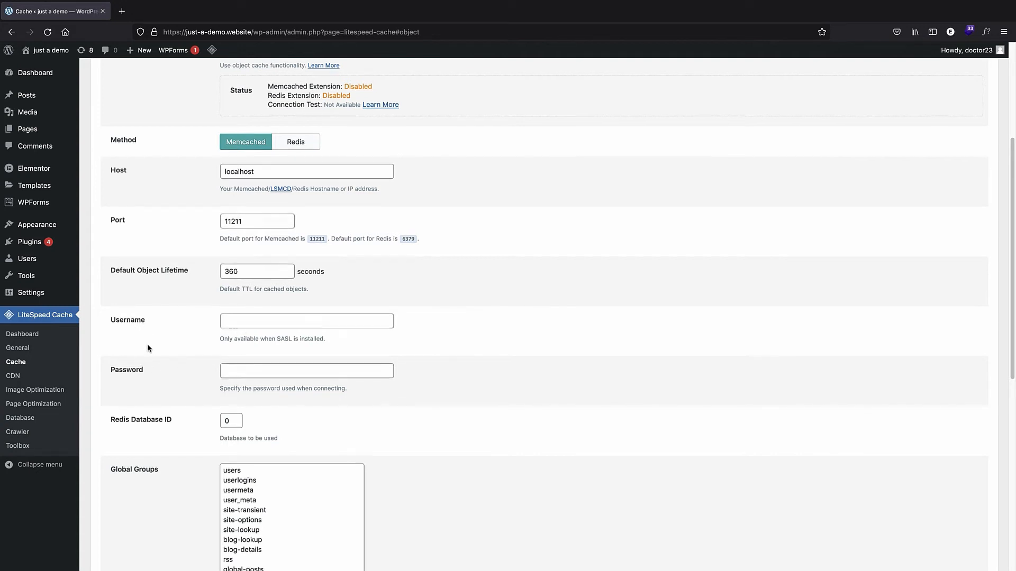
scroll(143, 333, down, 7)
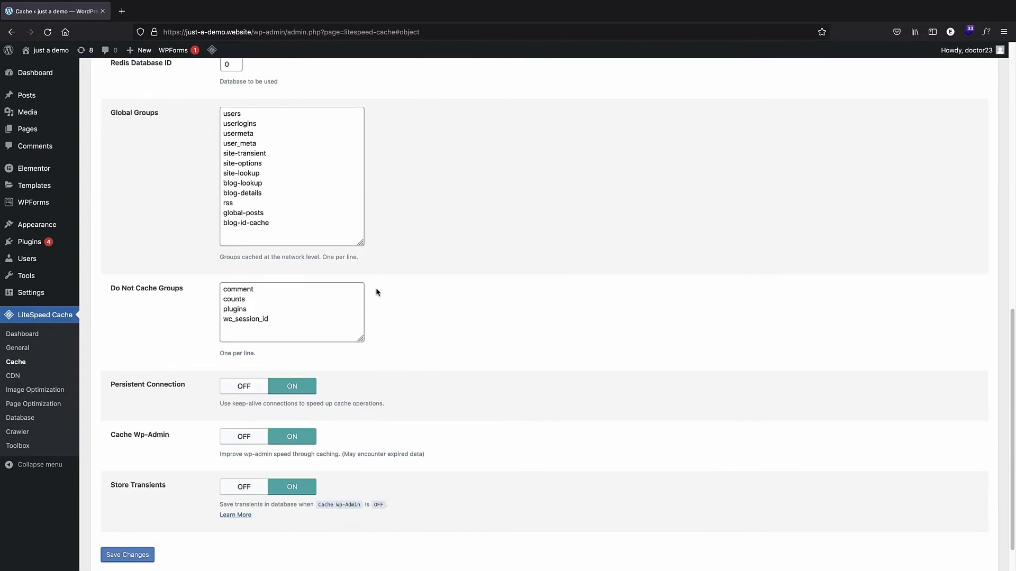
scroll(440, 237, up, 10)
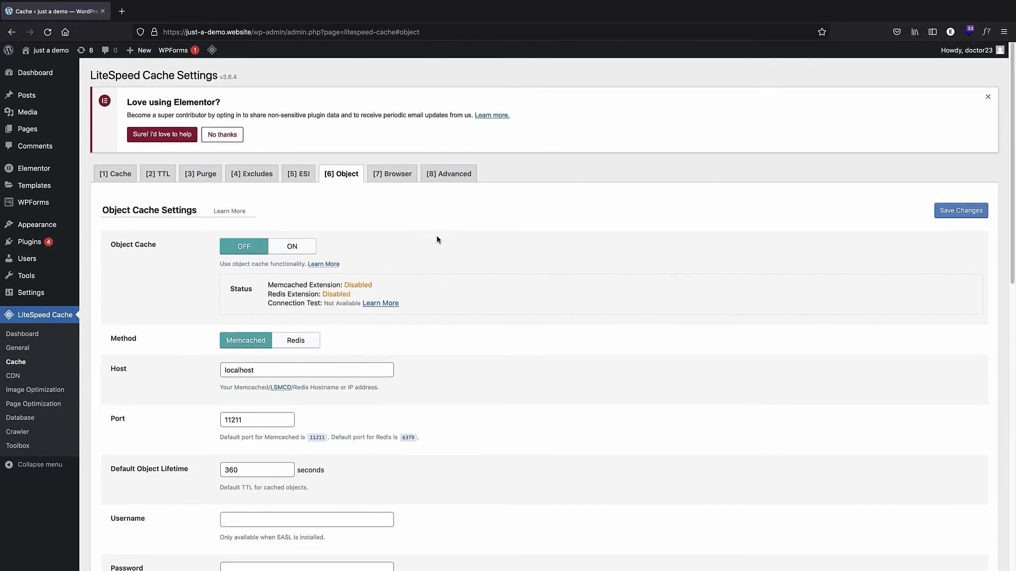
Turn Browser Cache on in the Browser cache settings and save the changes.
click(401, 180)
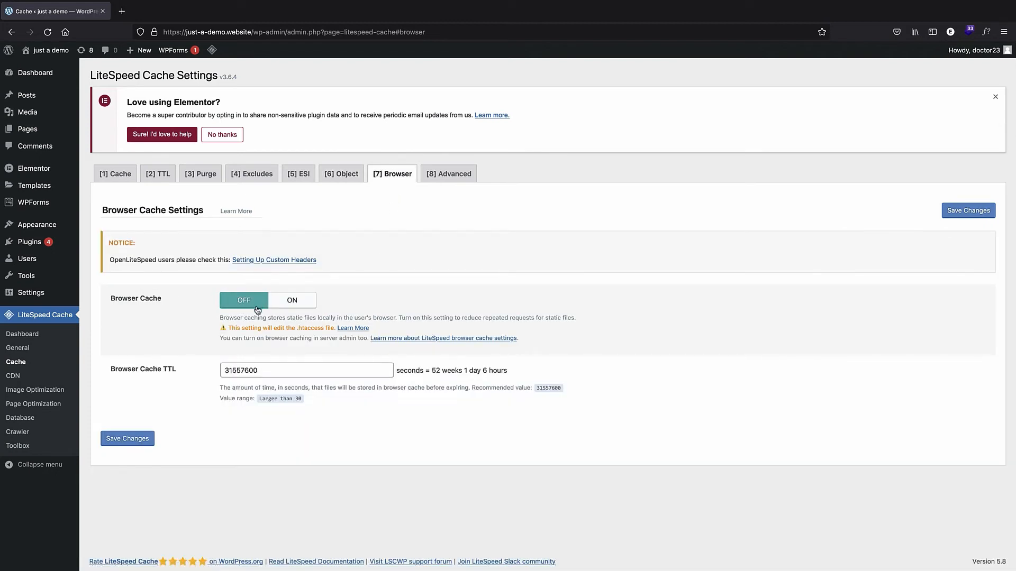
click(280, 306)
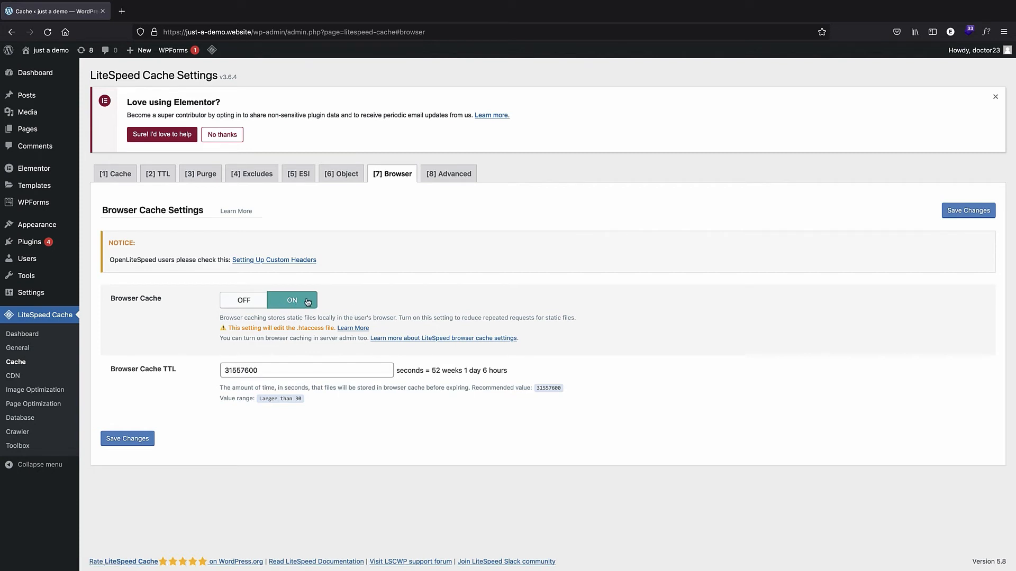
click(125, 442)
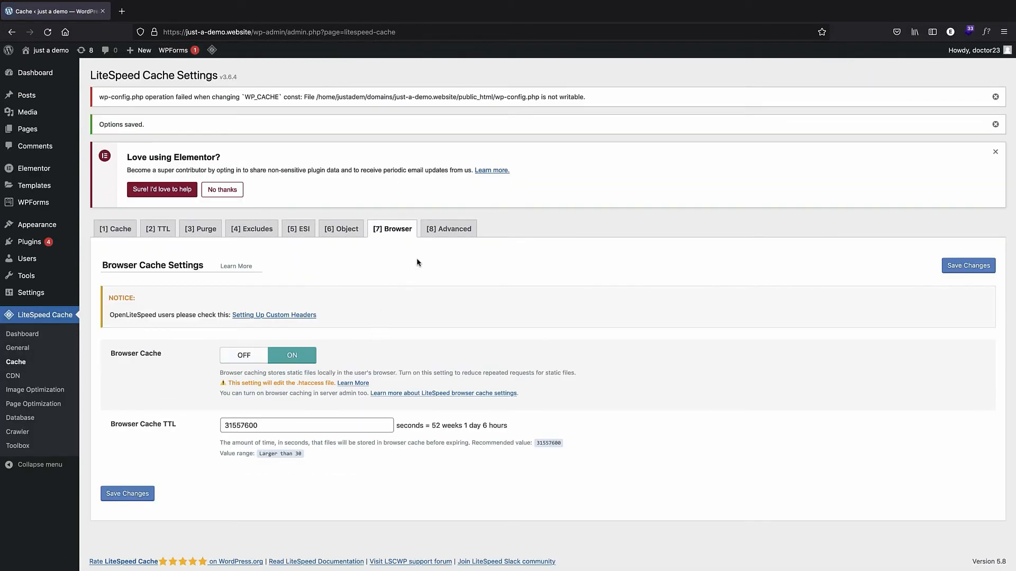
Turn Instant Click on in the Advanced cache settings and save the changes.
click(432, 232)
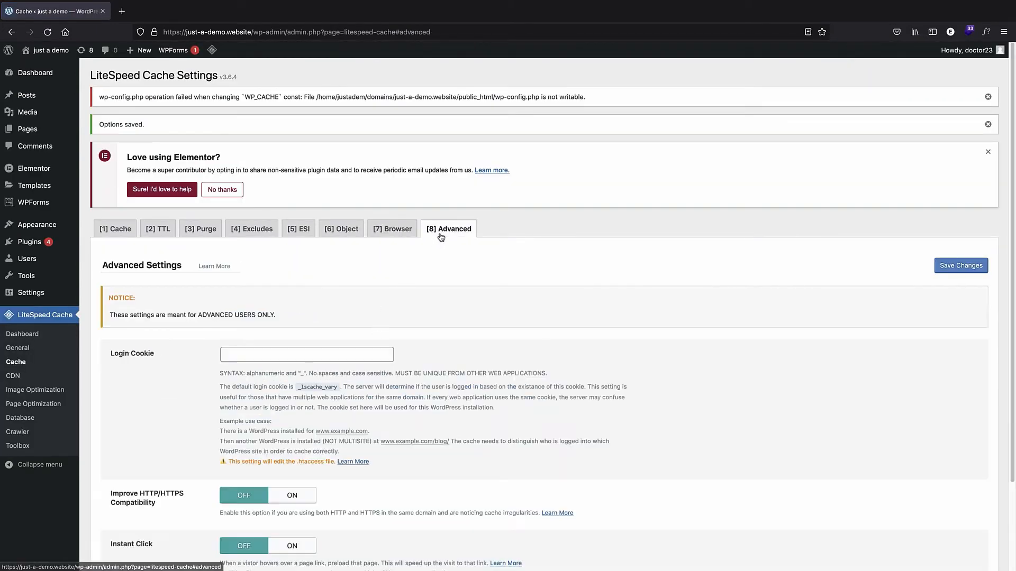
scroll(377, 286, down, 3)
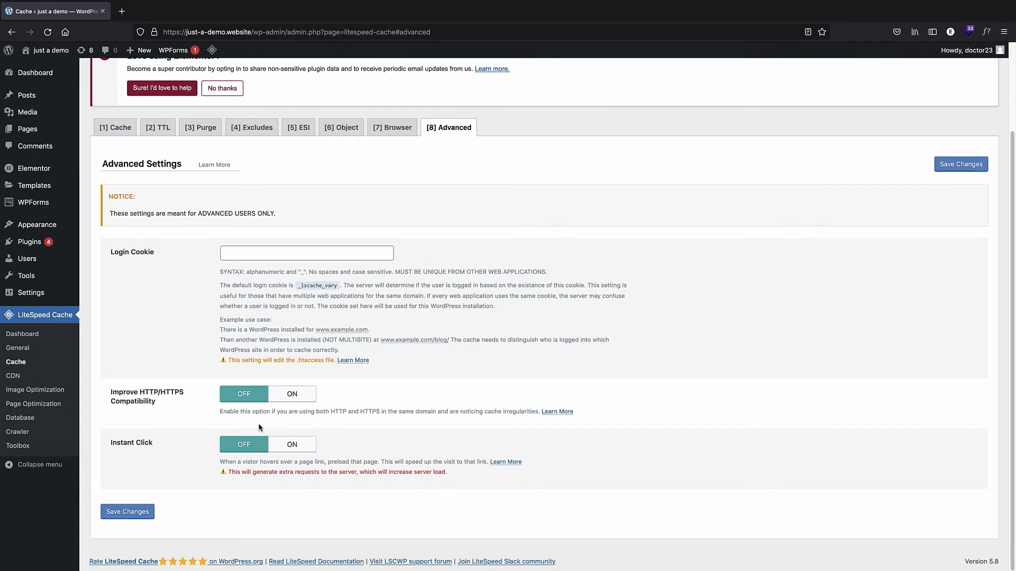
click(293, 446)
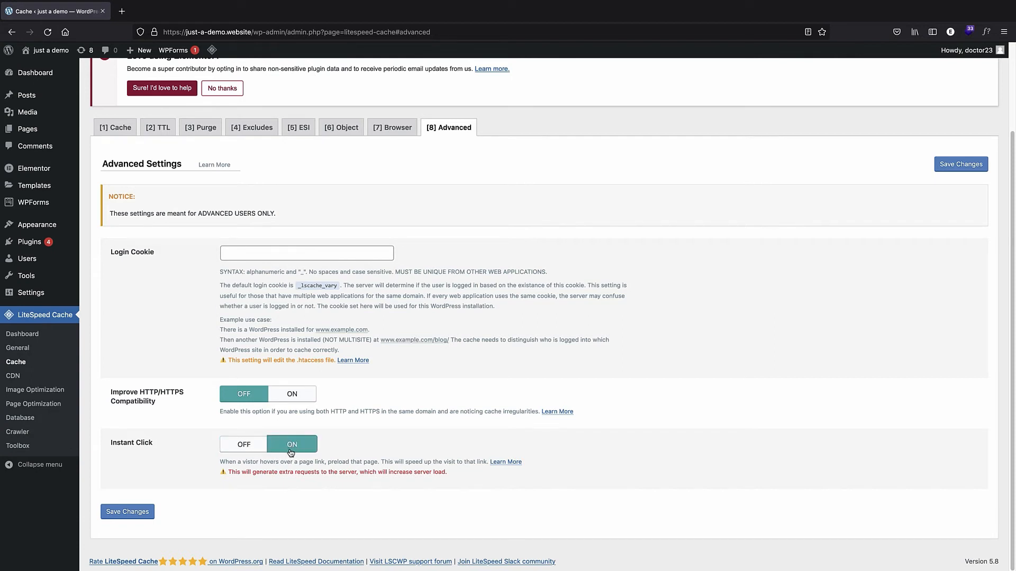
click(141, 512)
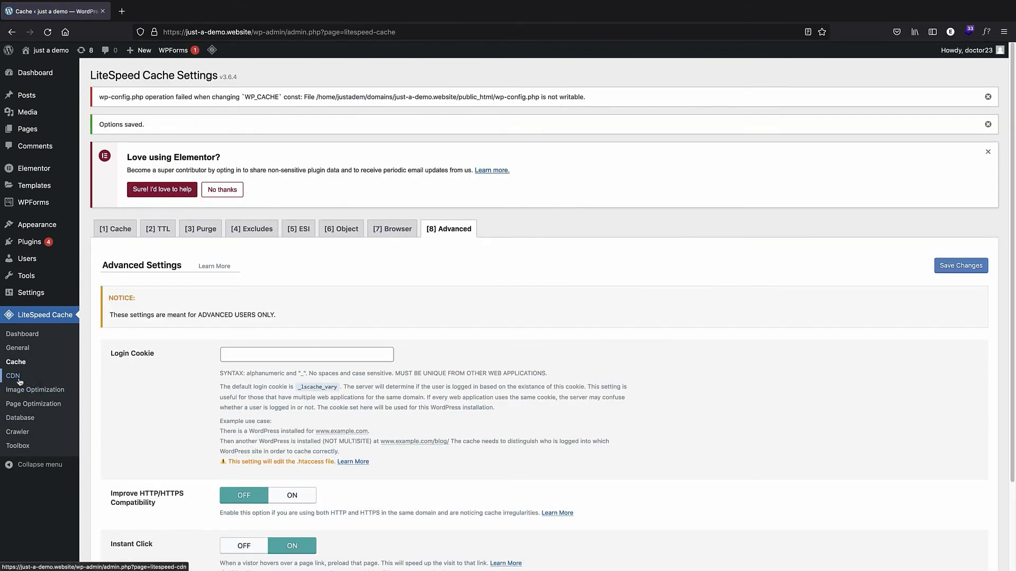
Open the CDN settings and review the QUIC.cloud CDN, CDN Mapping, directory, exclude path and Cloudflare API options.
click(13, 376)
scroll(390, 160, down, 1)
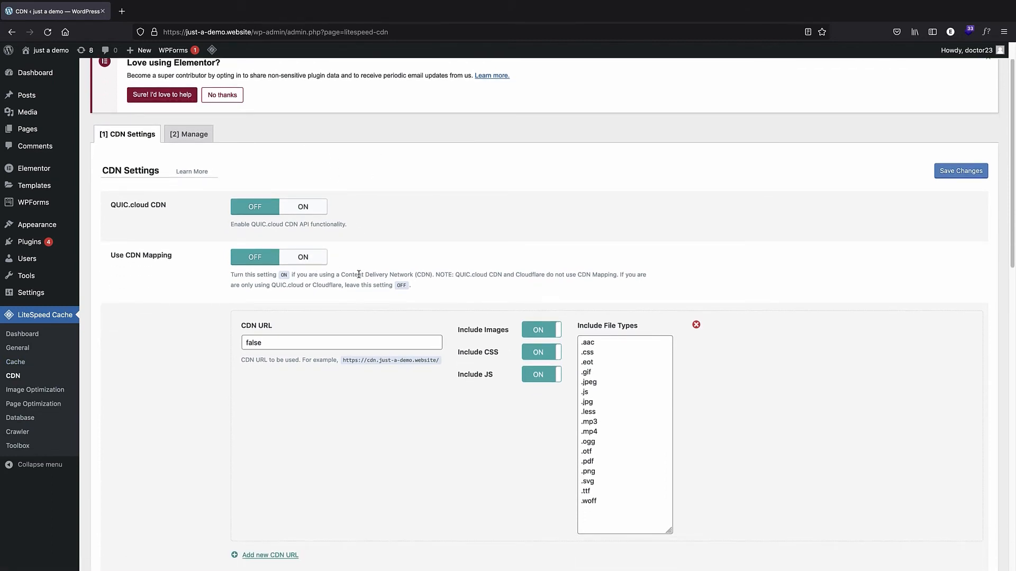
scroll(334, 289, down, 1)
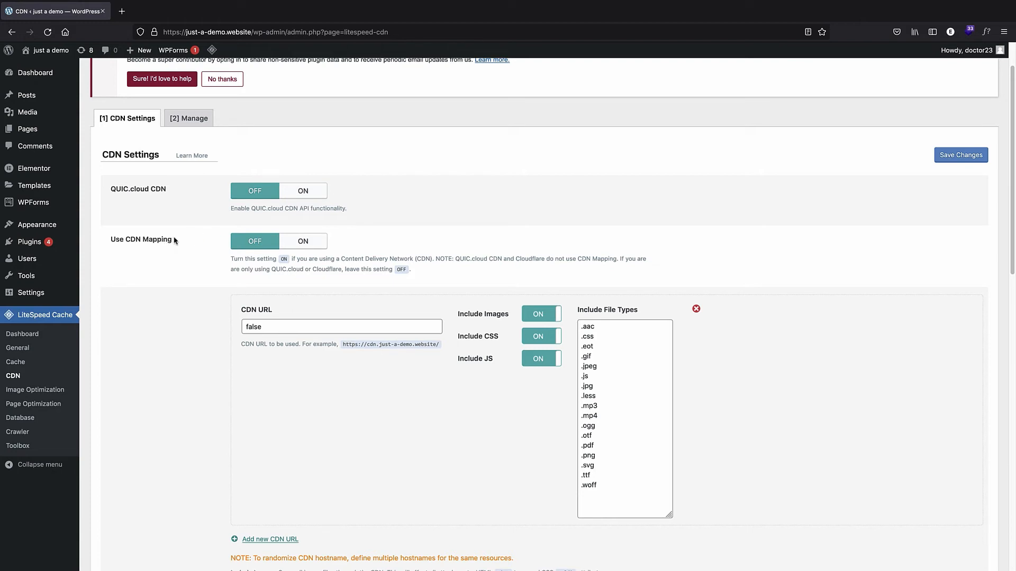
scroll(175, 245, down, 2)
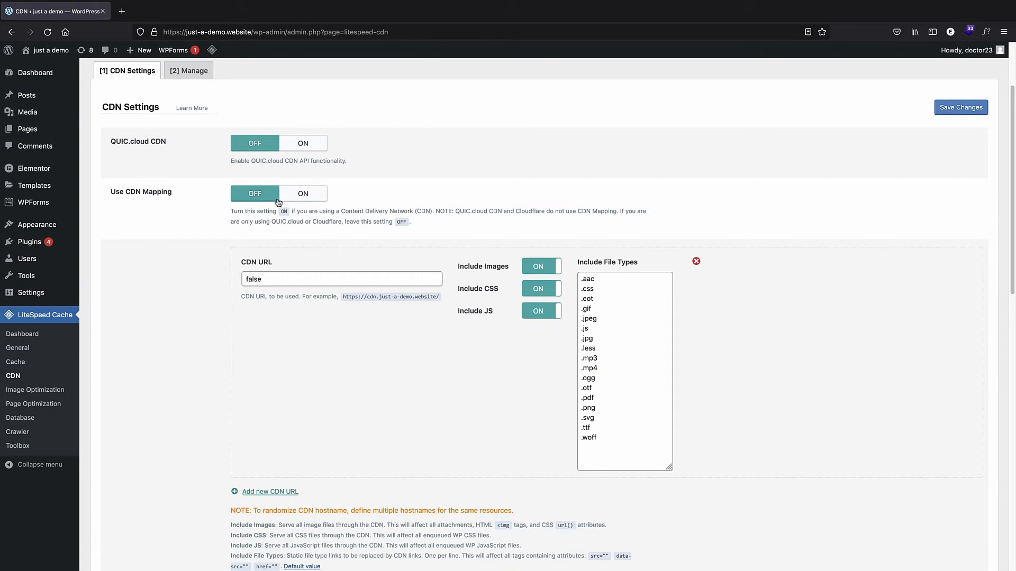
scroll(313, 194, down, 6)
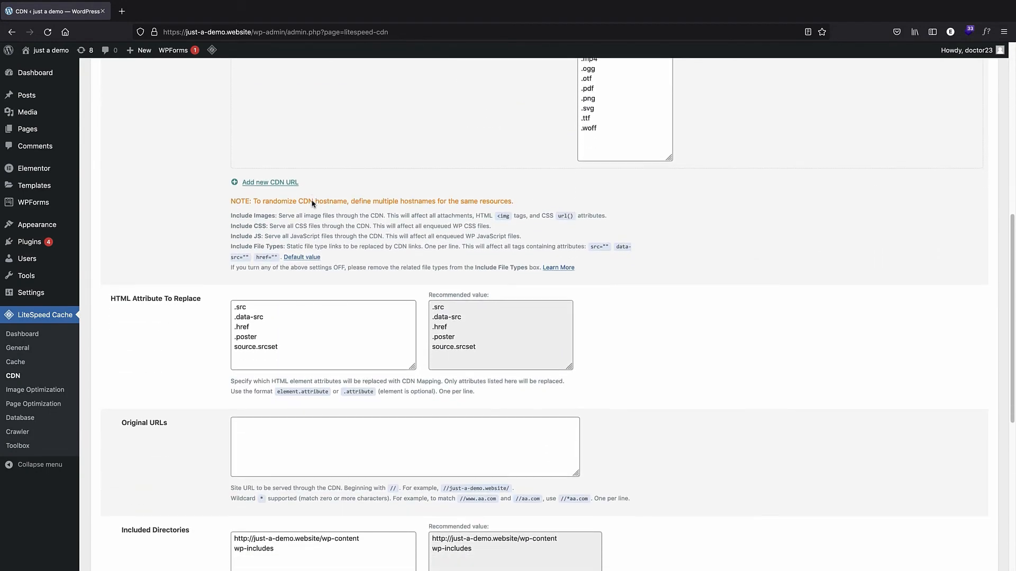
scroll(312, 204, down, 3)
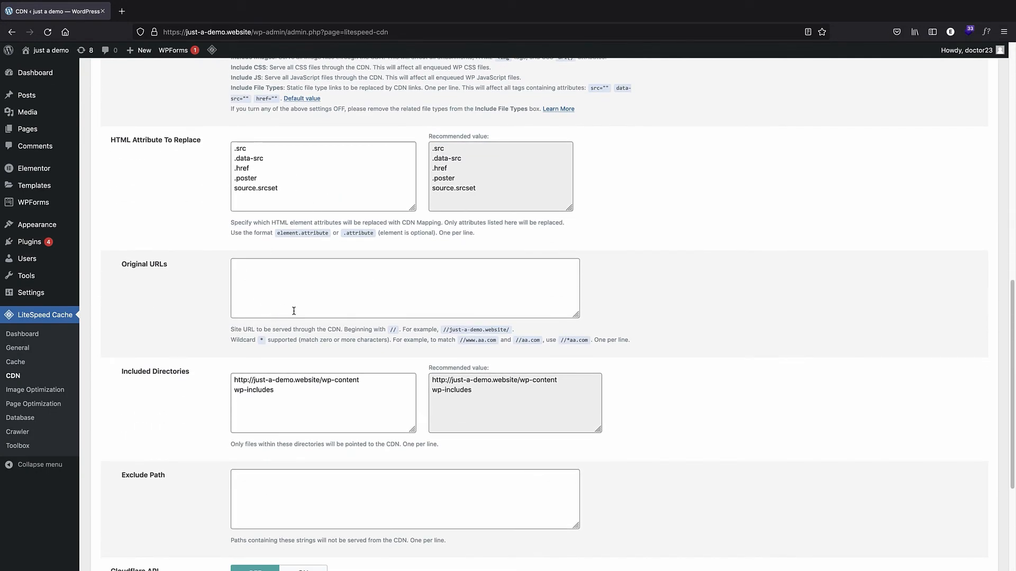
scroll(293, 311, down, 3)
scroll(275, 304, down, 1)
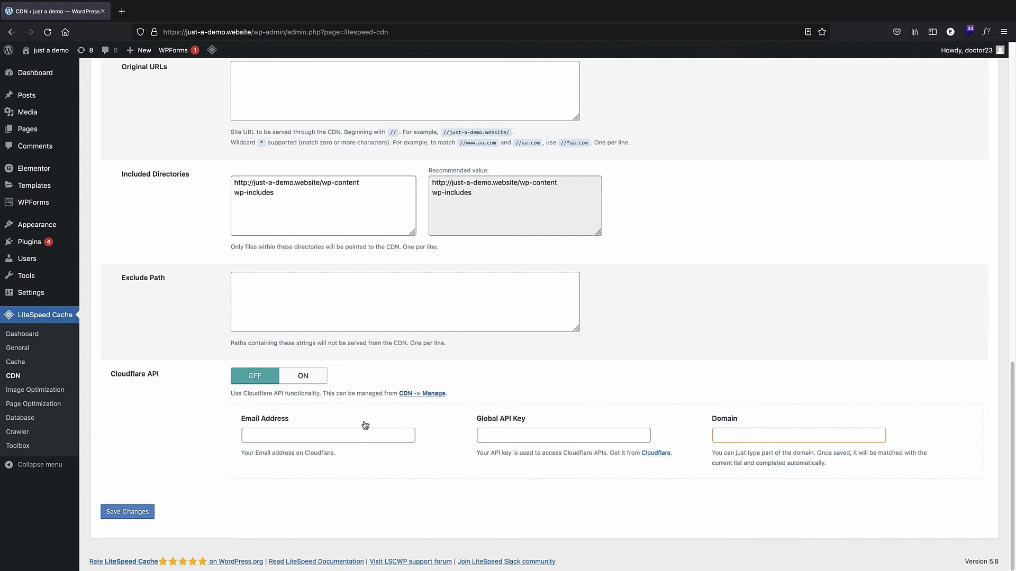
scroll(591, 277, up, 15)
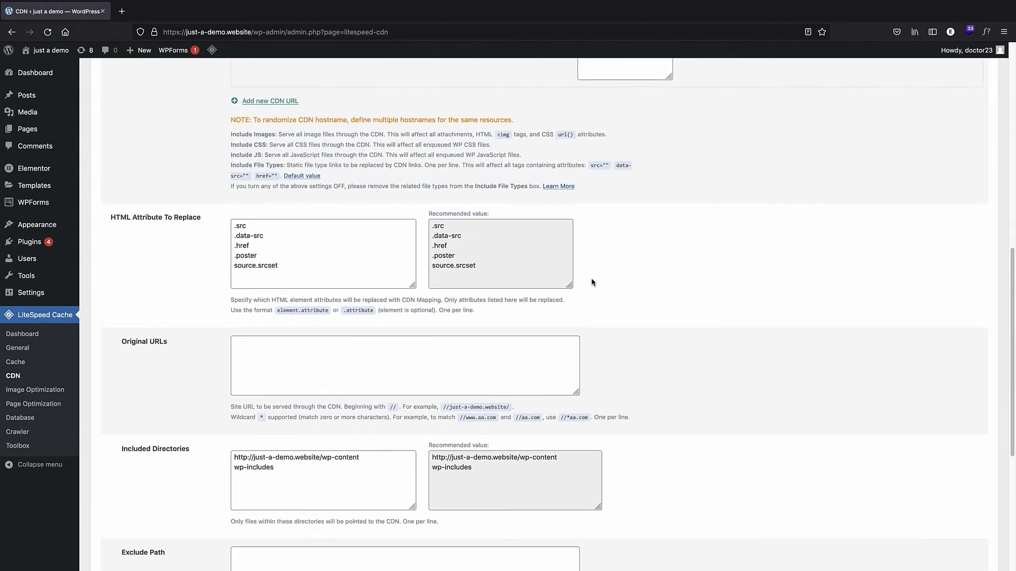
Open the CDN management page and review the QUIC.cloud and Cloudflare options.
scroll(592, 279, up, 1)
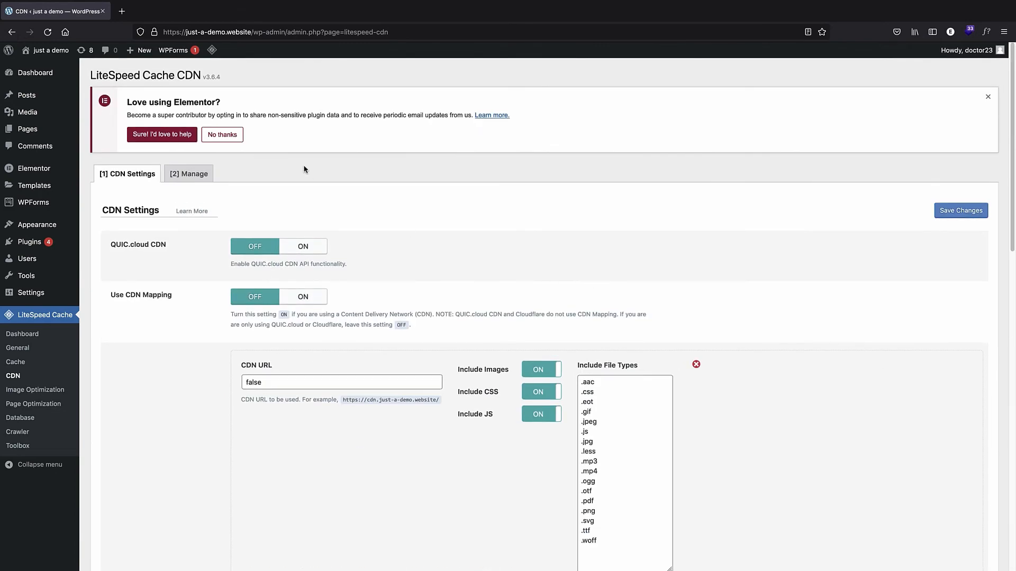
click(204, 174)
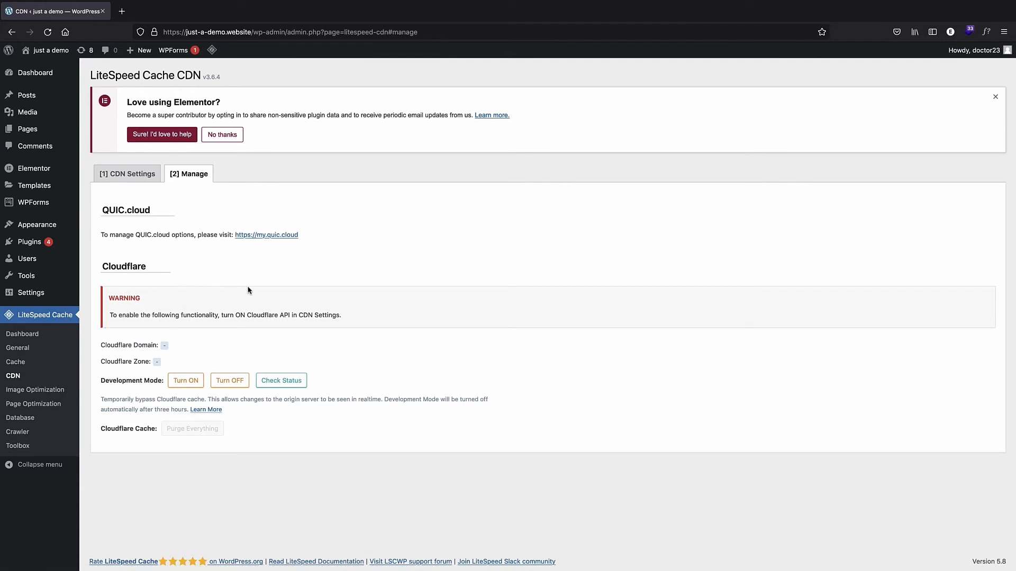
Open Image Optimization and review the summary, including image gathering, storage optimization, thumbnail group sizes and original backup removal.
click(33, 391)
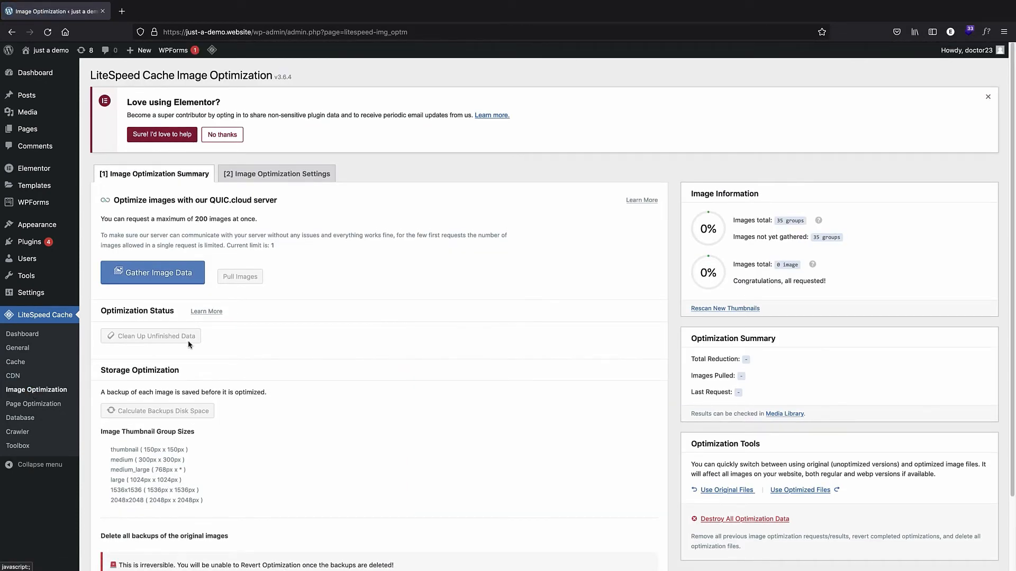
scroll(317, 264, down, 3)
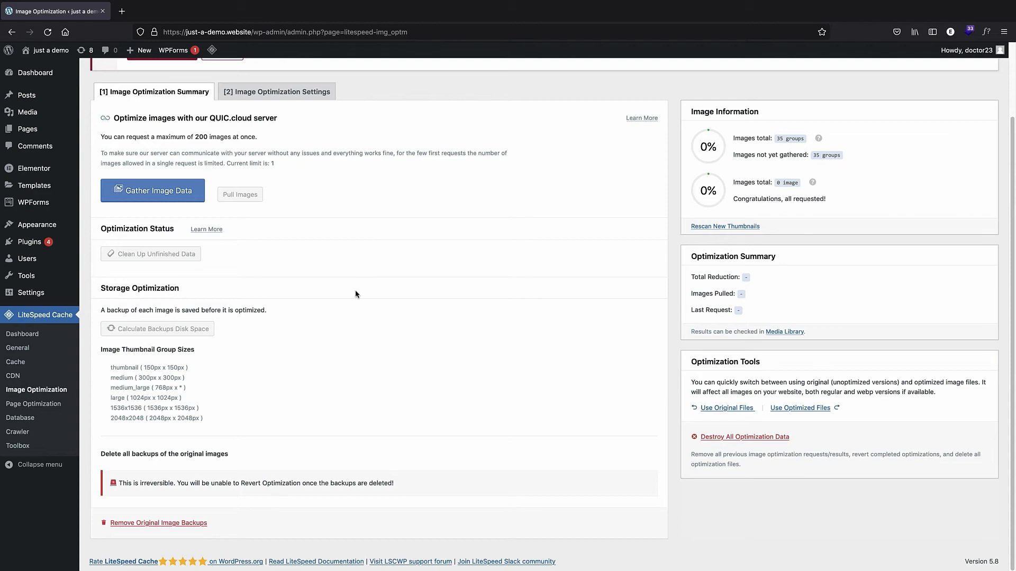
scroll(306, 262, up, 3)
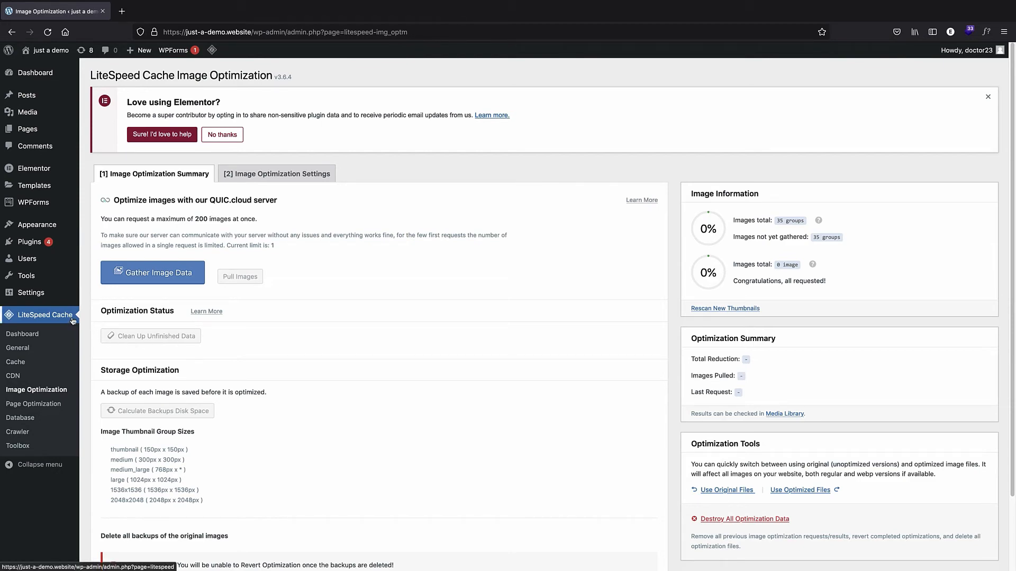
scroll(195, 294, down, 3)
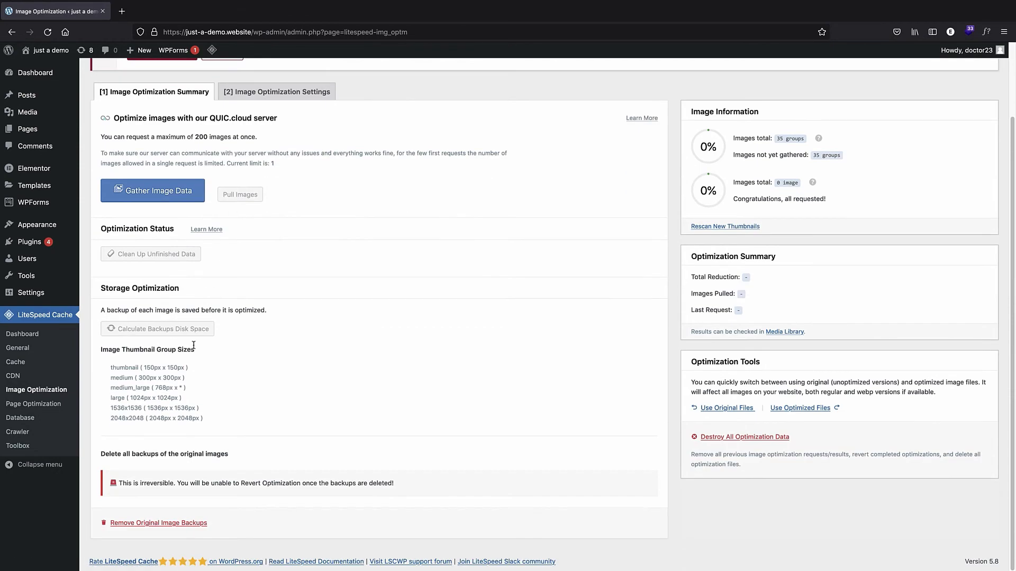
scroll(196, 342, up, 3)
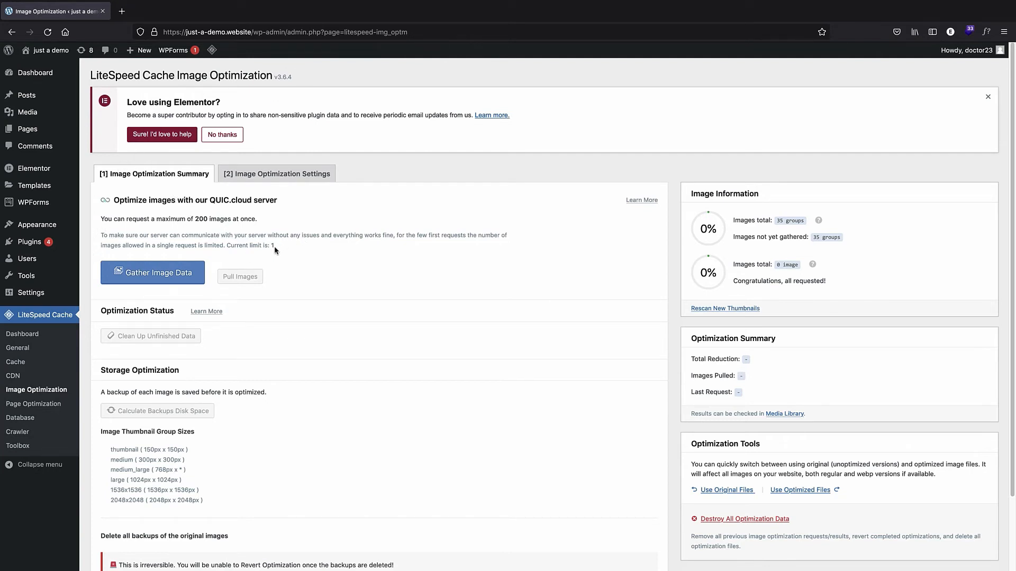
Open the Image Optimization Settings and turn Auto Request Cron on.
click(268, 180)
scroll(317, 207, down, 1)
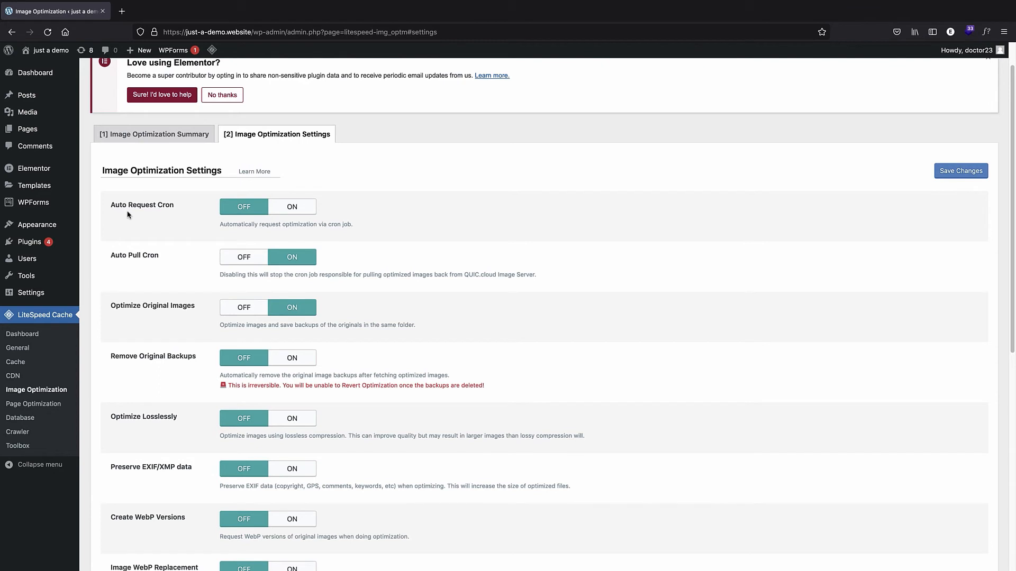
click(294, 207)
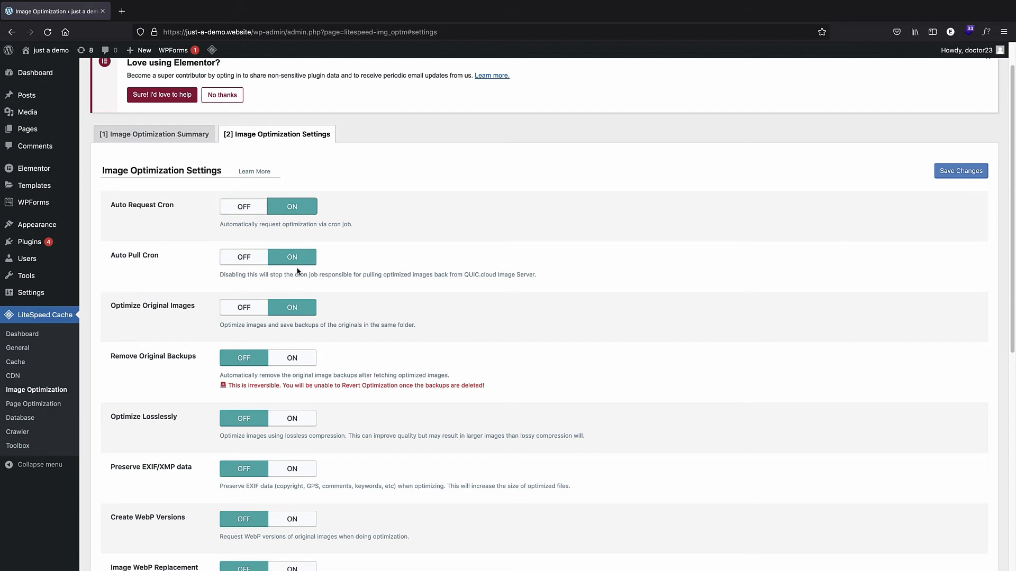
scroll(302, 175, down, 1)
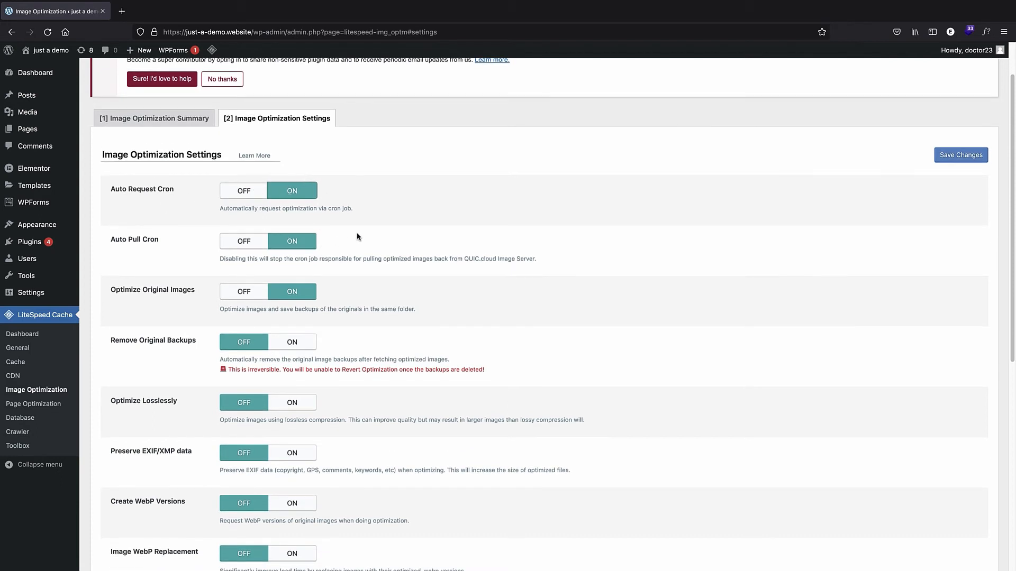
Turn Remove Original Backups on and read the warning beneath the option.
scroll(358, 237, down, 2)
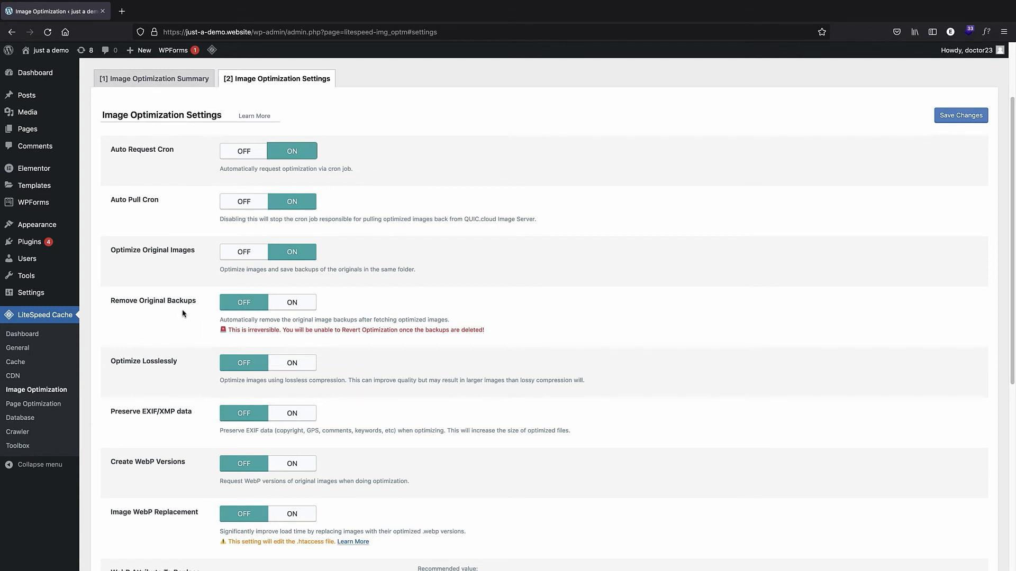
click(279, 306)
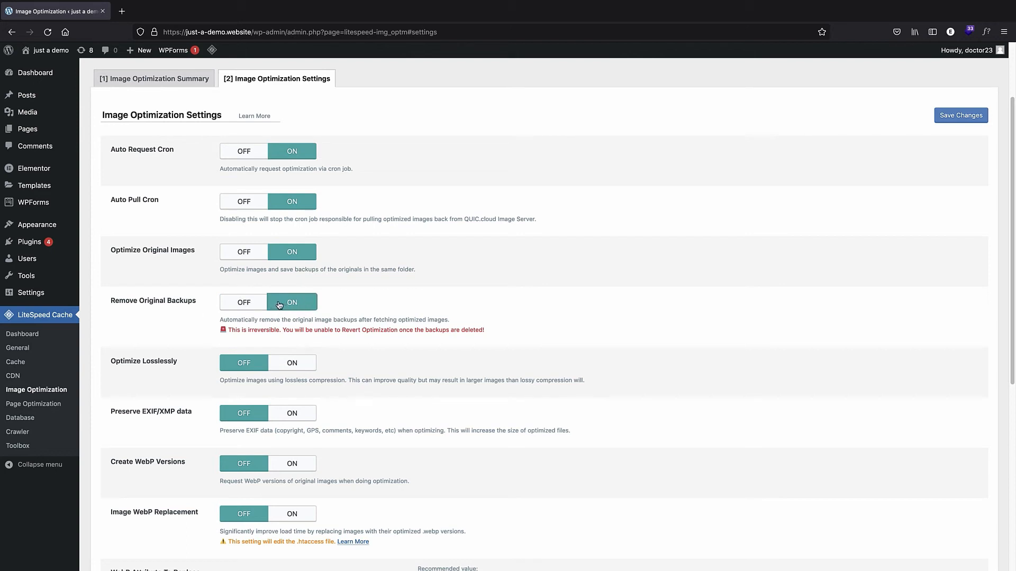
scroll(317, 296, down, 1)
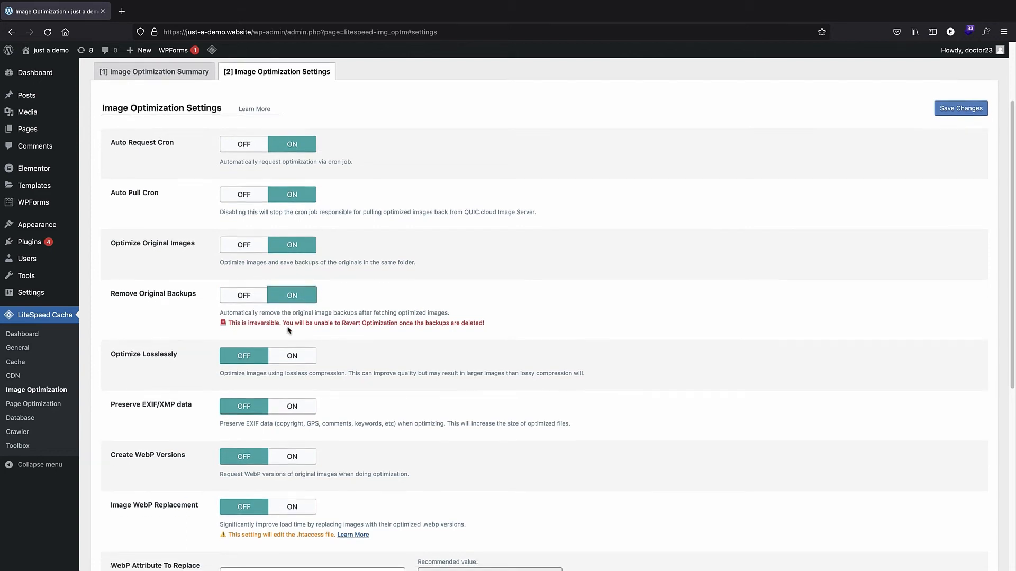
drag(218, 325, 482, 322)
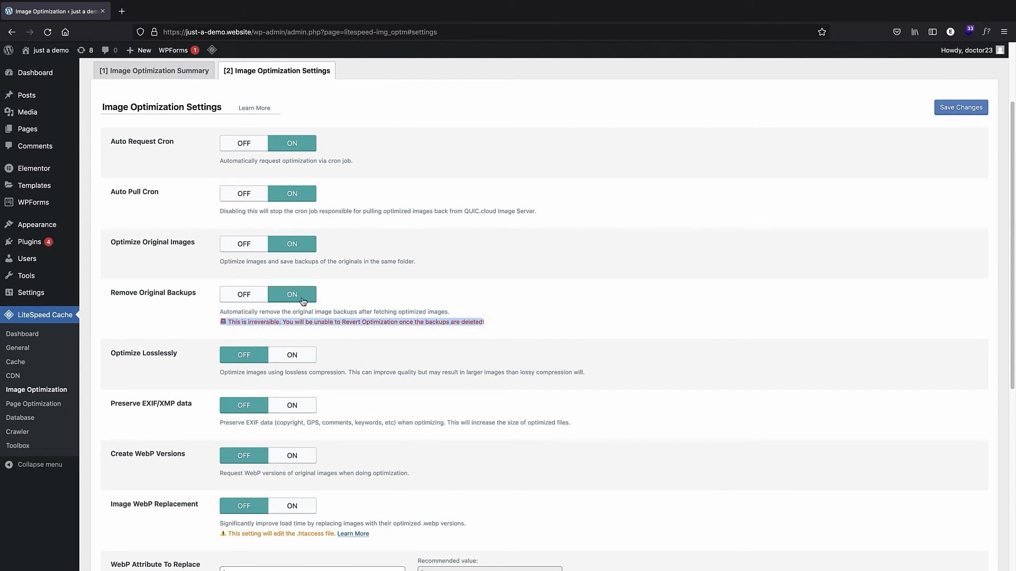
click(367, 299)
Turn Create WebP Versions and Image WebP Replacement on and save the image optimization settings.
scroll(366, 295, down, 1)
scroll(359, 298, down, 2)
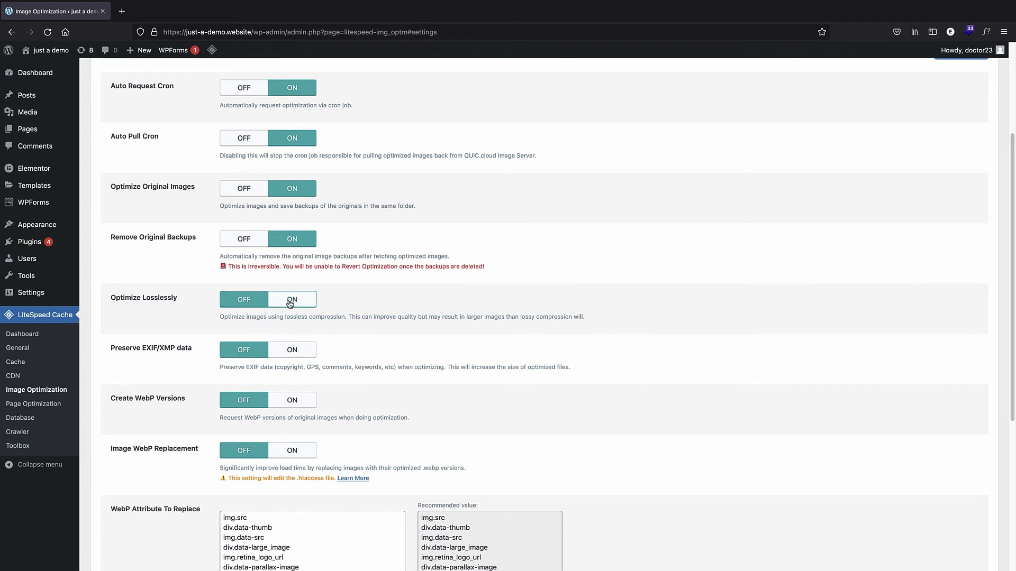
scroll(294, 350, down, 1)
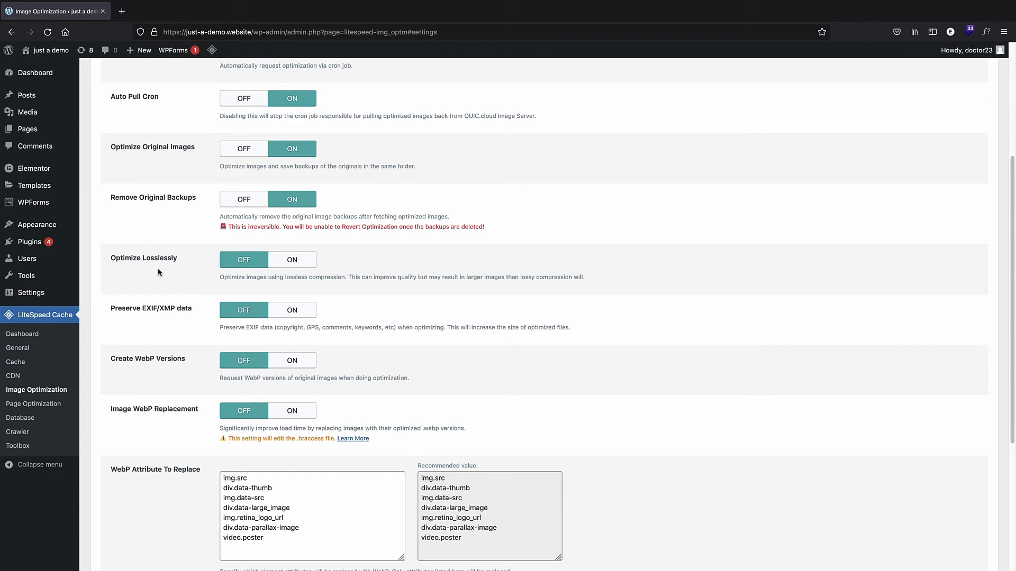
drag(109, 311, 184, 313)
click(182, 312)
scroll(163, 256, down, 2)
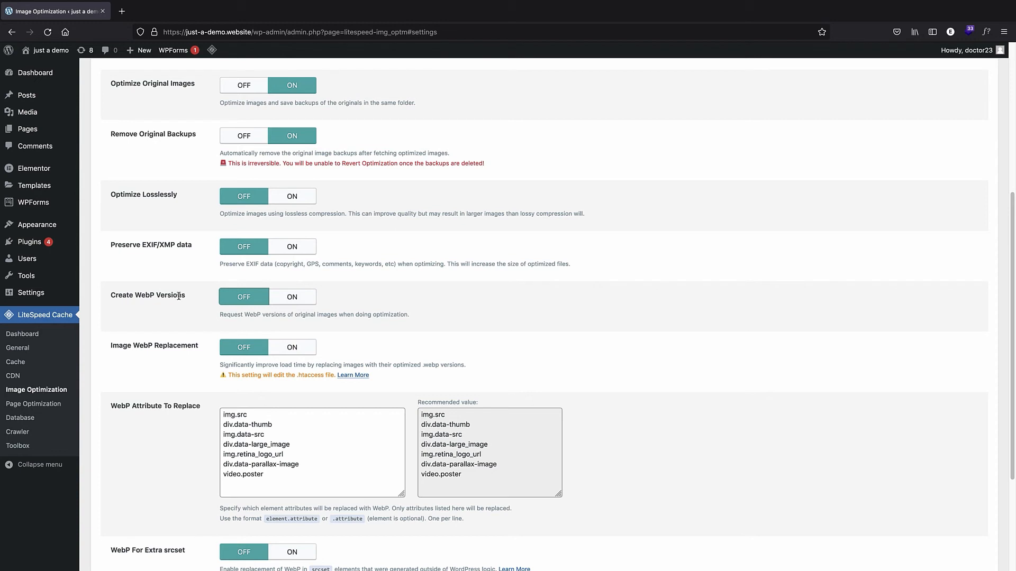
click(296, 299)
click(298, 347)
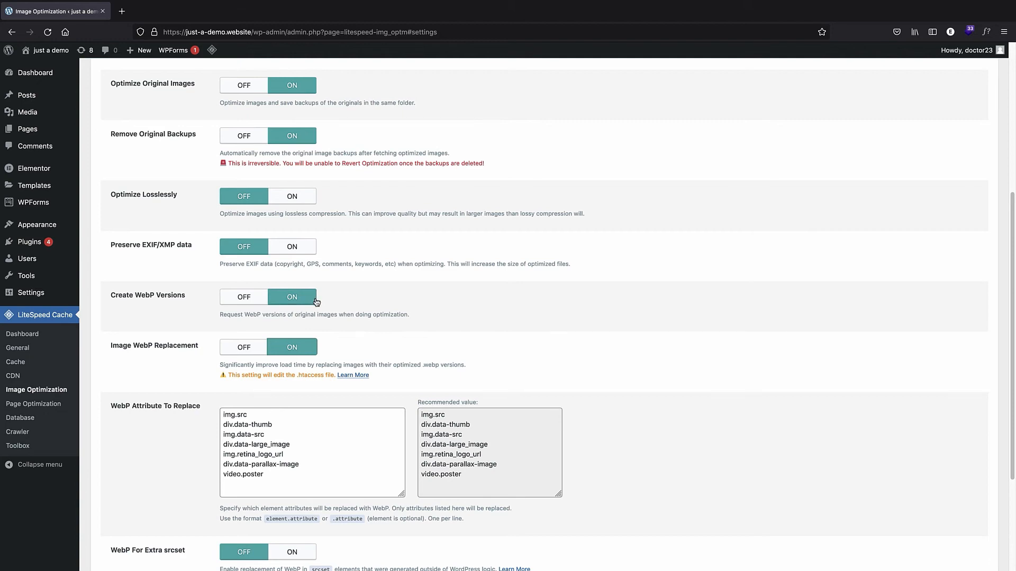
scroll(316, 302, down, 3)
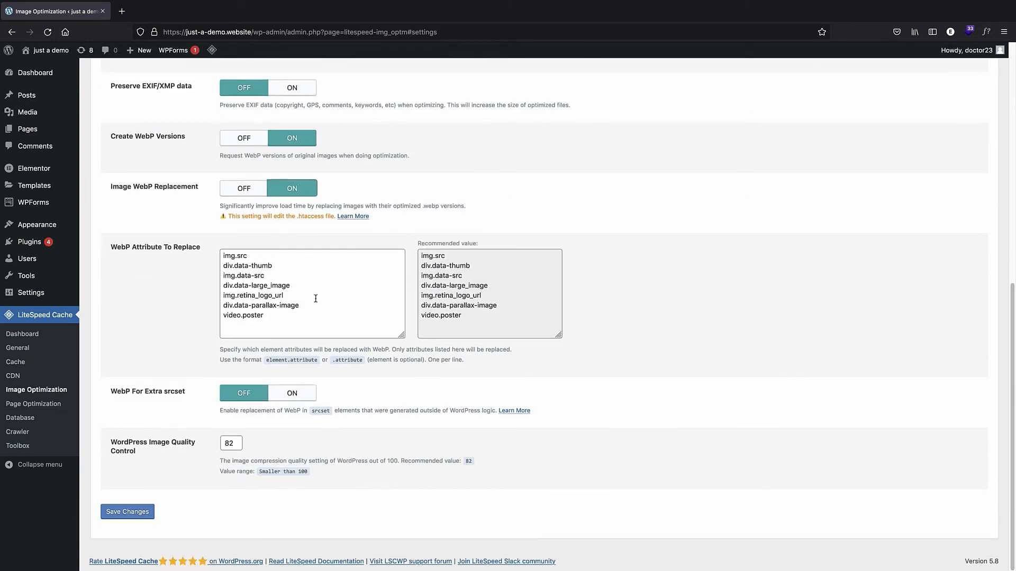
click(128, 513)
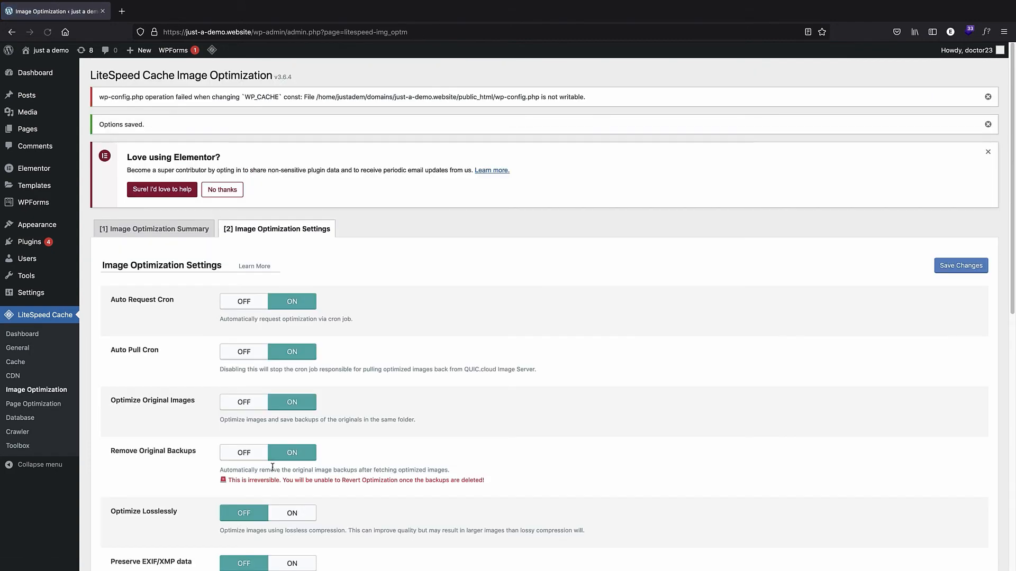
Open the Page Optimization CSS settings and turn CSS Minify and CSS Combine on.
scroll(431, 248, down, 1)
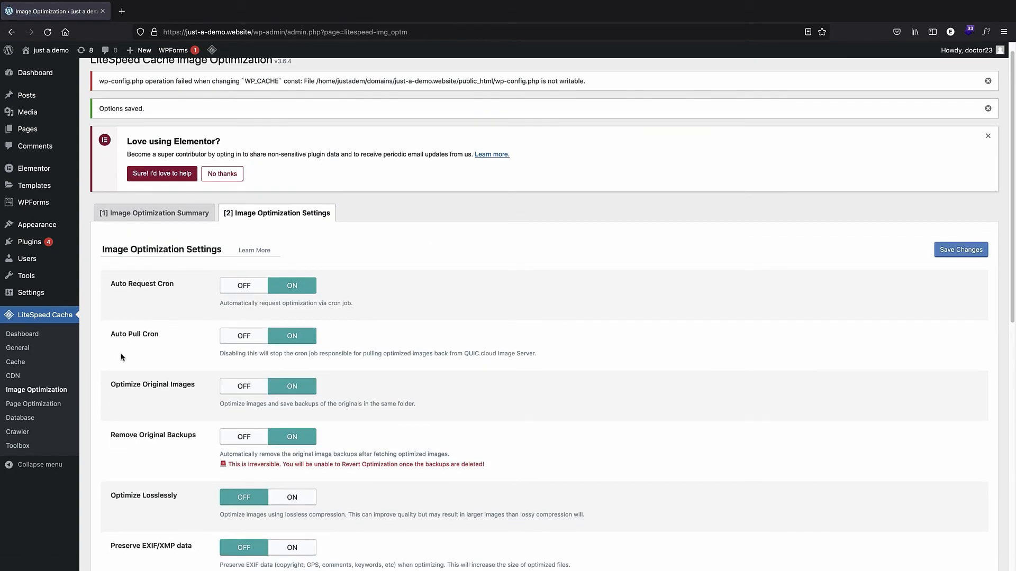
click(52, 405)
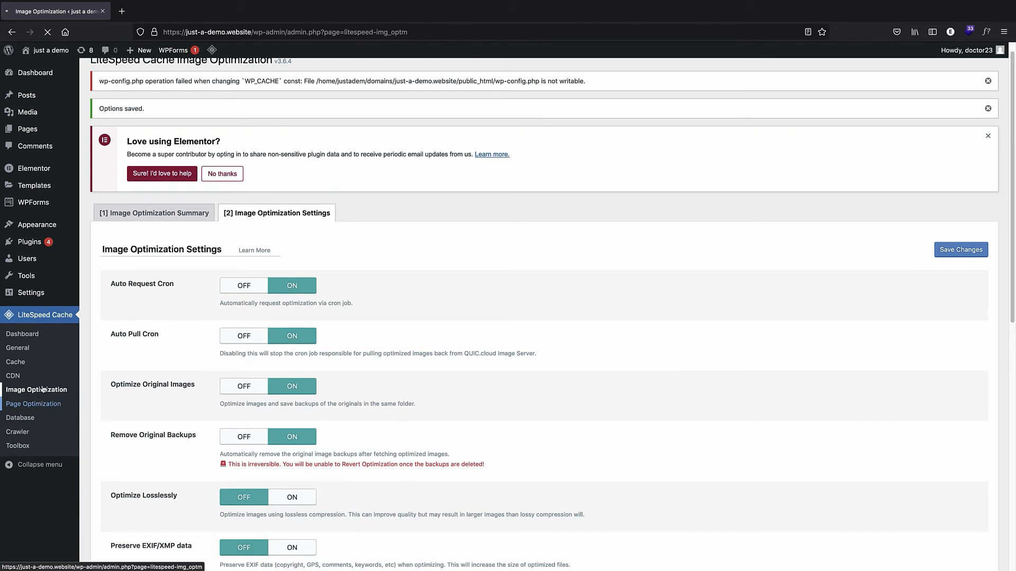
click(38, 405)
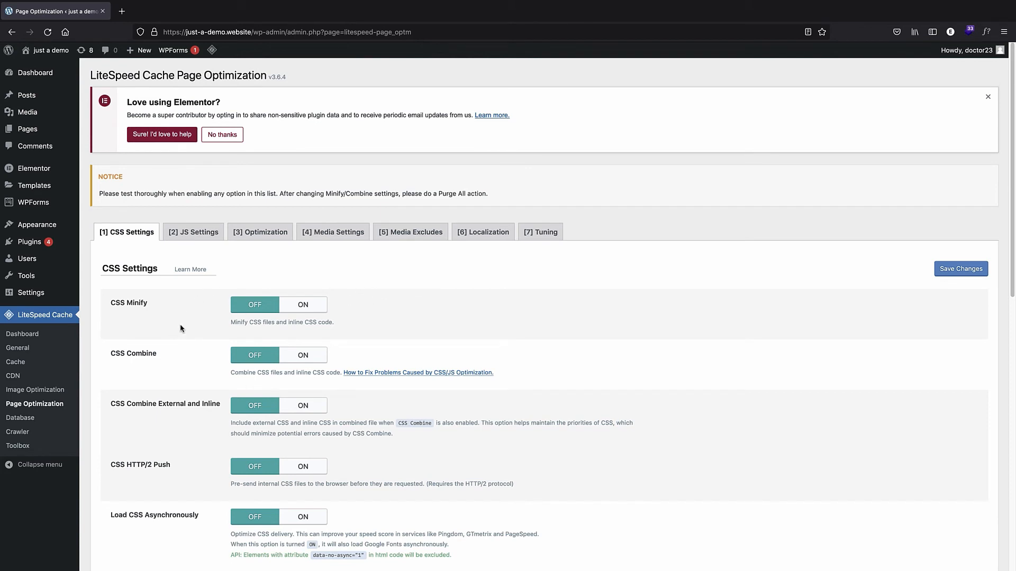
scroll(183, 329, down, 2)
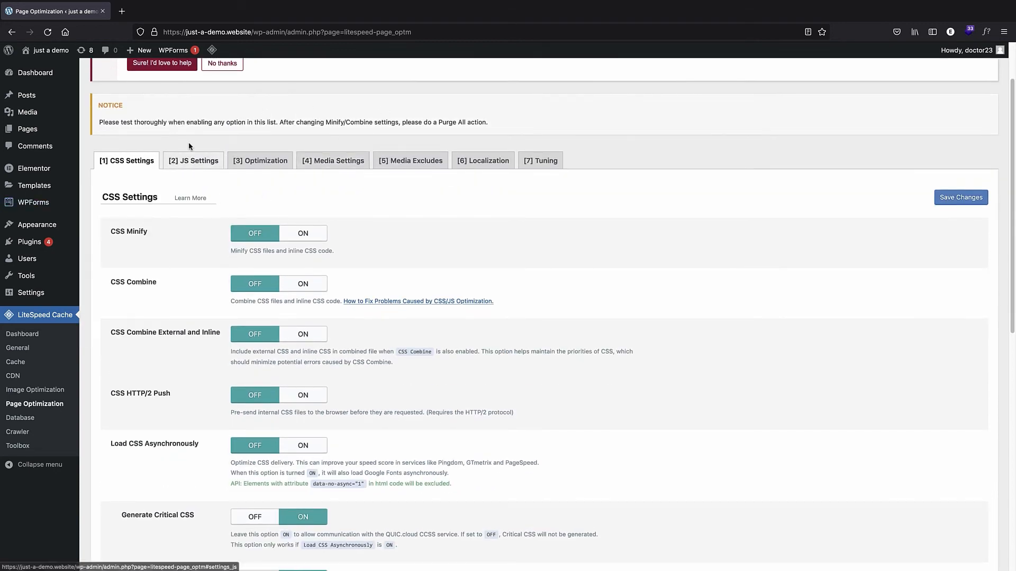
click(302, 237)
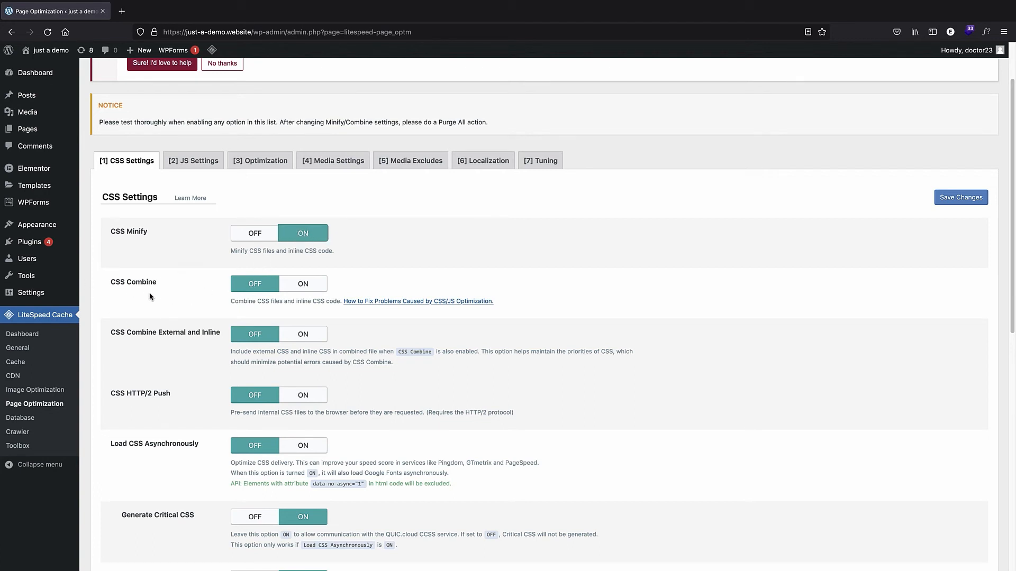
click(295, 282)
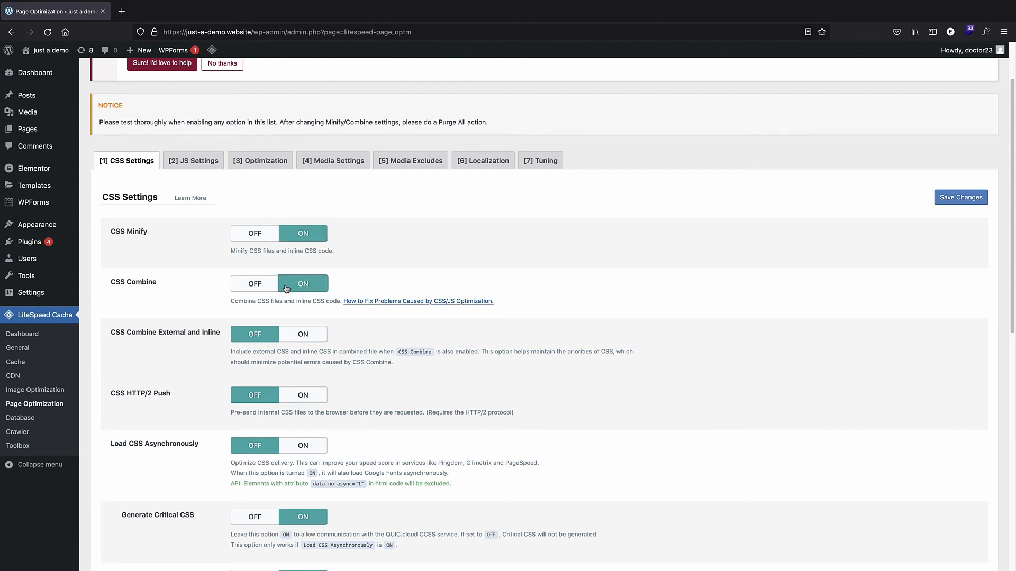
Turn CSS Combine External and Inline and CSS HTTP/2 Push on.
scroll(310, 283, down, 2)
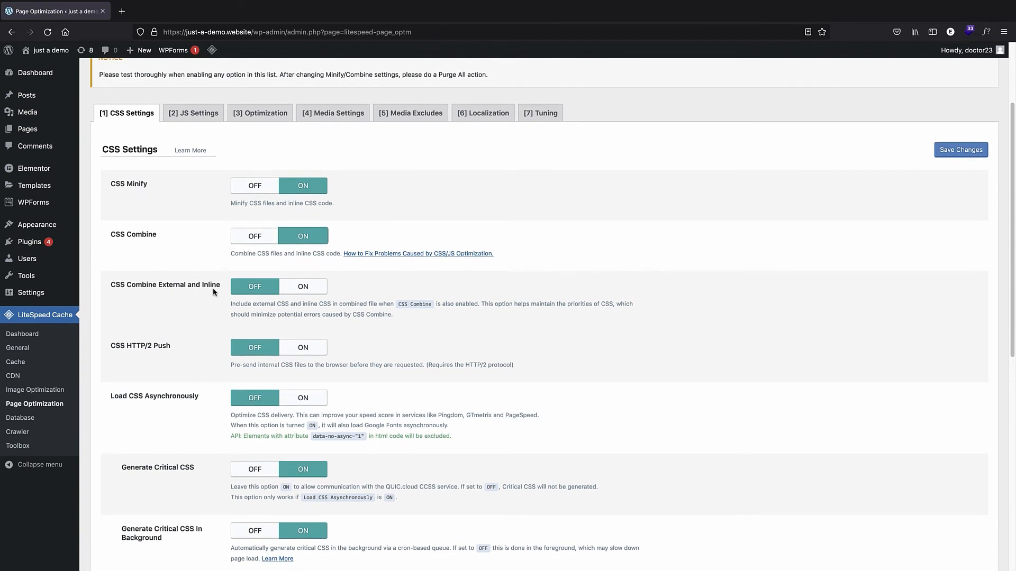
click(307, 289)
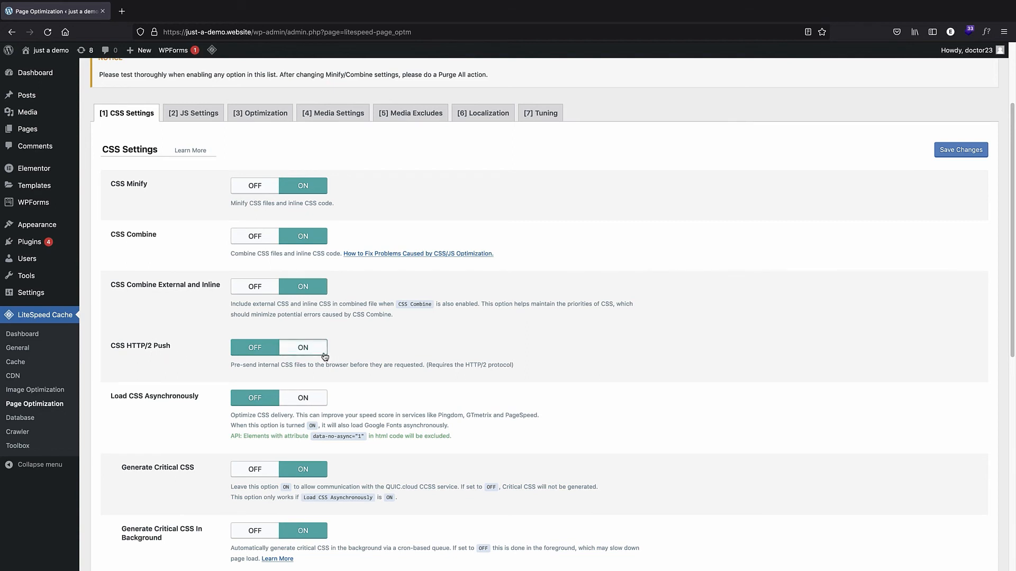
click(303, 347)
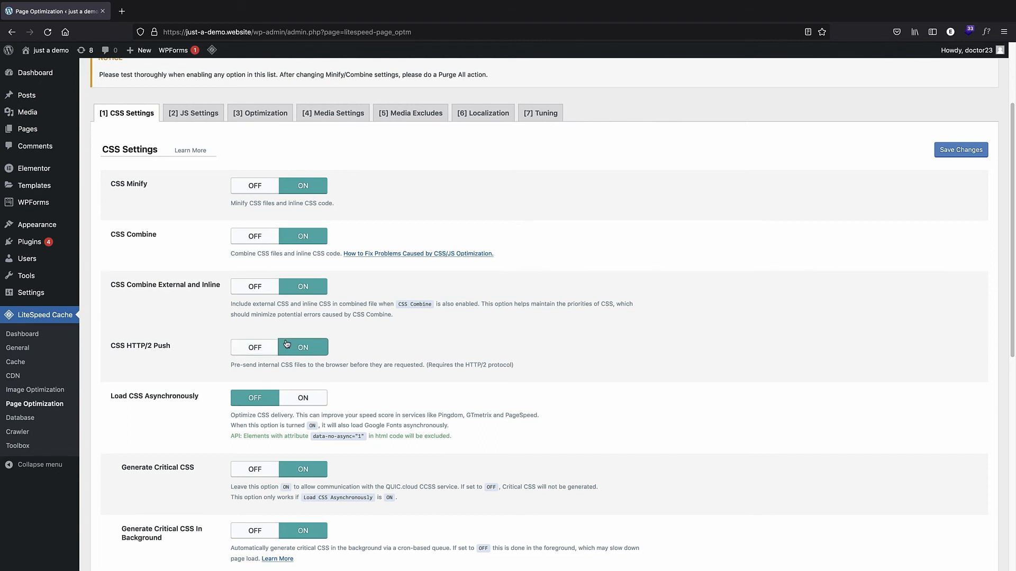
Turn Load CSS Asynchronously on and save the CSS settings.
scroll(412, 326, down, 3)
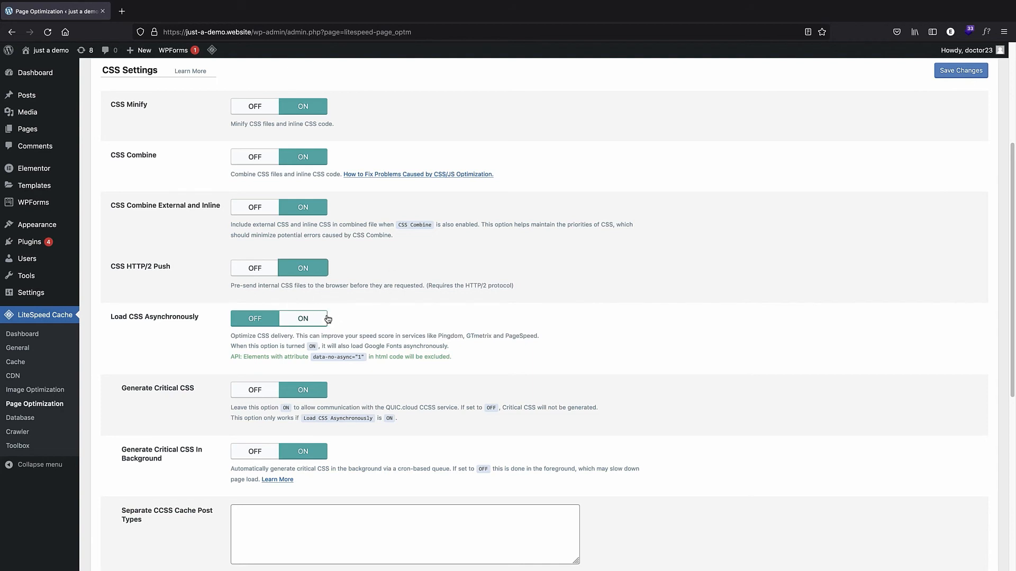
click(325, 319)
scroll(349, 325, down, 4)
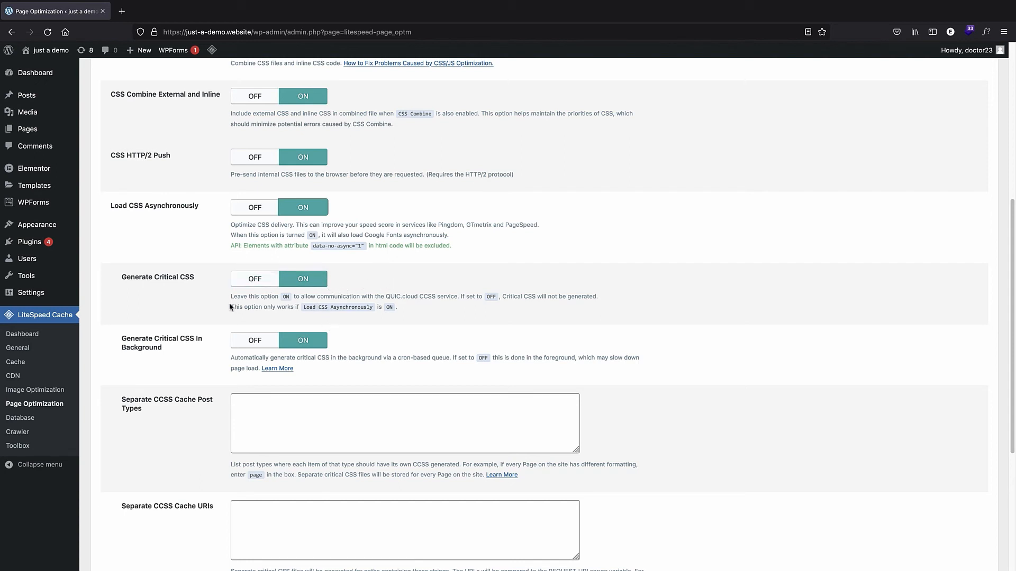
scroll(146, 312, down, 5)
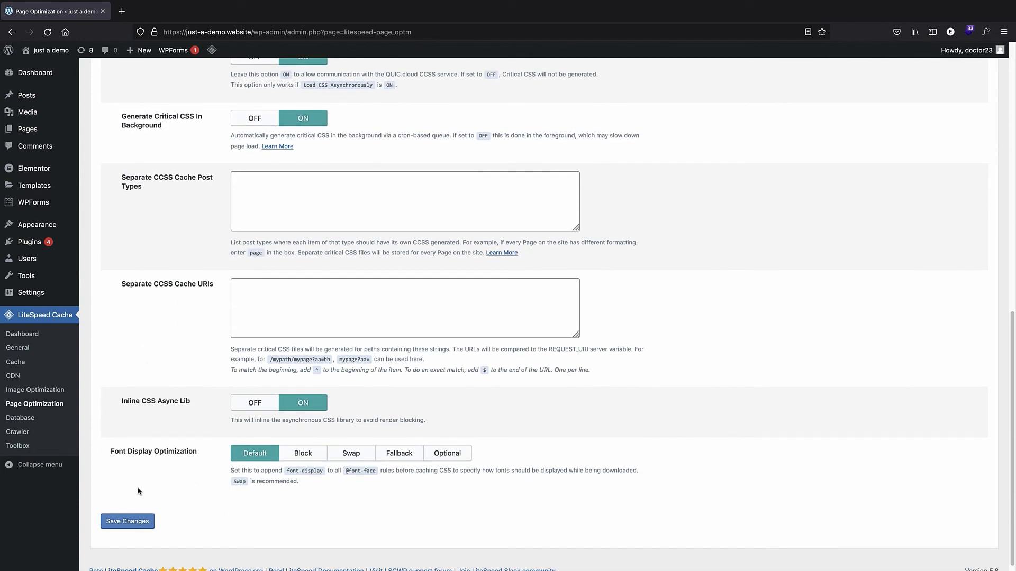
click(126, 528)
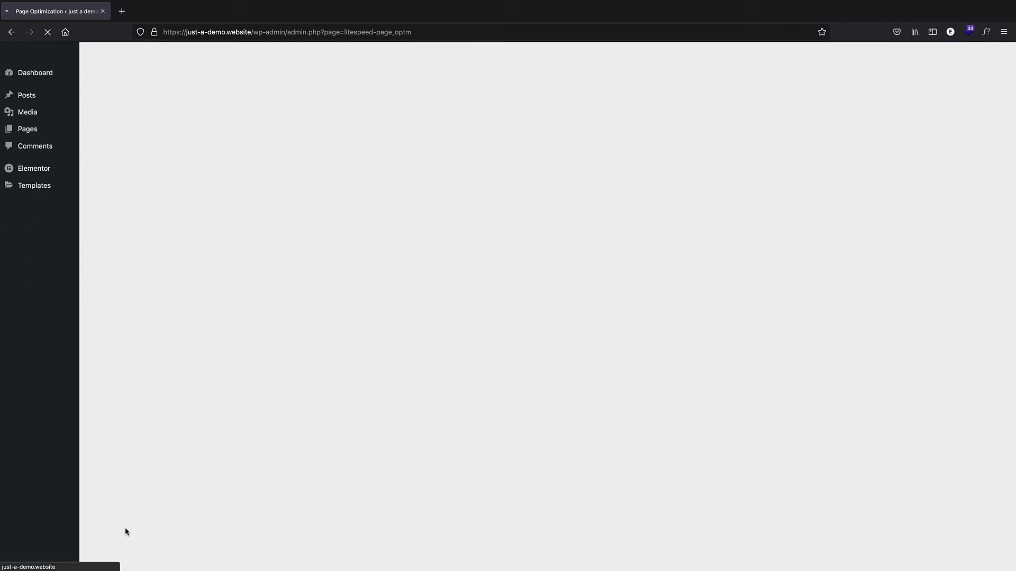
Set Font Display Optimization to Swap and save the CSS settings.
scroll(211, 472, down, 15)
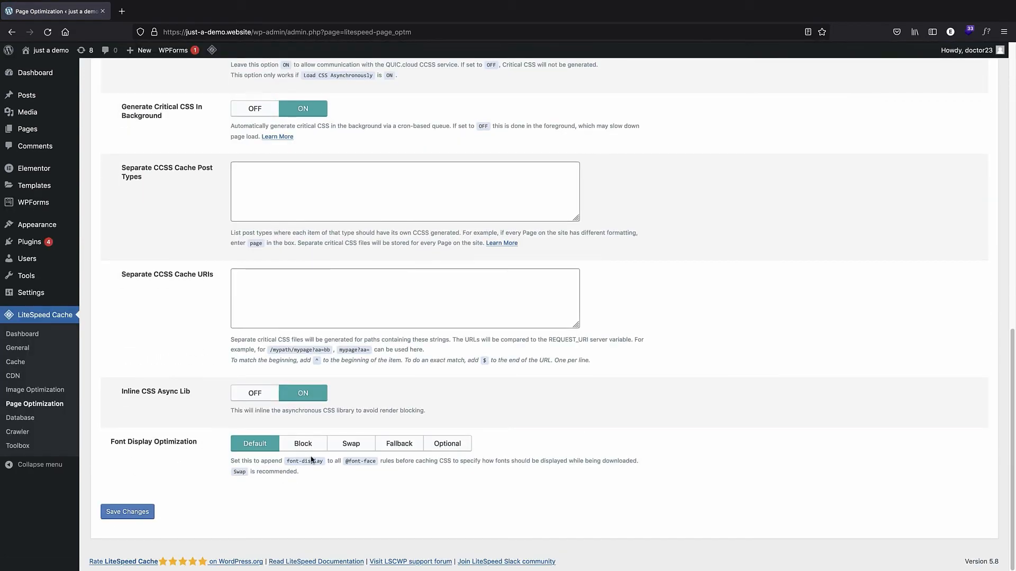
click(344, 449)
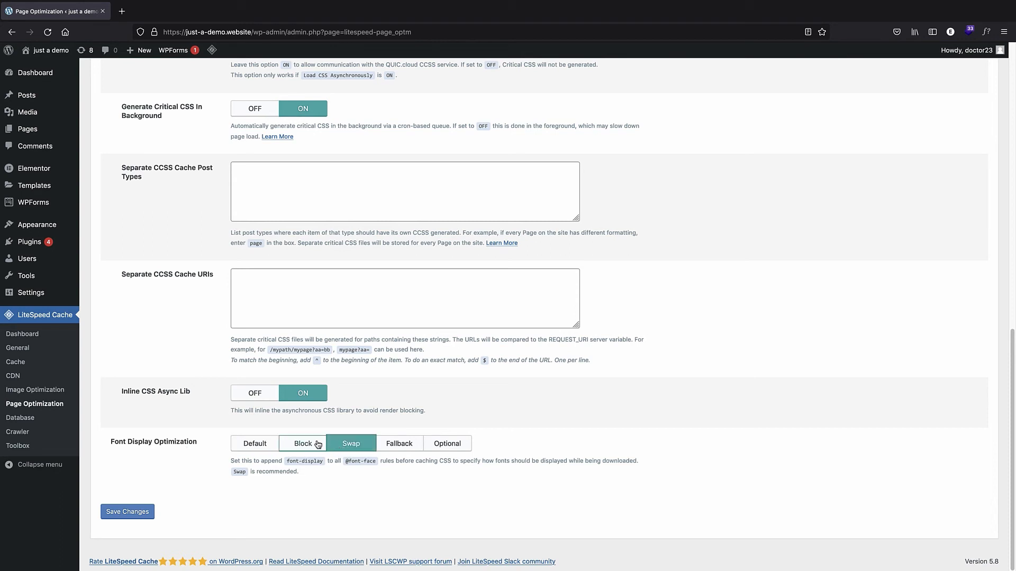
click(130, 513)
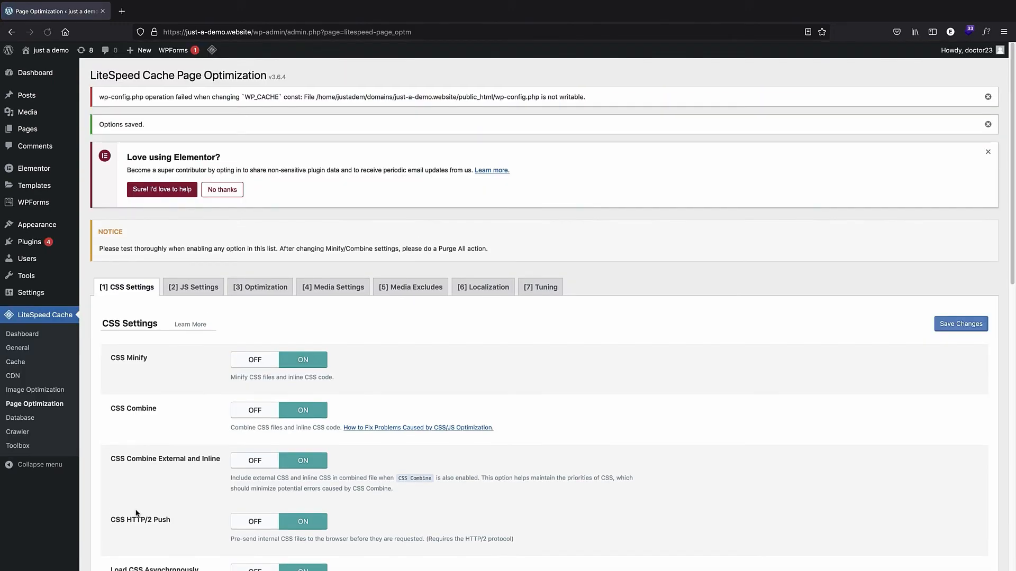
Open the Page Optimization JS settings and turn JS Minify and JS Combine on.
click(191, 292)
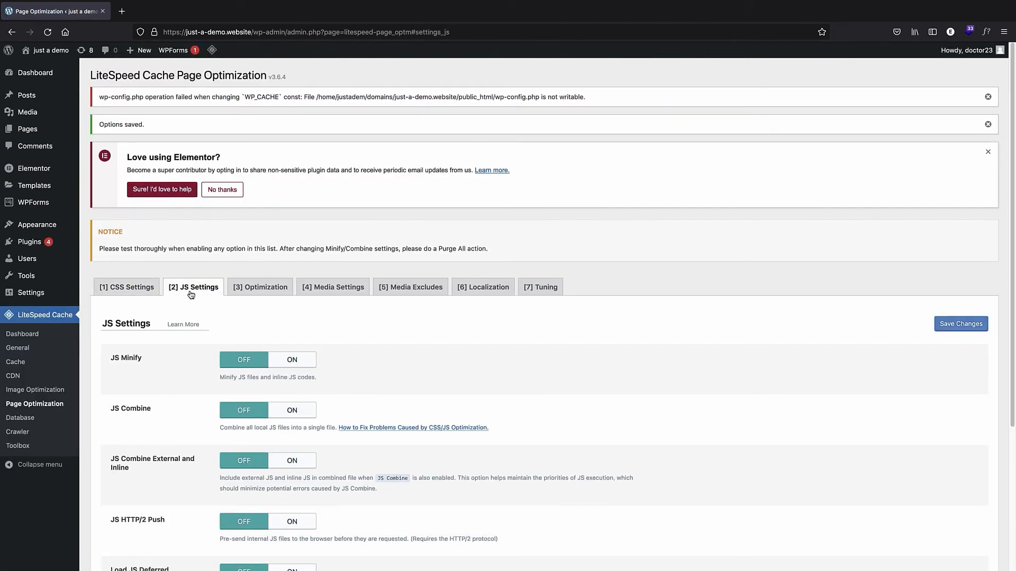
scroll(177, 313, down, 2)
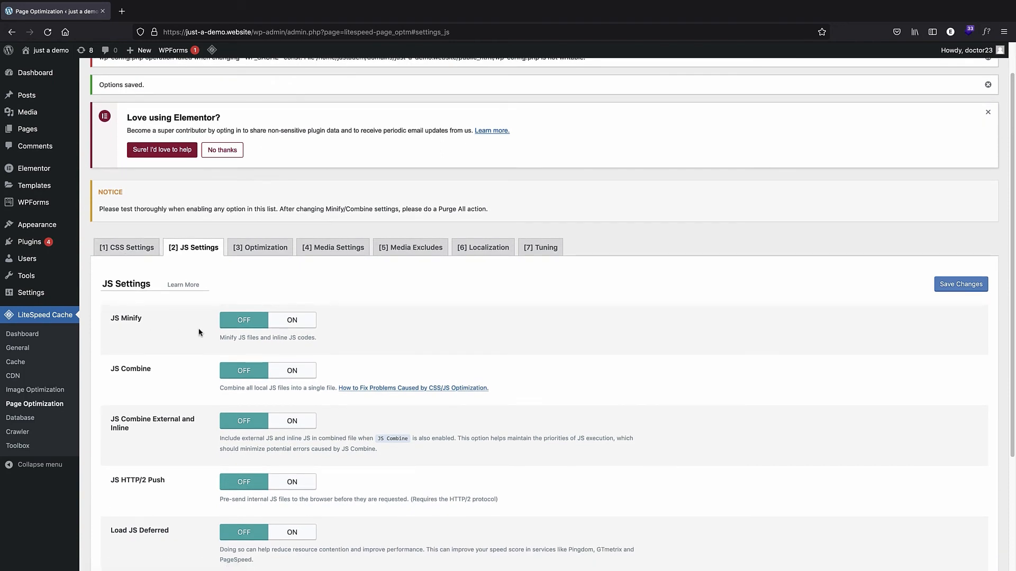
click(289, 321)
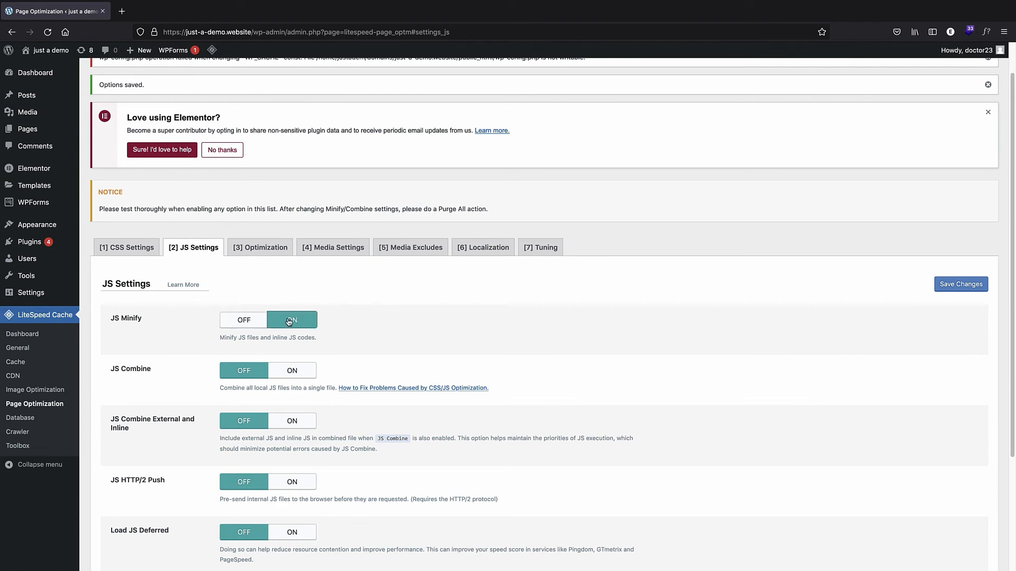
scroll(146, 349, down, 2)
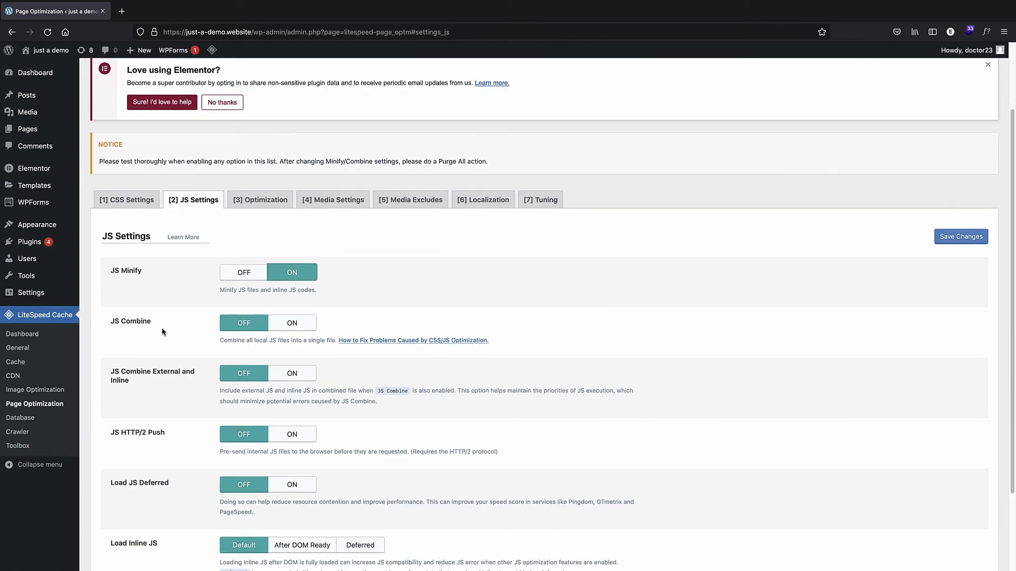
click(293, 322)
Turn JS Combine External and Inline and JS HTTP/2 Push on.
scroll(159, 373, down, 3)
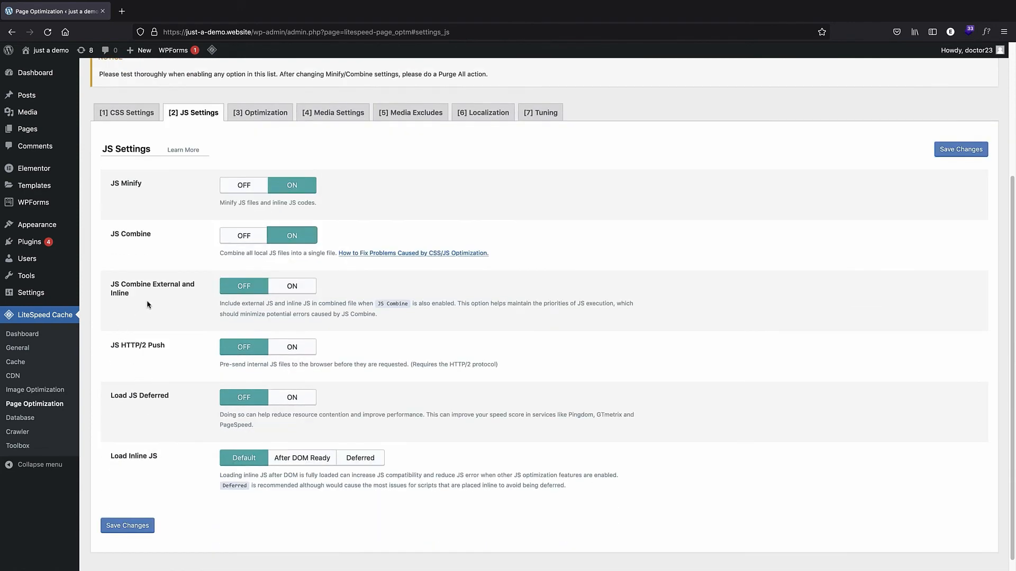
click(295, 287)
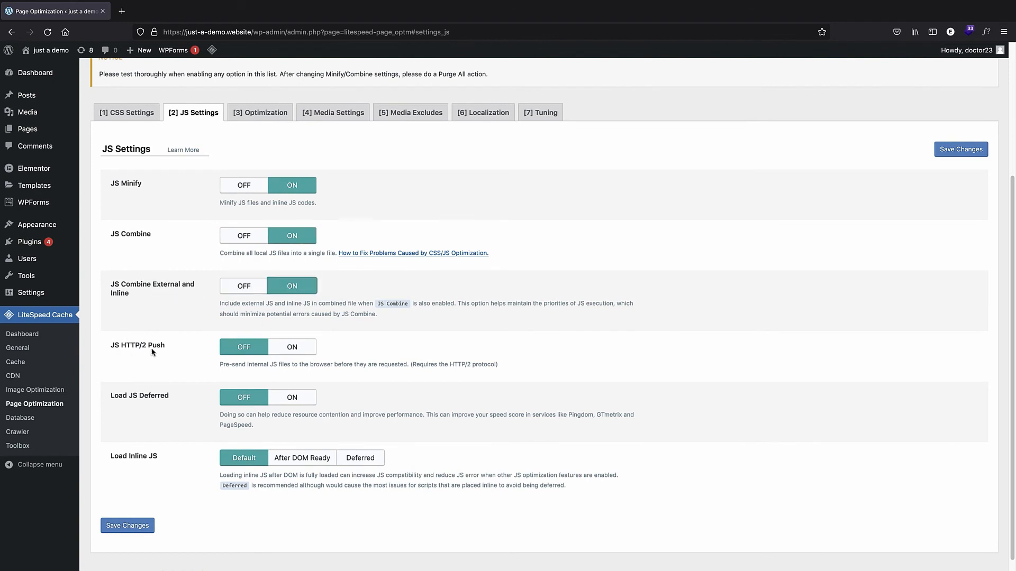
click(294, 349)
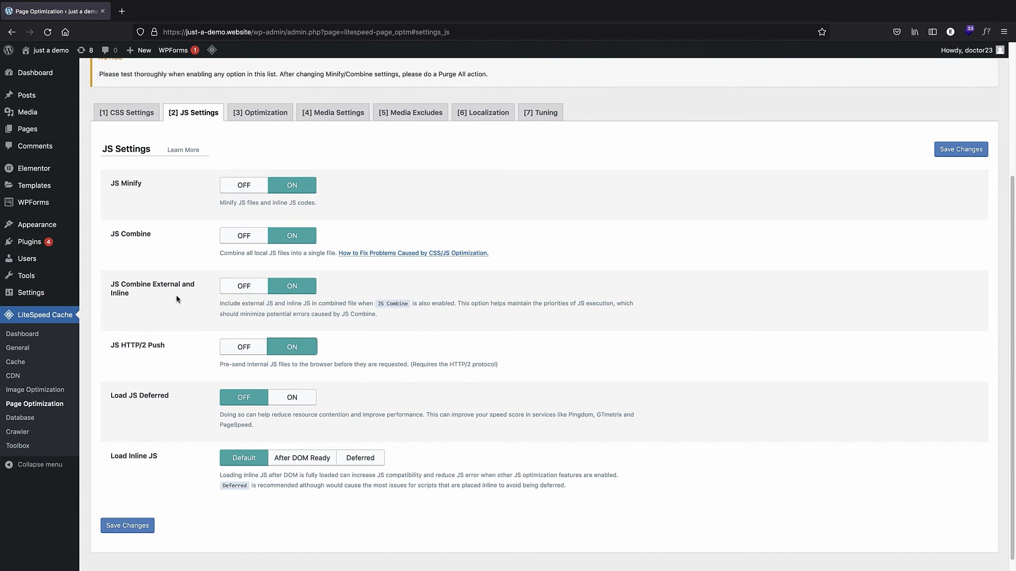
Turn Load JS Deferred on, set Load Inline JS to Deferred and save the JS settings.
scroll(175, 299, down, 1)
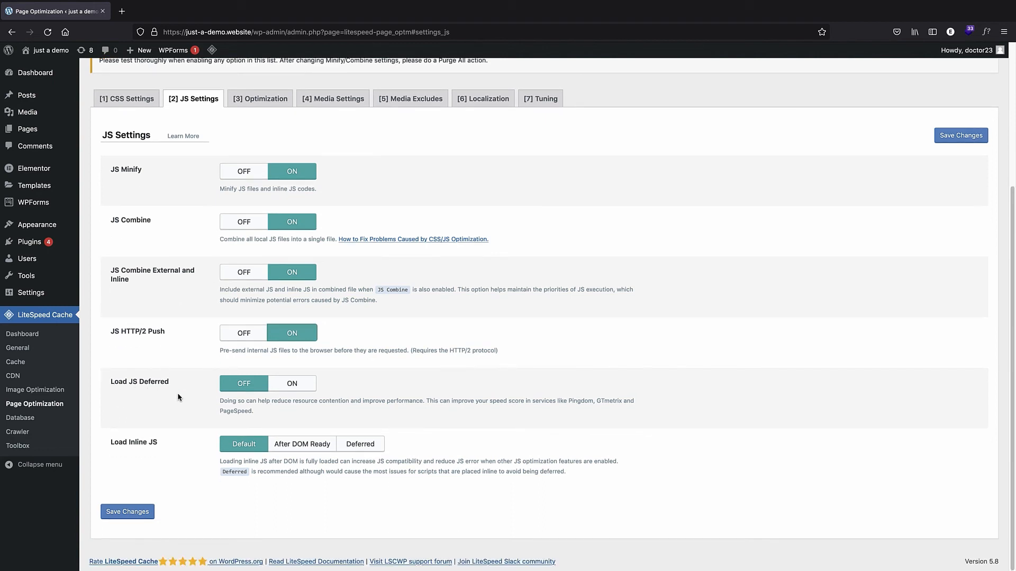
click(300, 392)
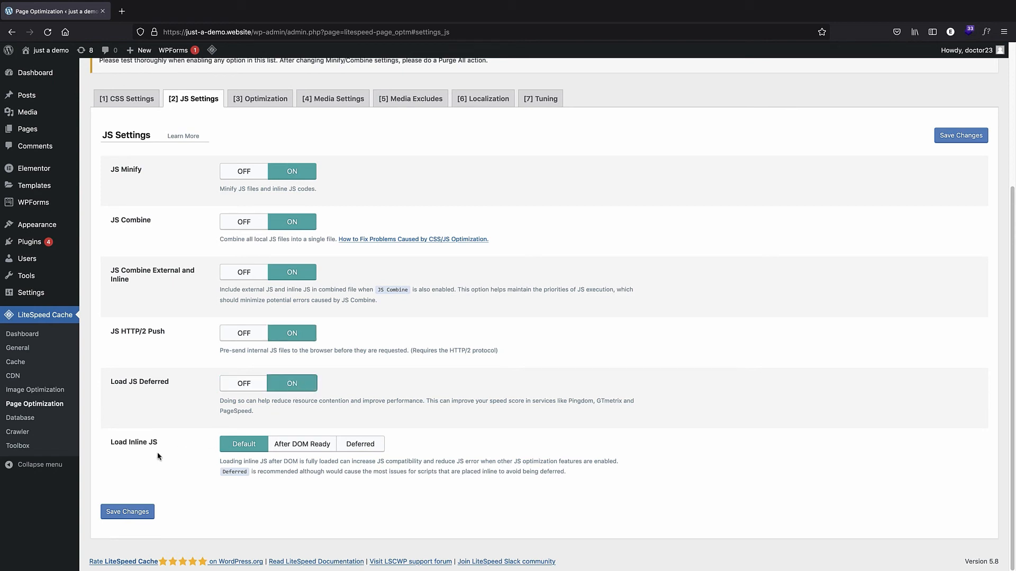
click(359, 445)
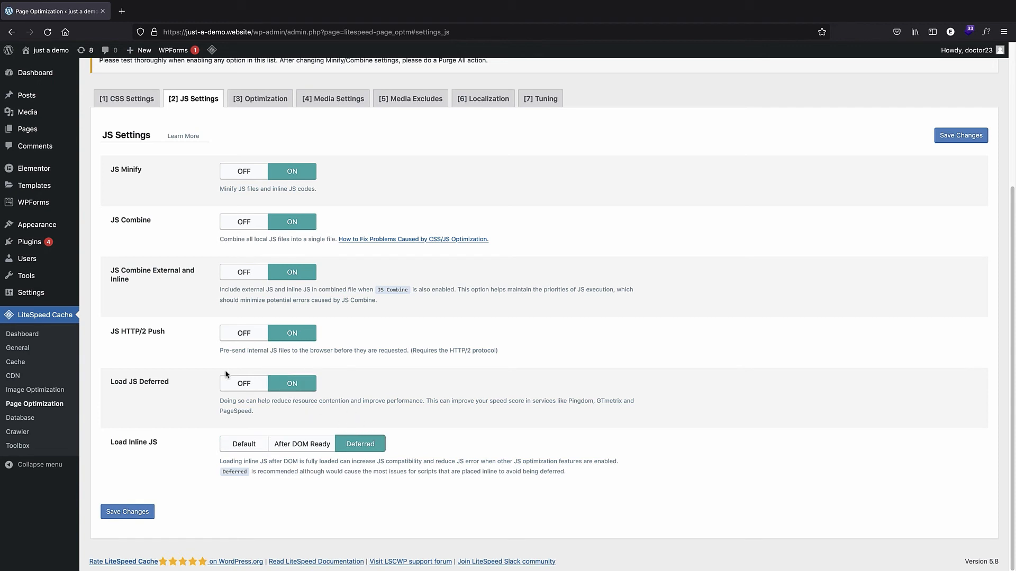
click(127, 517)
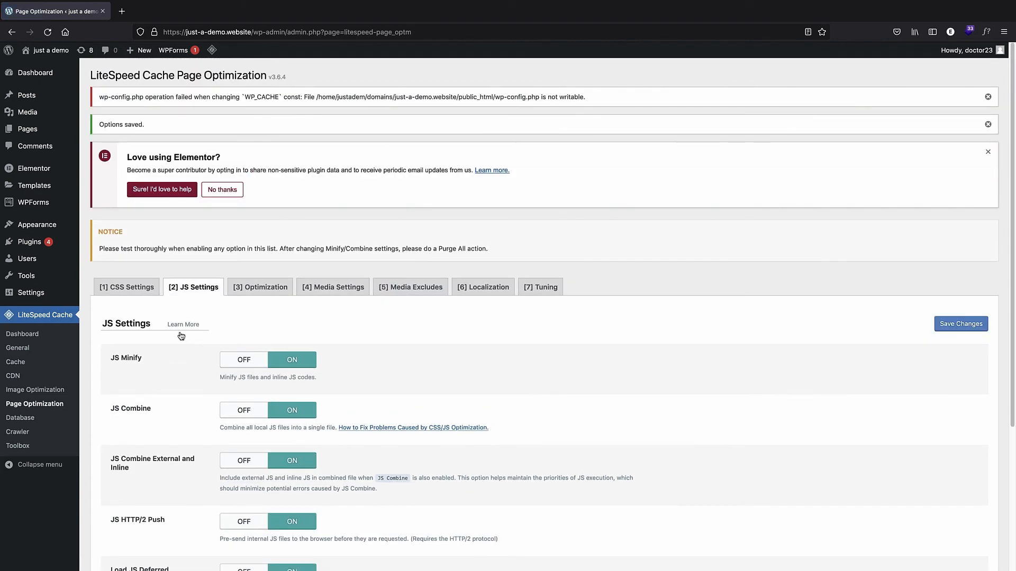
In the Page Optimization settings for general optimization, turn Remove WordPress Emoji on and save the changes.
click(254, 288)
scroll(264, 290, down, 1)
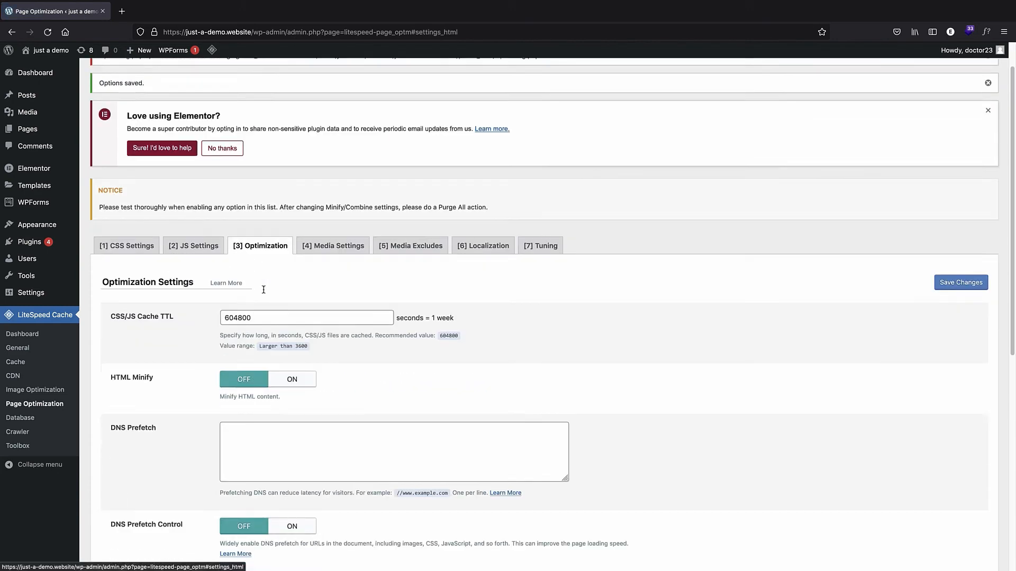
scroll(264, 290, down, 2)
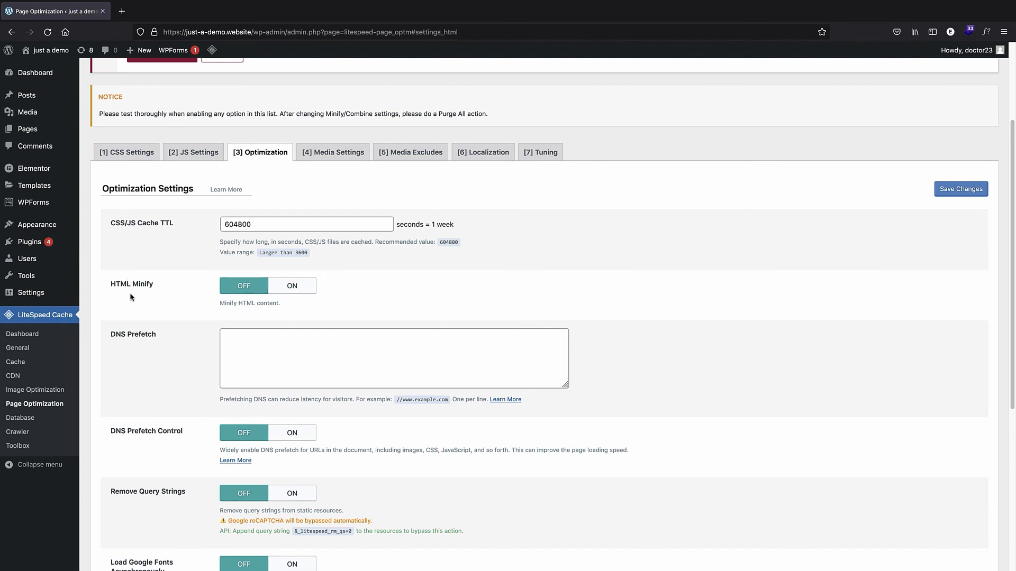
scroll(190, 290, down, 5)
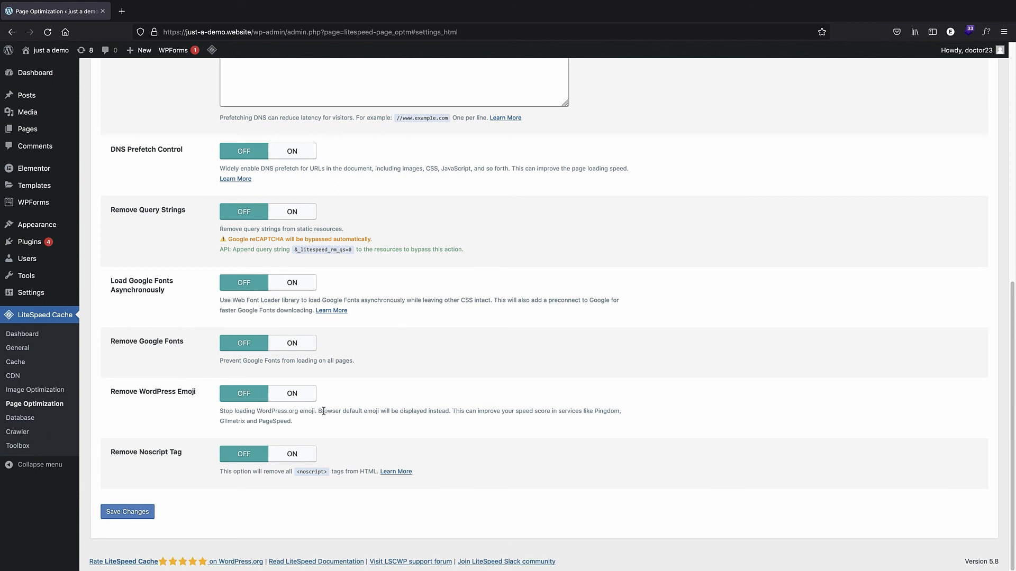
drag(328, 411, 378, 413)
click(278, 401)
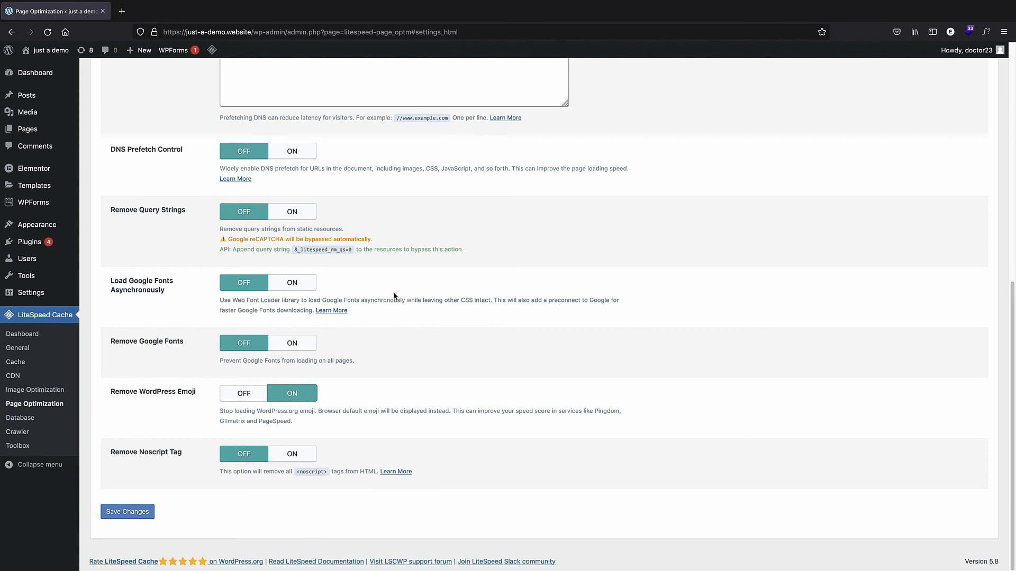
click(121, 513)
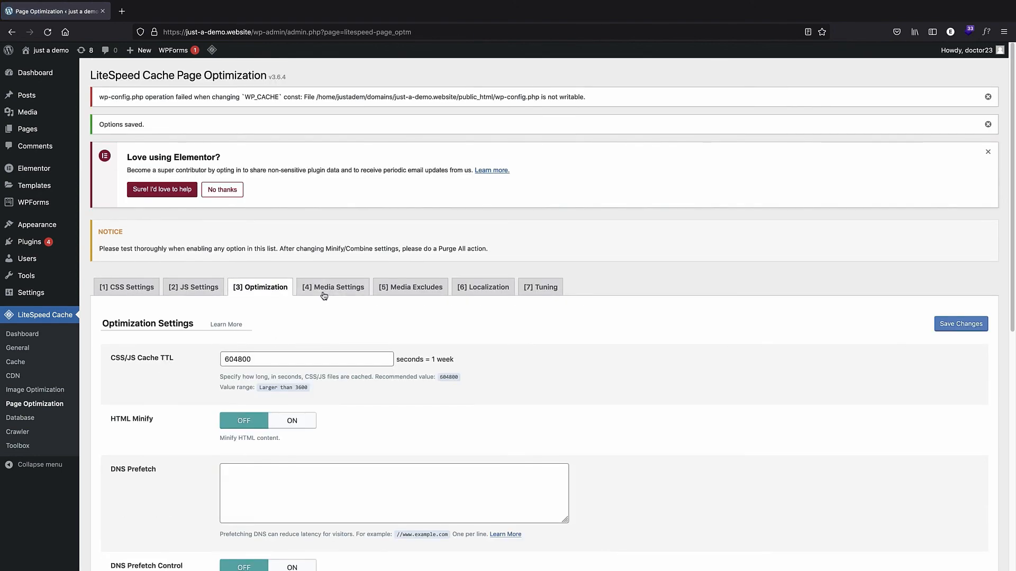
Open the Page Optimization media settings and turn Lazy Load Images and Responsive Placeholder on.
click(325, 292)
scroll(327, 299, down, 1)
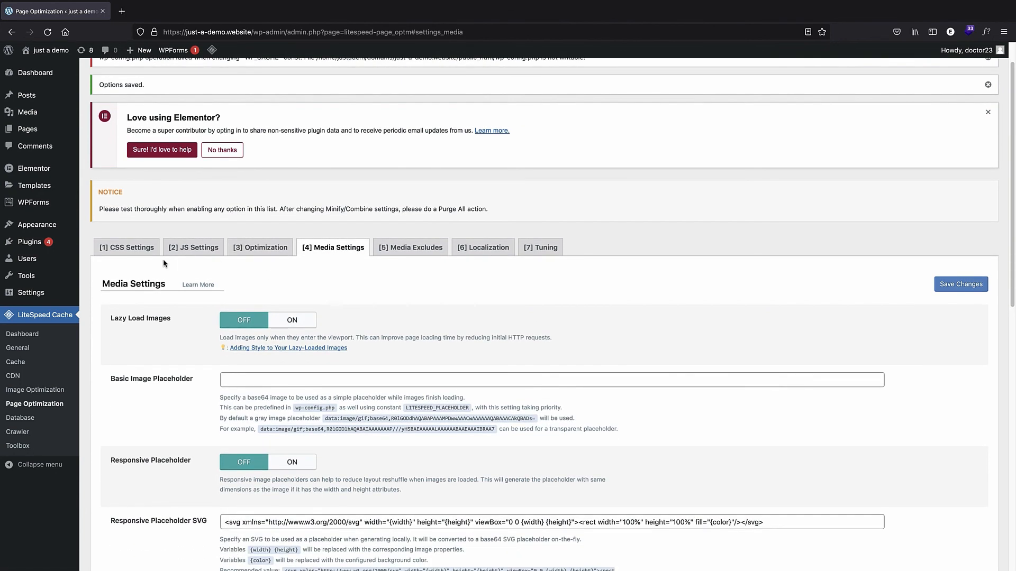
click(291, 322)
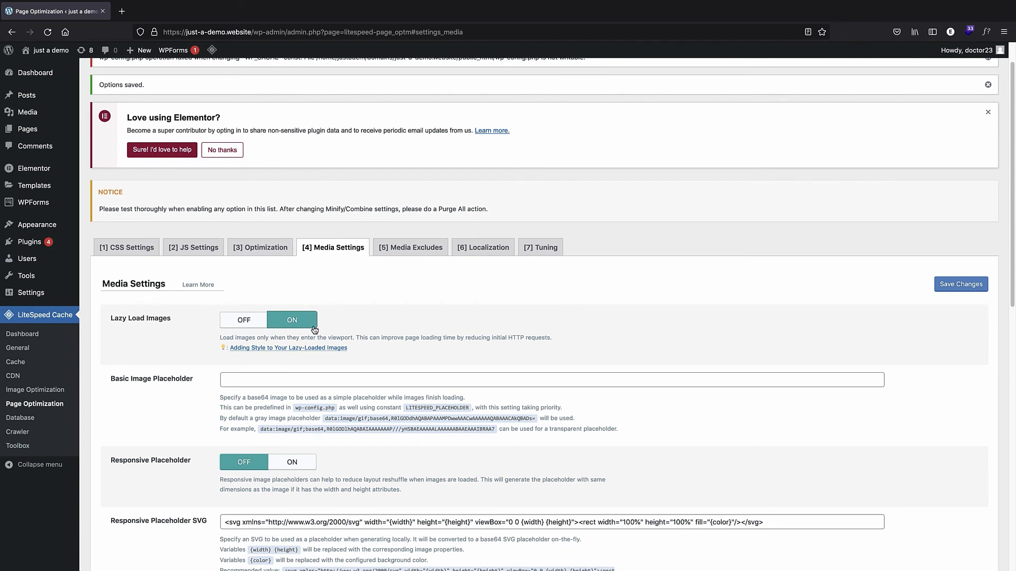
scroll(311, 329, down, 3)
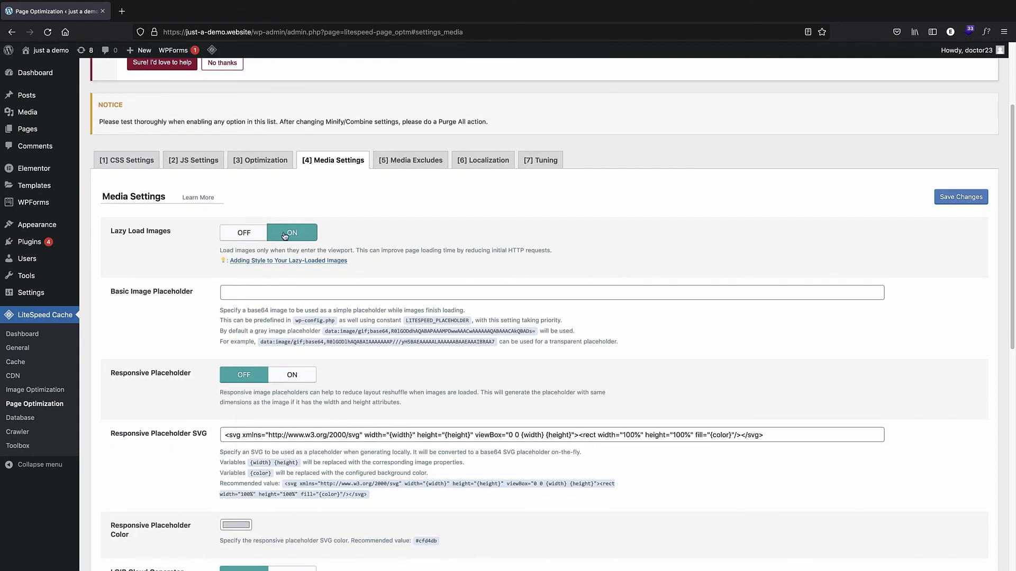
scroll(275, 230, down, 6)
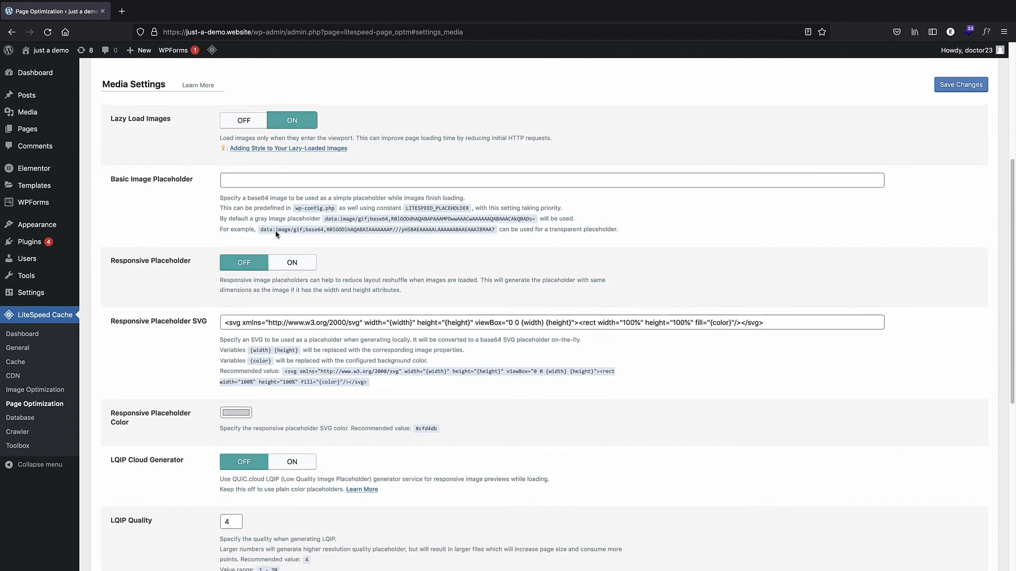
scroll(265, 232, up, 5)
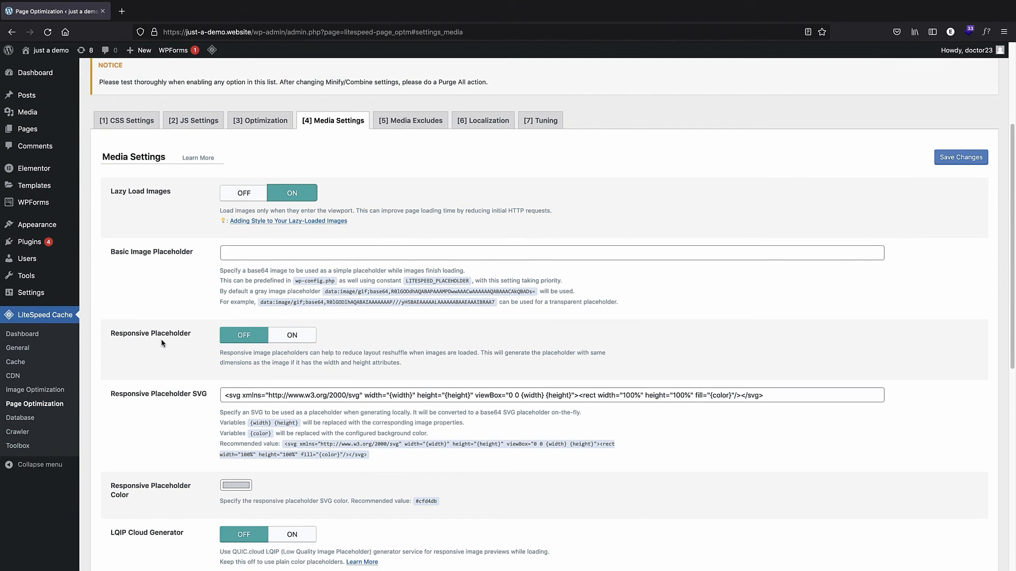
click(277, 338)
Set Lazy Load Iframes to off and save the media settings.
scroll(277, 343, down, 5)
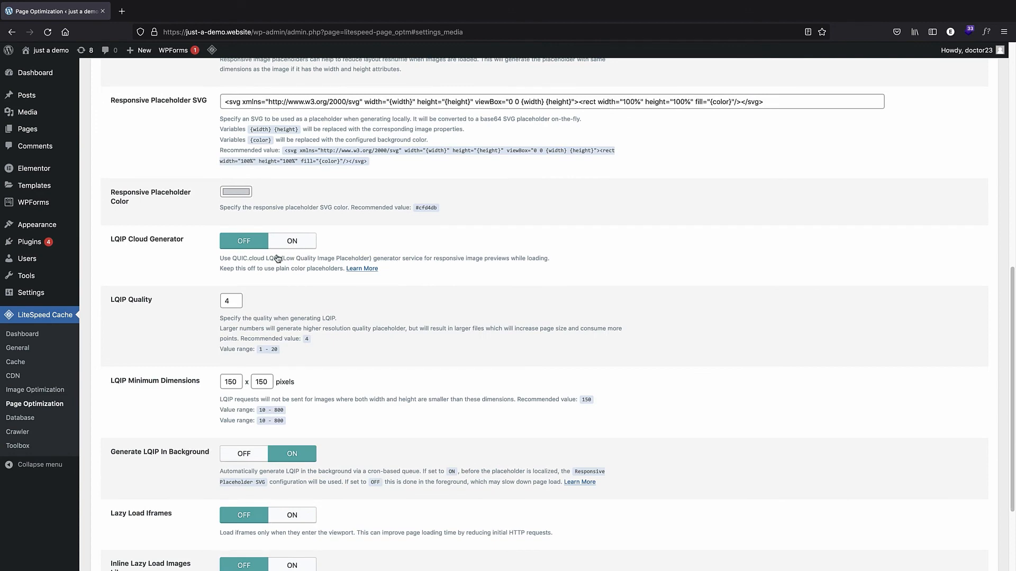
scroll(277, 258, down, 2)
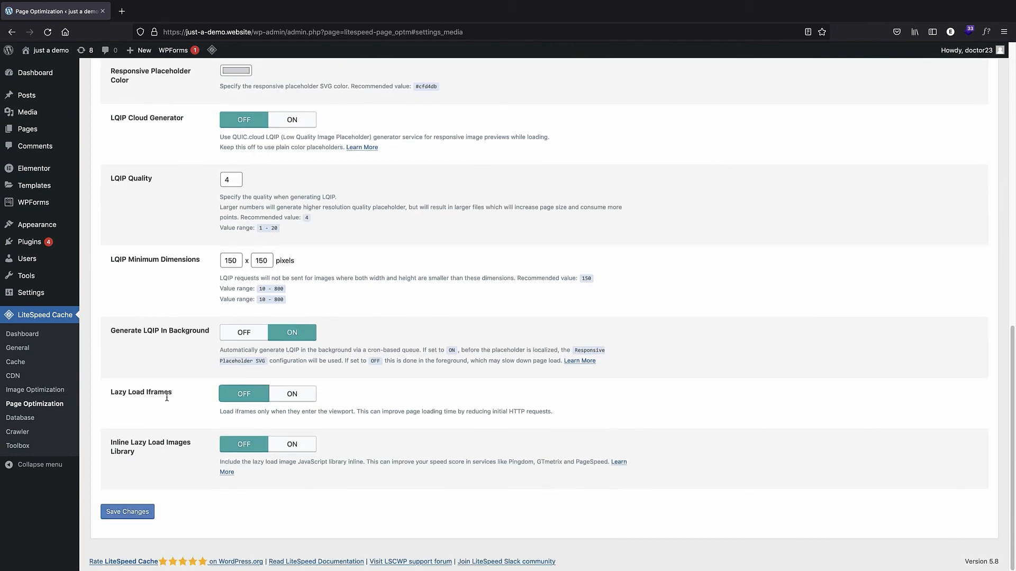
click(257, 398)
click(131, 511)
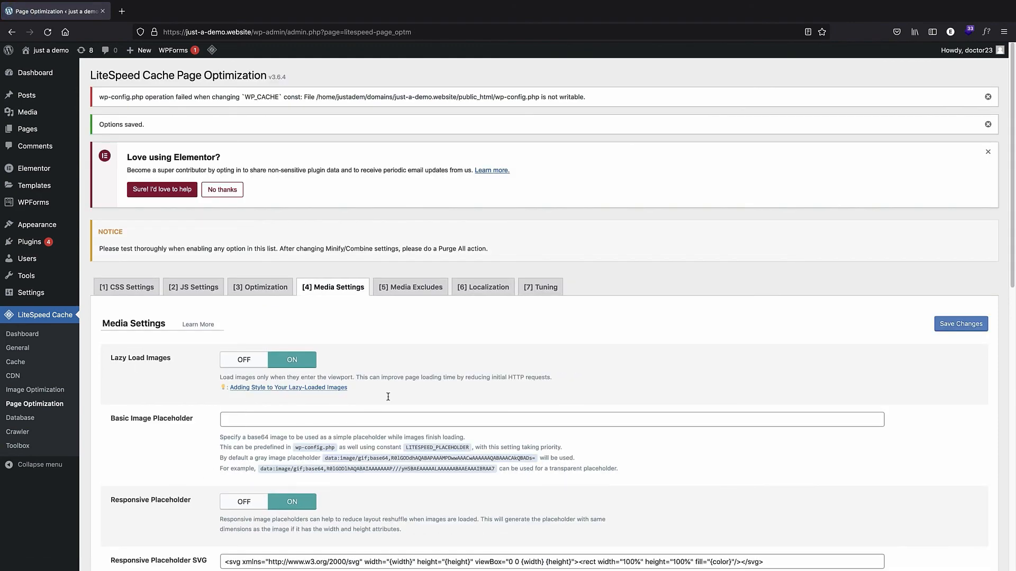
Open the Media Excludes settings and examine the lazy load and LQIP exclusion fields for images, iframes and URIs.
click(404, 290)
scroll(374, 314, down, 4)
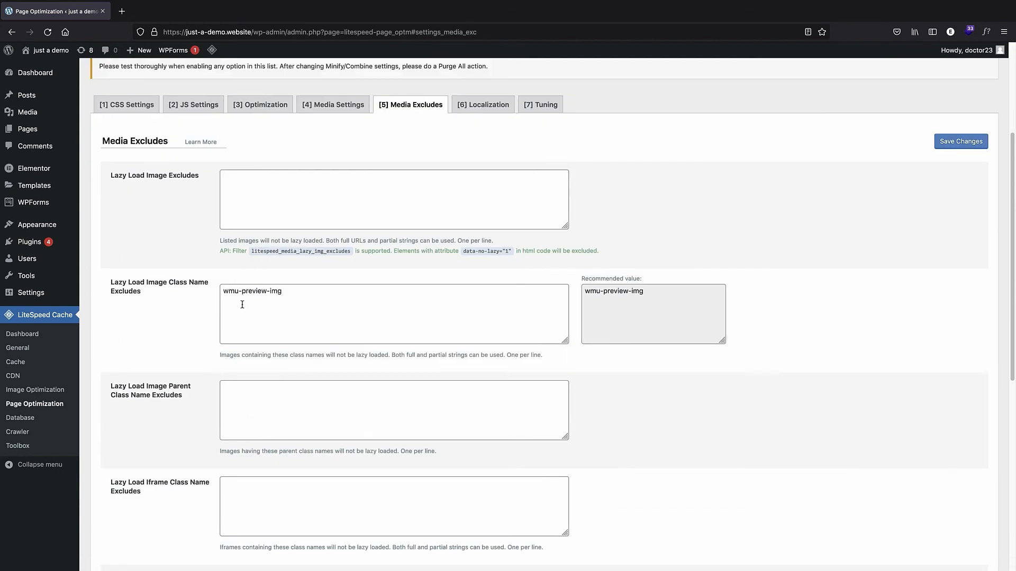
scroll(226, 238, down, 3)
scroll(227, 239, down, 5)
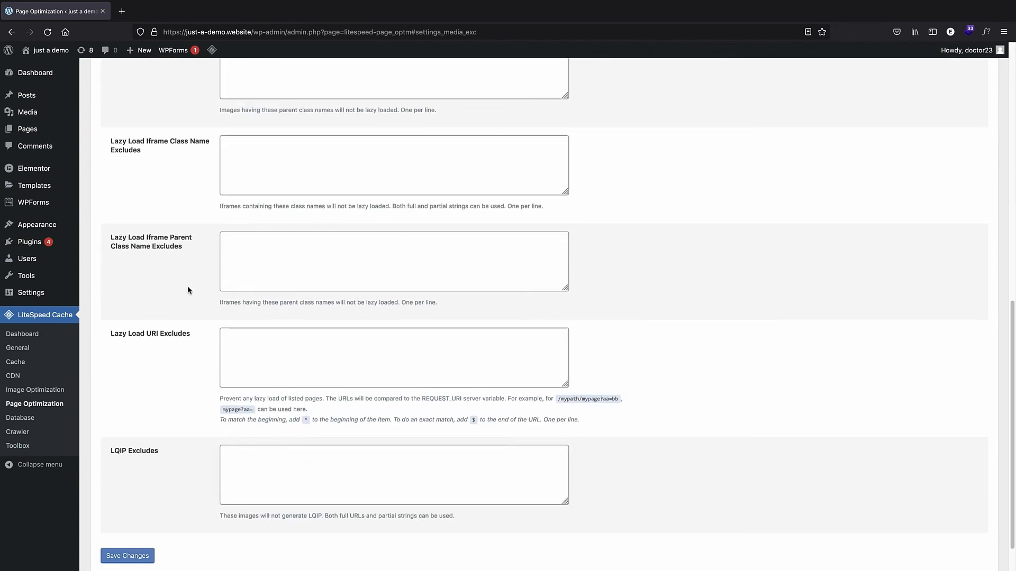
scroll(216, 176, down, 1)
scroll(182, 177, up, 12)
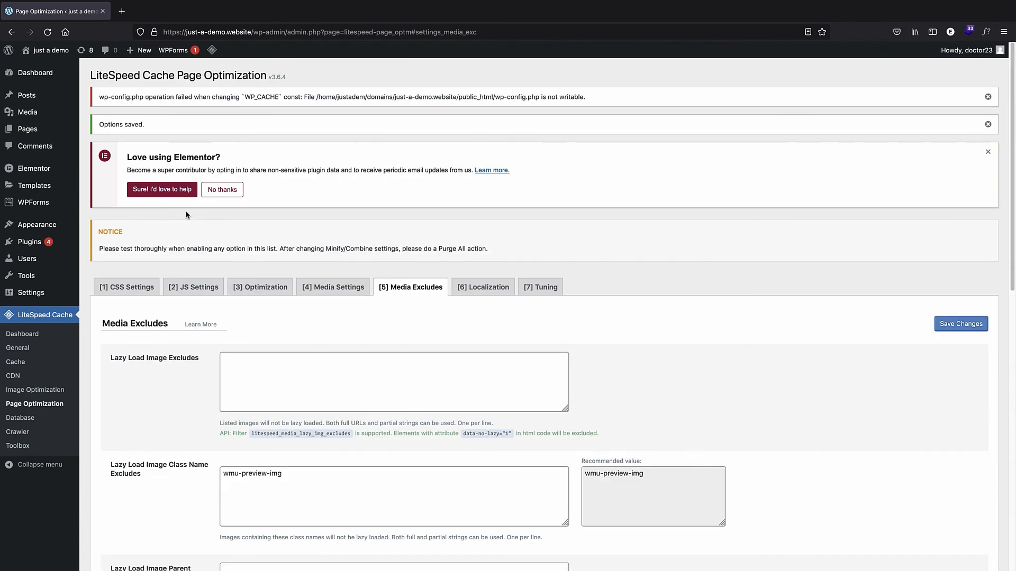
scroll(269, 351, down, 5)
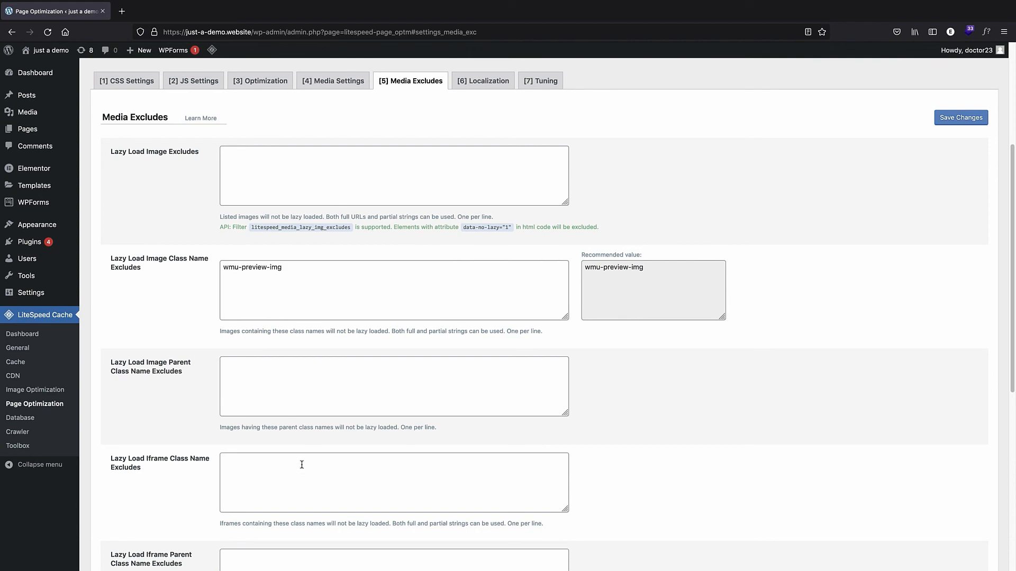
scroll(284, 457, down, 2)
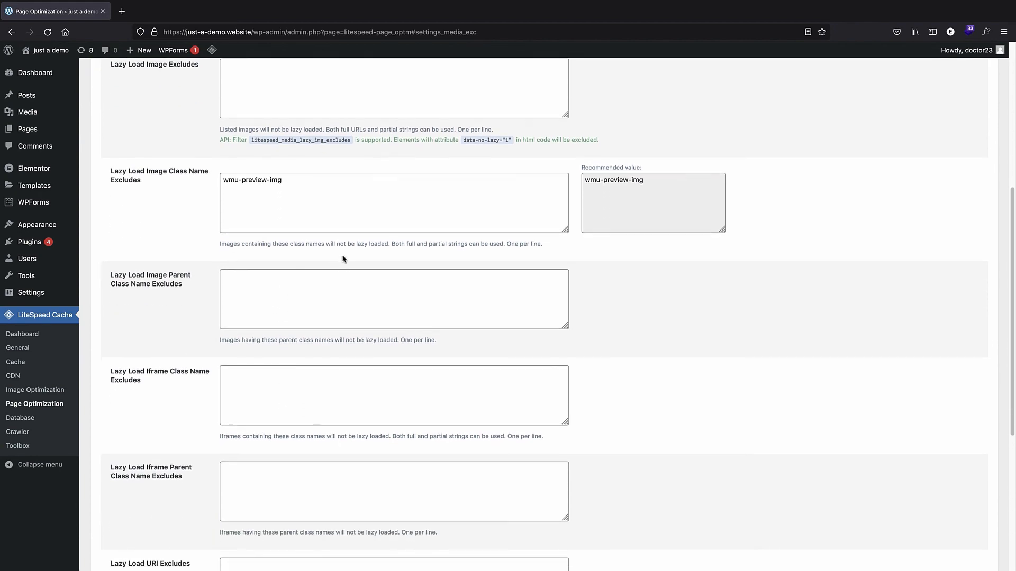
scroll(344, 257, up, 6)
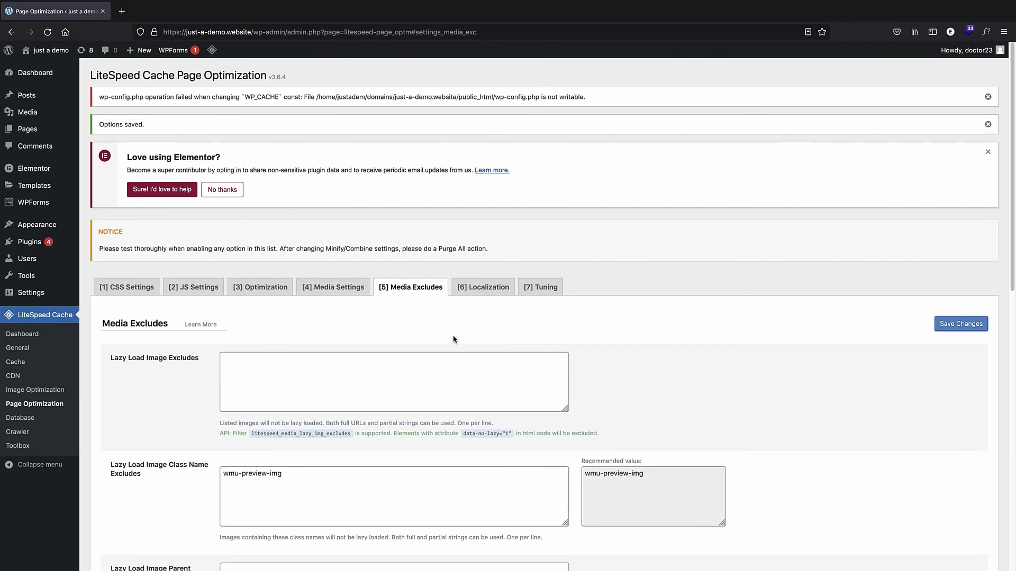
Review the Page Optimization settings for Localization and Tuning, including Gravatar cache, localized resources, CSS and JS excludes and role excludes.
click(461, 290)
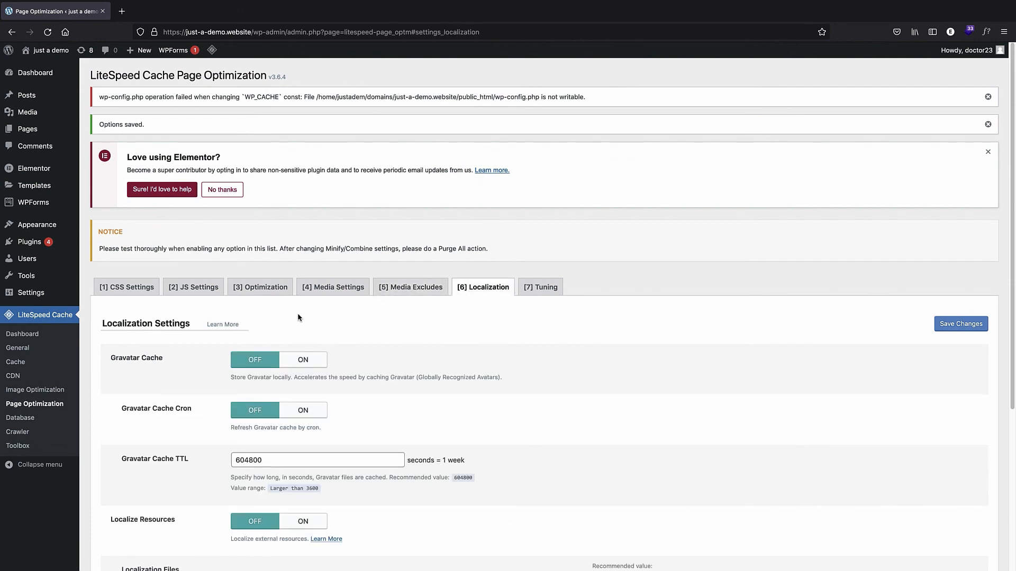
scroll(297, 317, down, 3)
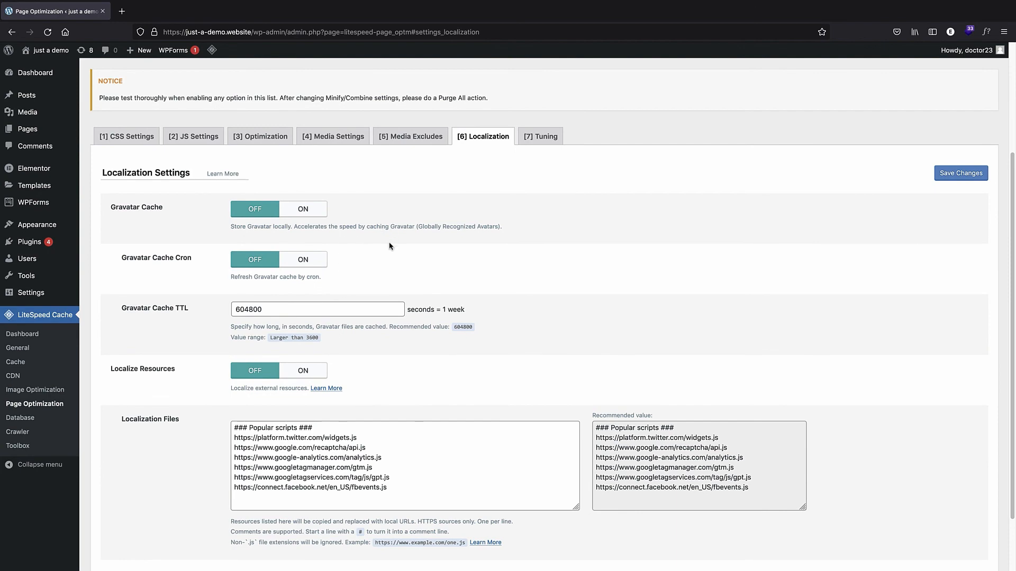
scroll(390, 246, down, 2)
click(540, 66)
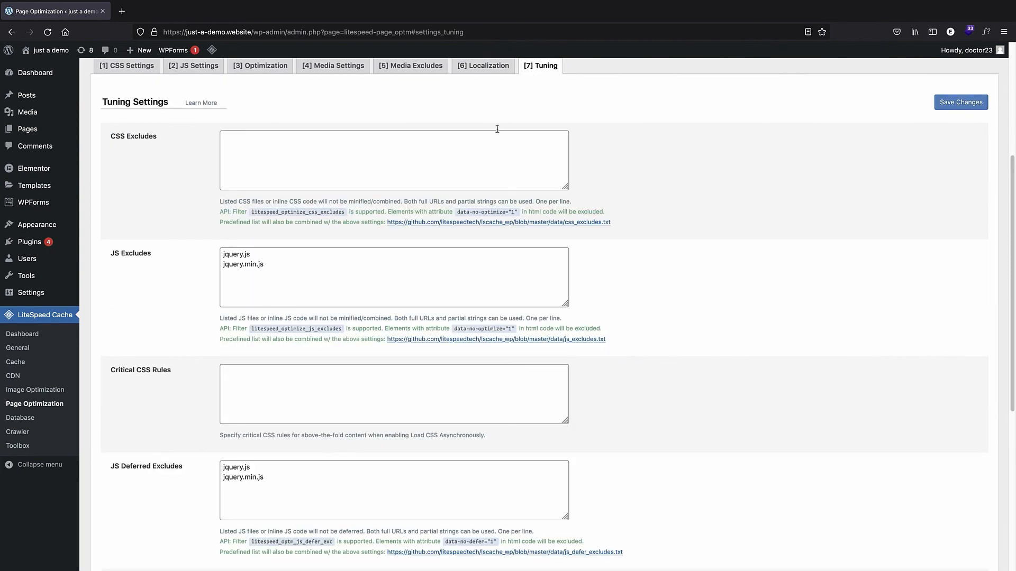
scroll(517, 141, up, 2)
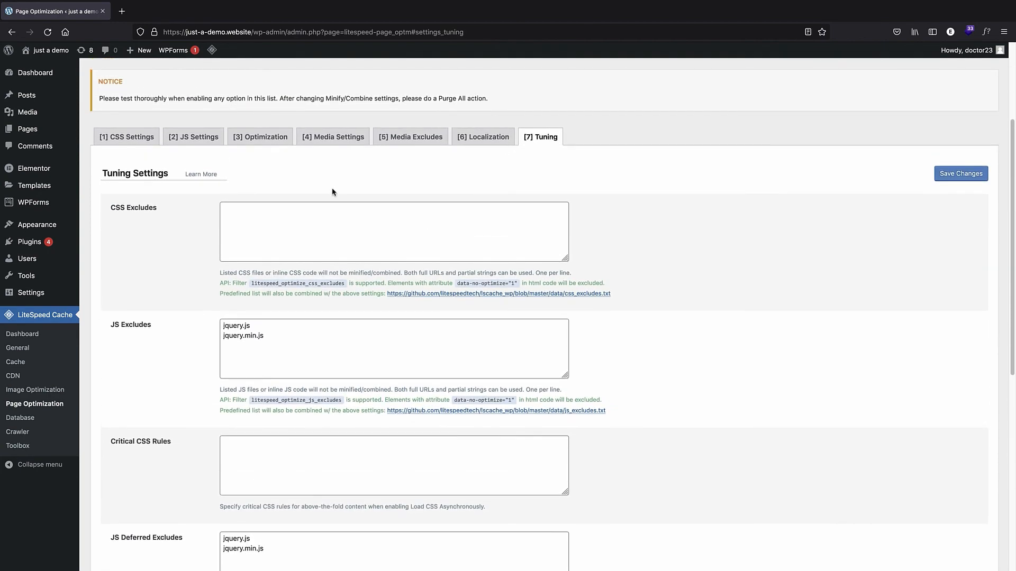
scroll(332, 192, down, 7)
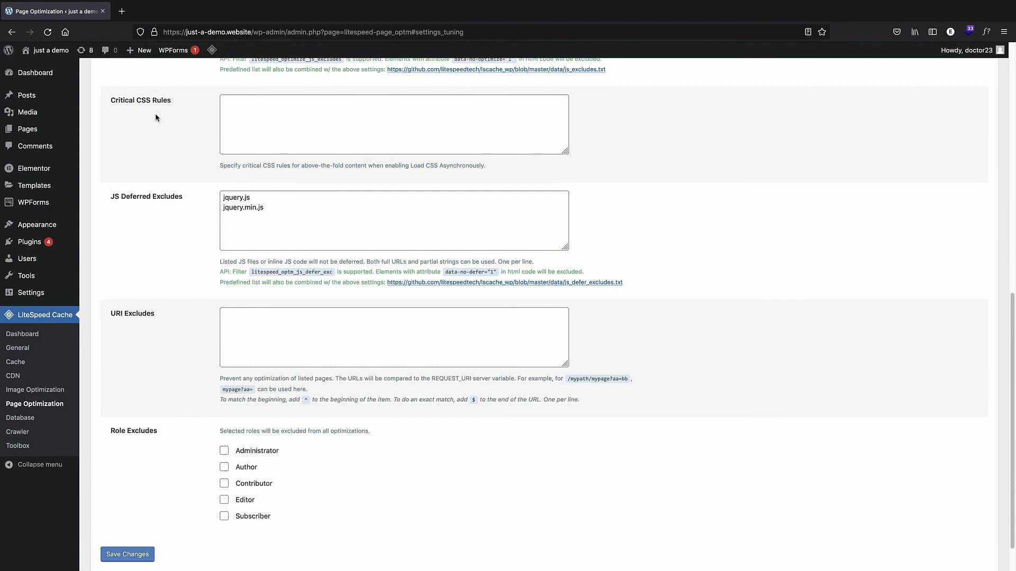
scroll(131, 131, up, 7)
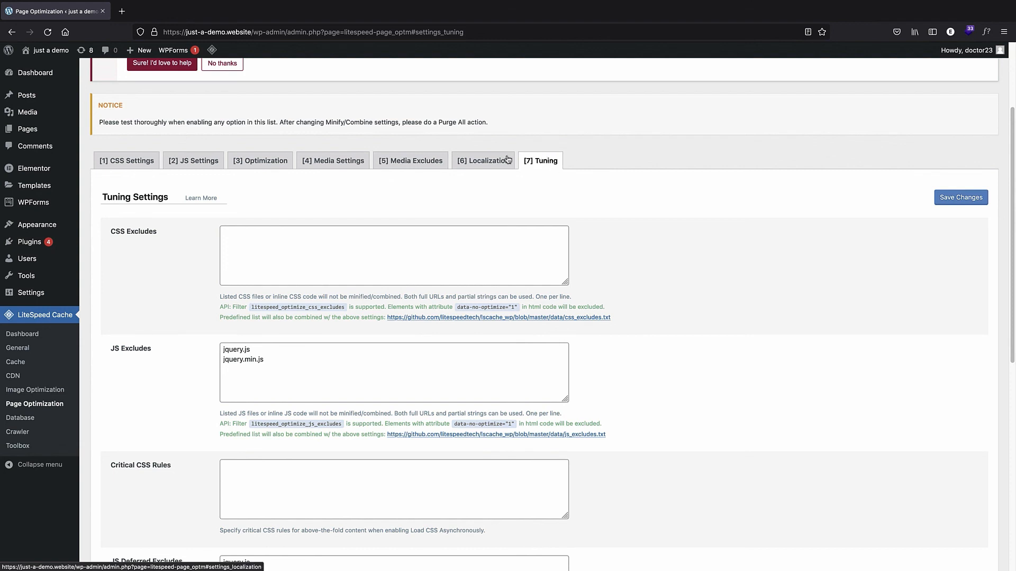
Open the LiteSpeed Cache database optimization page and examine the cleanup options, the table engine converter and the autoload size in the Database Summary.
click(22, 418)
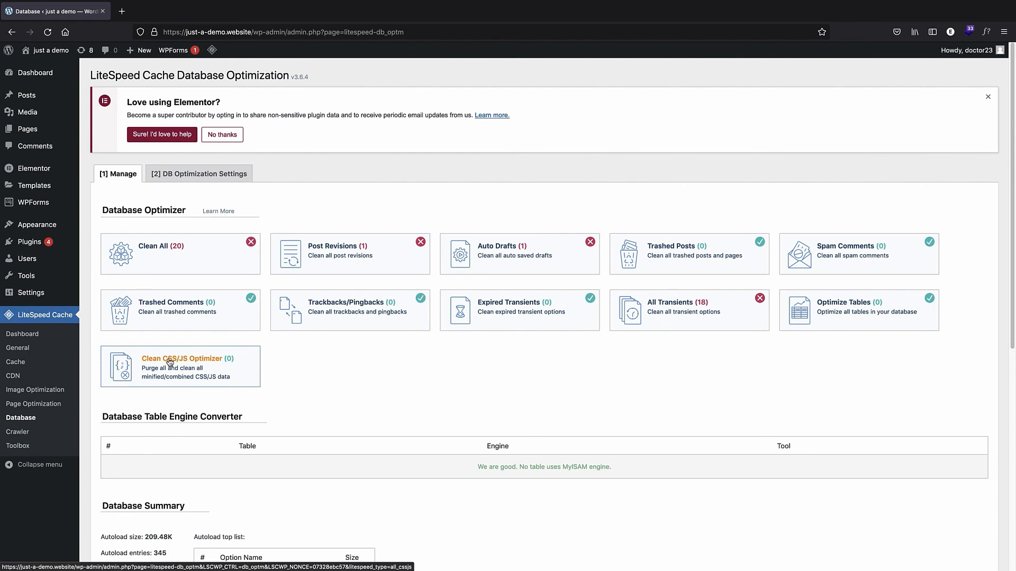
scroll(450, 150, down, 1)
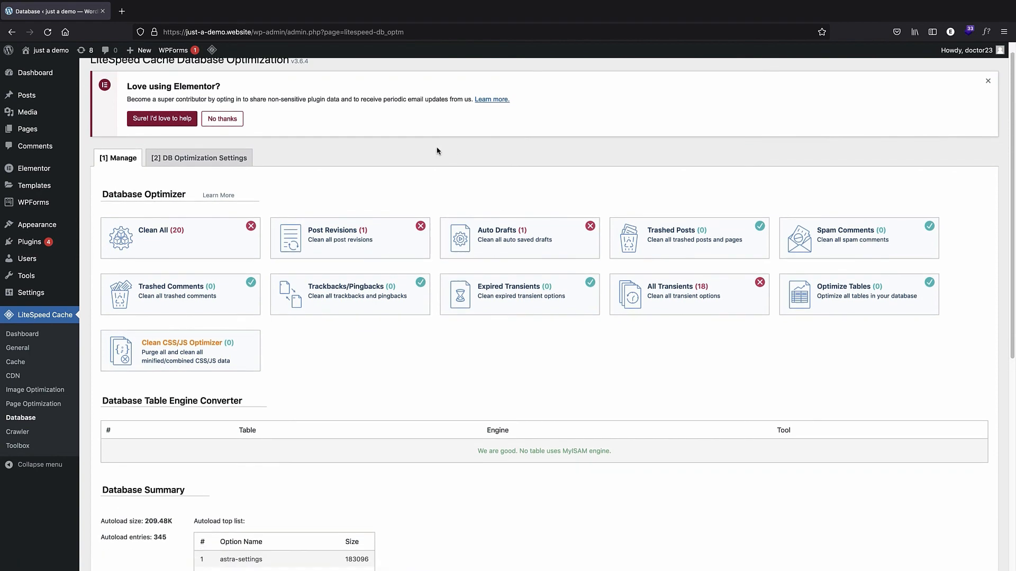
scroll(336, 209, down, 5)
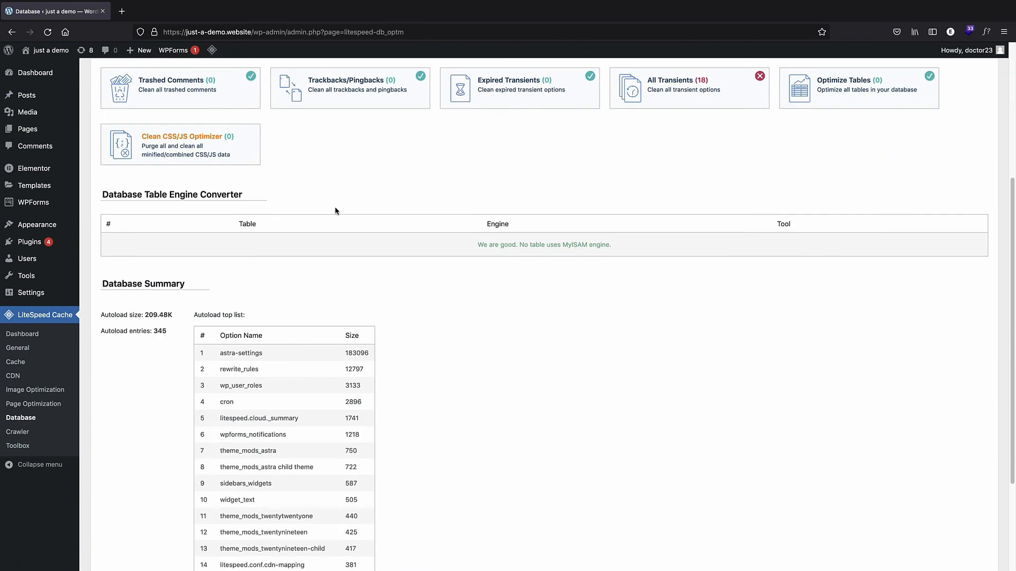
scroll(246, 259, down, 3)
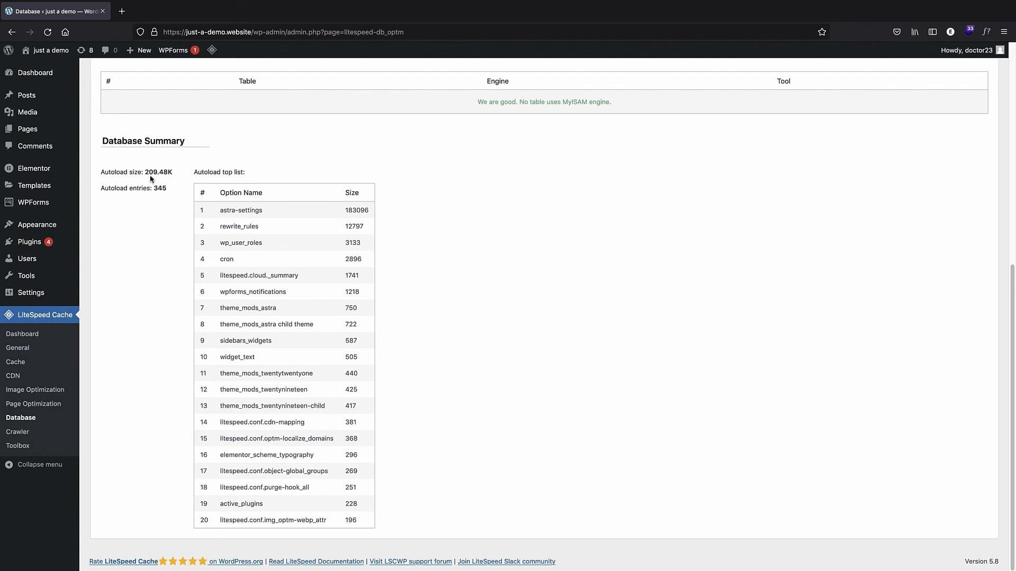
drag(144, 172, 177, 174)
click(165, 181)
drag(145, 172, 168, 179)
click(181, 178)
scroll(342, 394, up, 6)
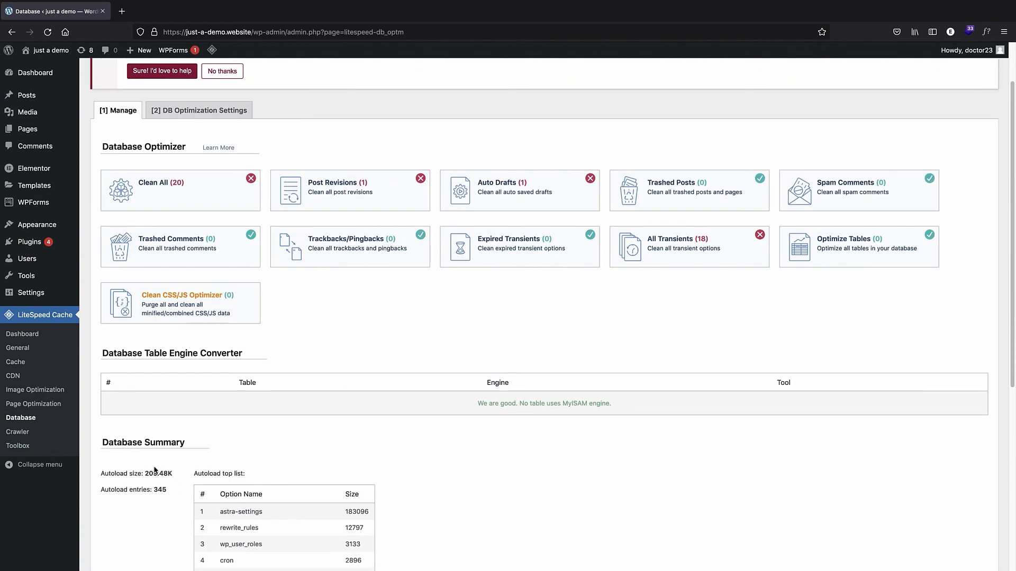
scroll(155, 470, down, 1)
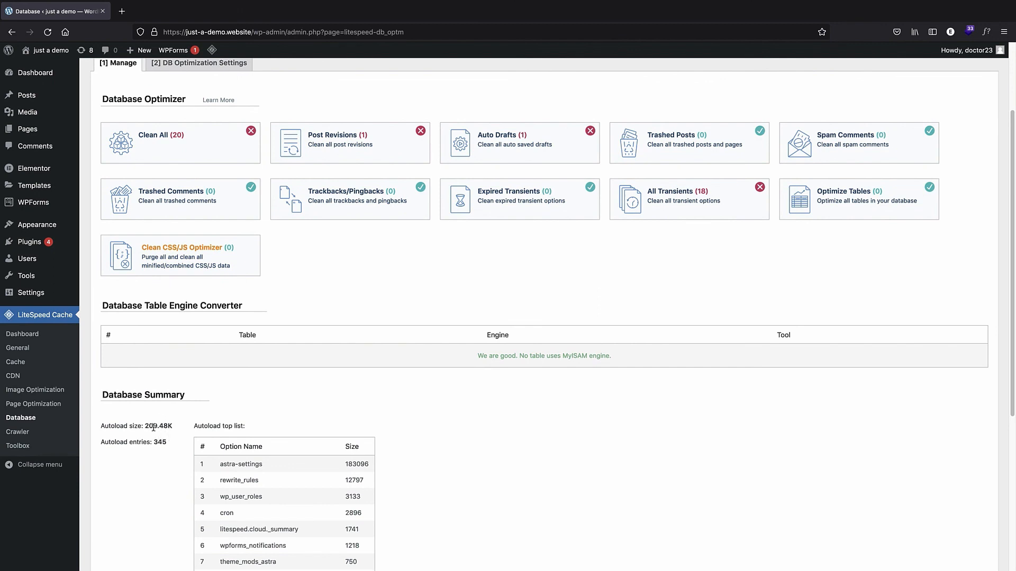
scroll(244, 325, down, 1)
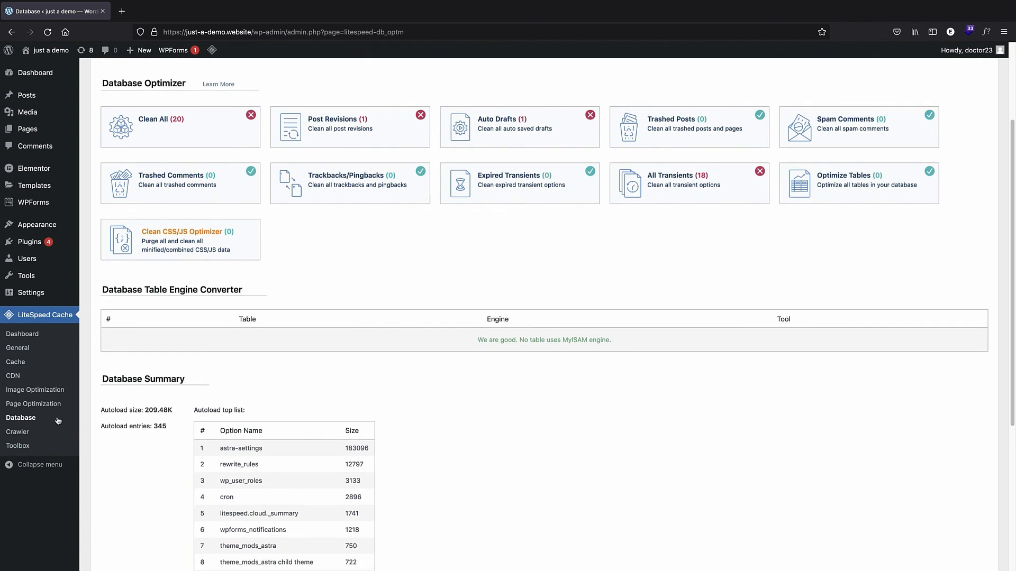
Open the LiteSpeed Cache Crawler page and review its Map, Blacklist, General, Simulation and Sitemap settings.
click(24, 434)
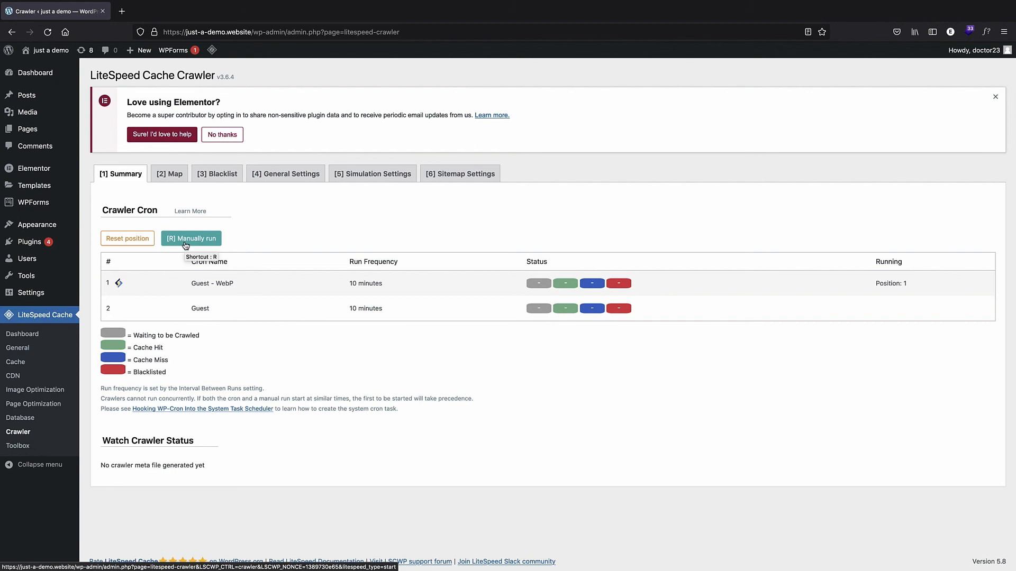
click(170, 175)
click(221, 175)
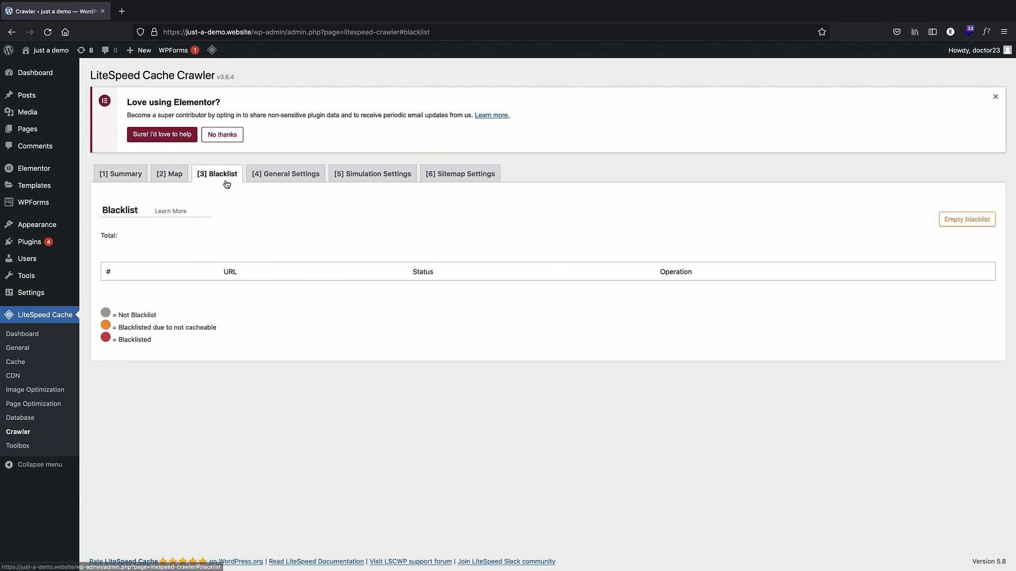
click(262, 176)
scroll(434, 236, down, 4)
scroll(431, 244, up, 3)
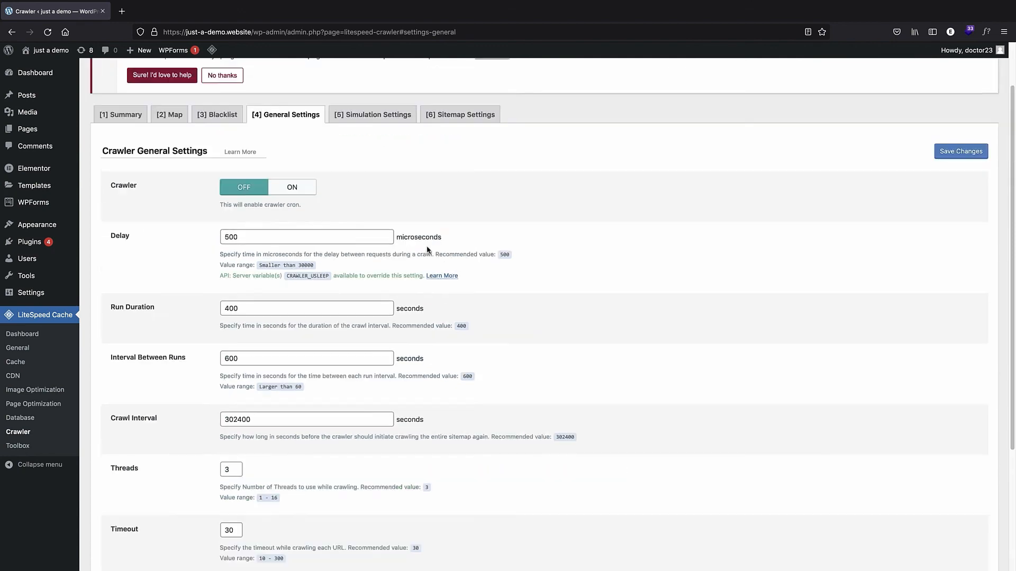
scroll(423, 244, up, 2)
click(374, 174)
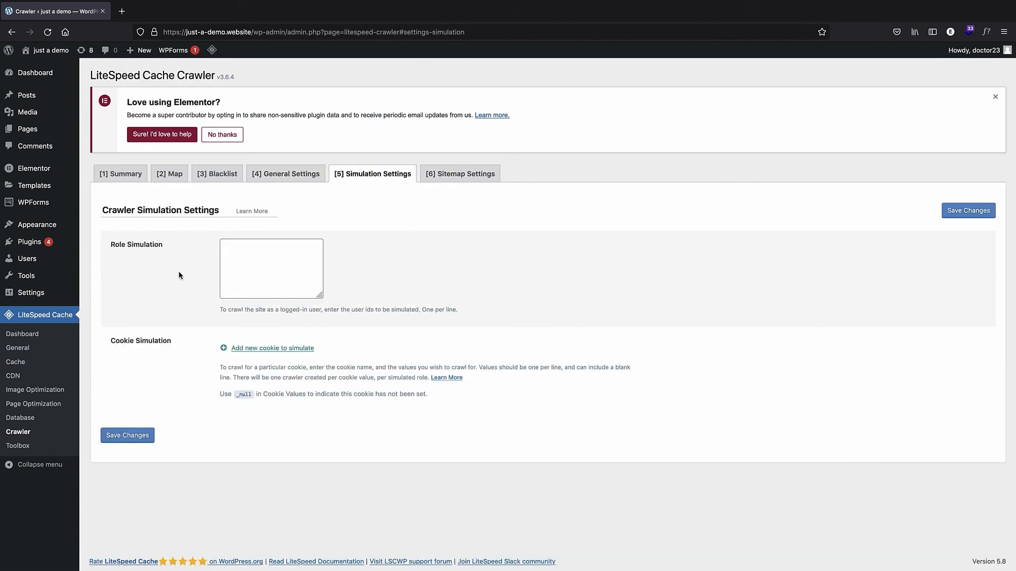
click(445, 178)
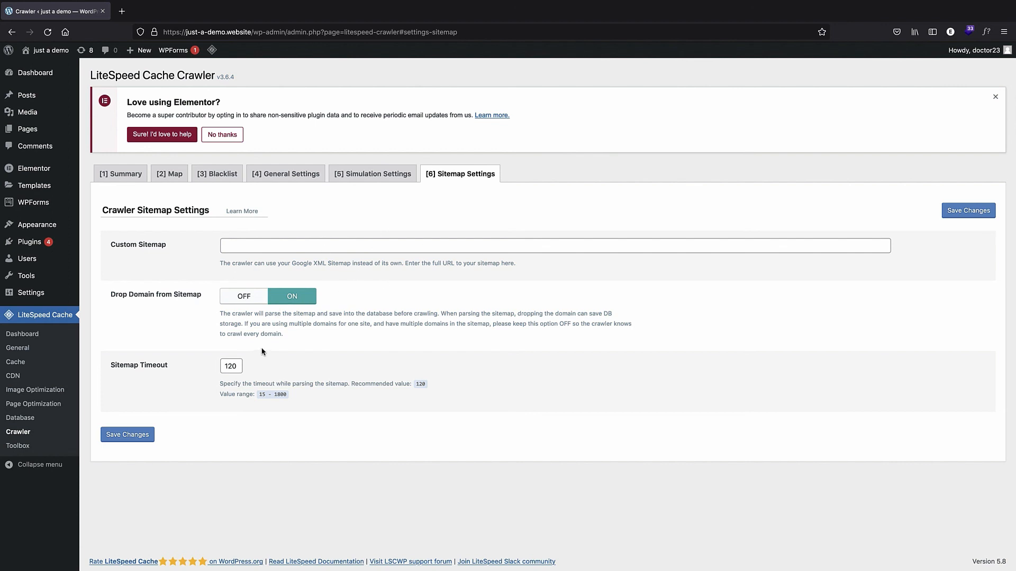
Open the LiteSpeed Cache Toolbox and review the cache purge options and the settings import, export and reset options.
click(42, 447)
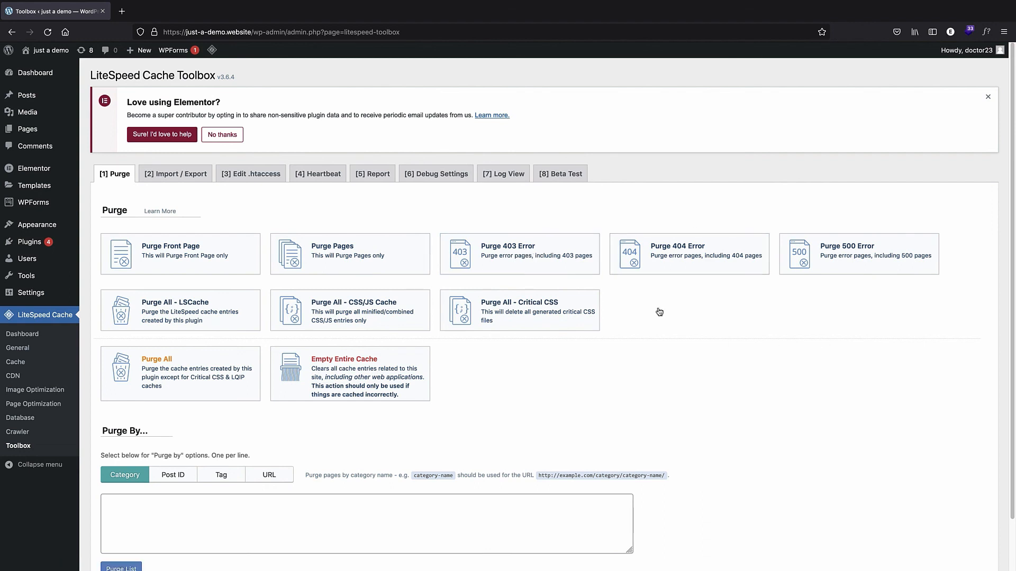
scroll(187, 200, down, 1)
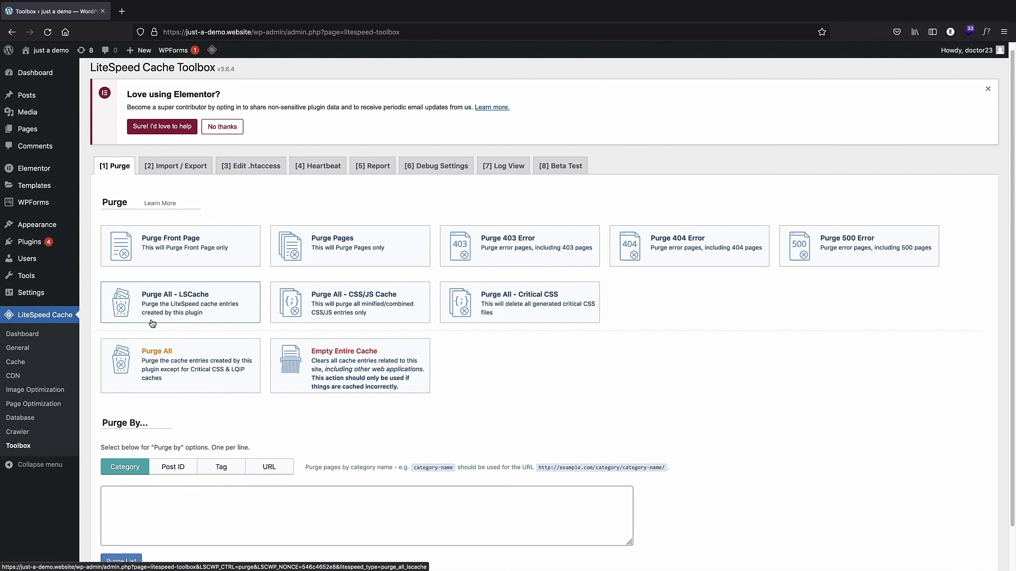
scroll(152, 323, down, 1)
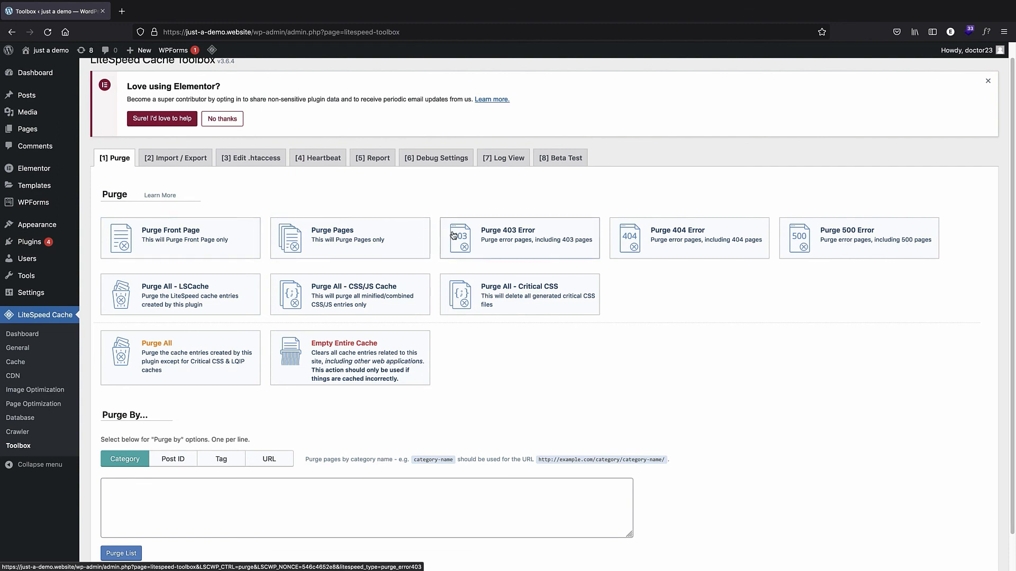
click(171, 159)
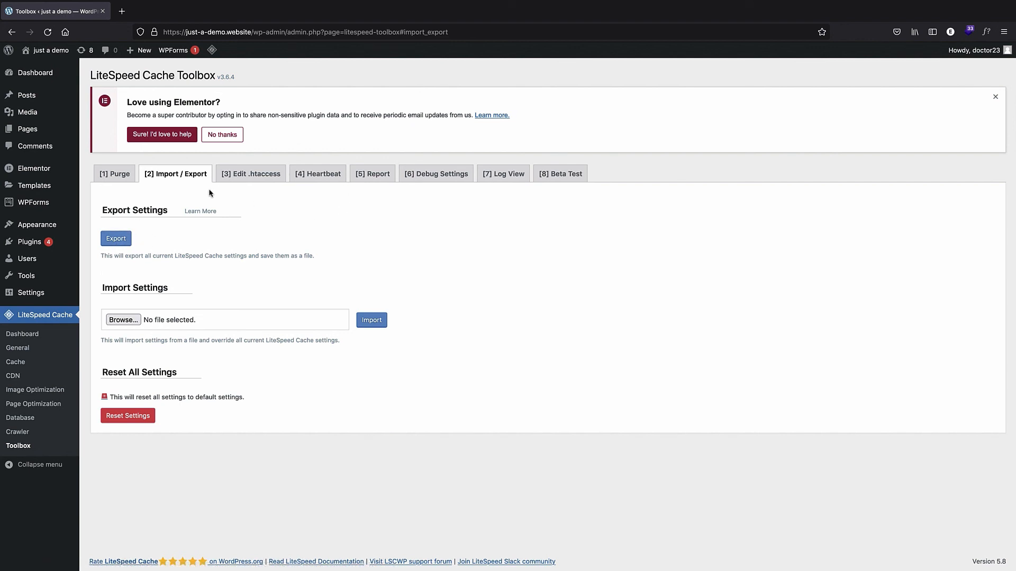
Open the Toolbox's .htaccess editor and examine the path settings and the current .htaccess contents.
click(225, 182)
scroll(246, 191, down, 1)
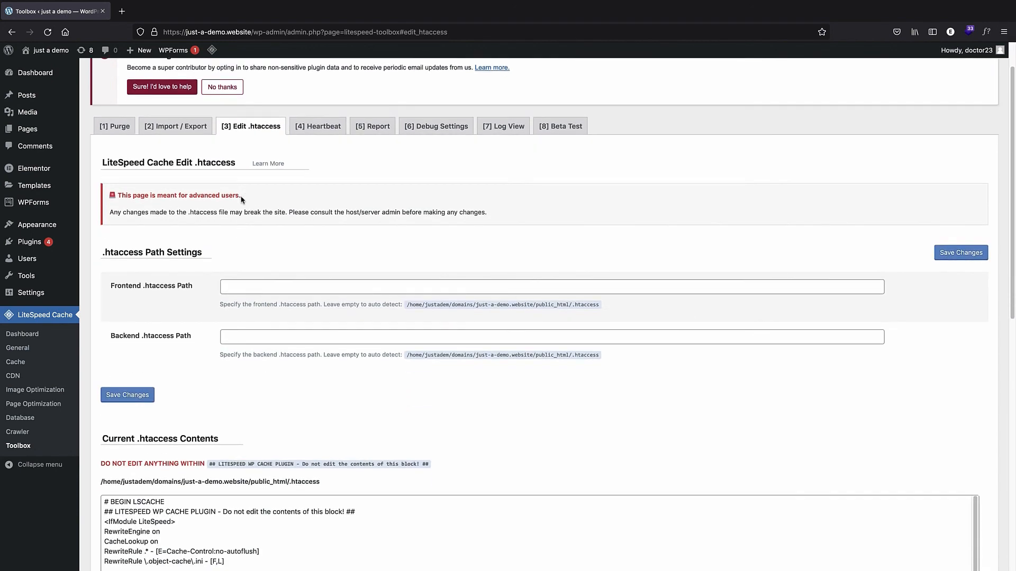
scroll(242, 199, down, 10)
scroll(244, 251, up, 12)
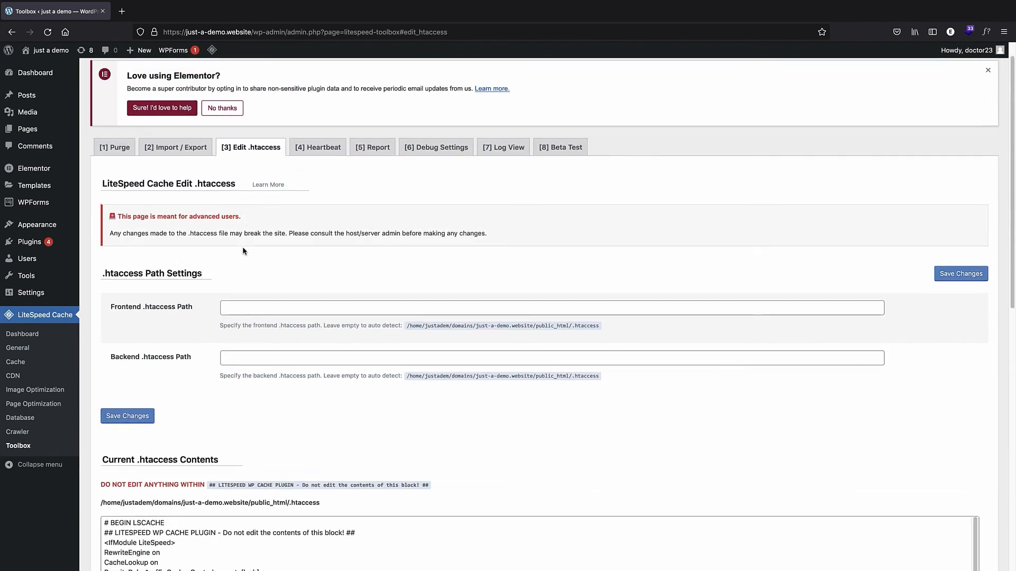
scroll(244, 251, up, 1)
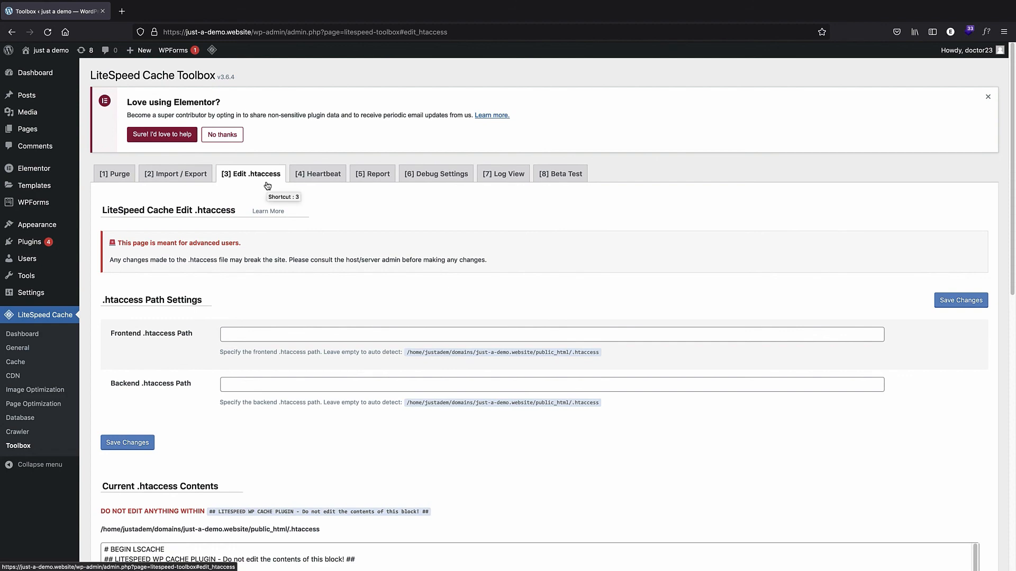
scroll(244, 222, down, 2)
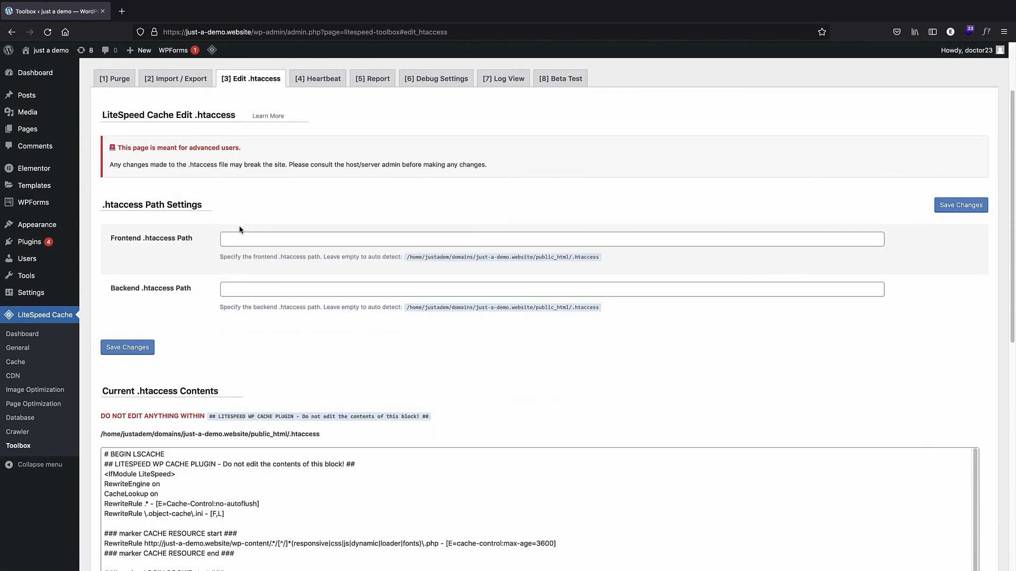
scroll(240, 229, down, 5)
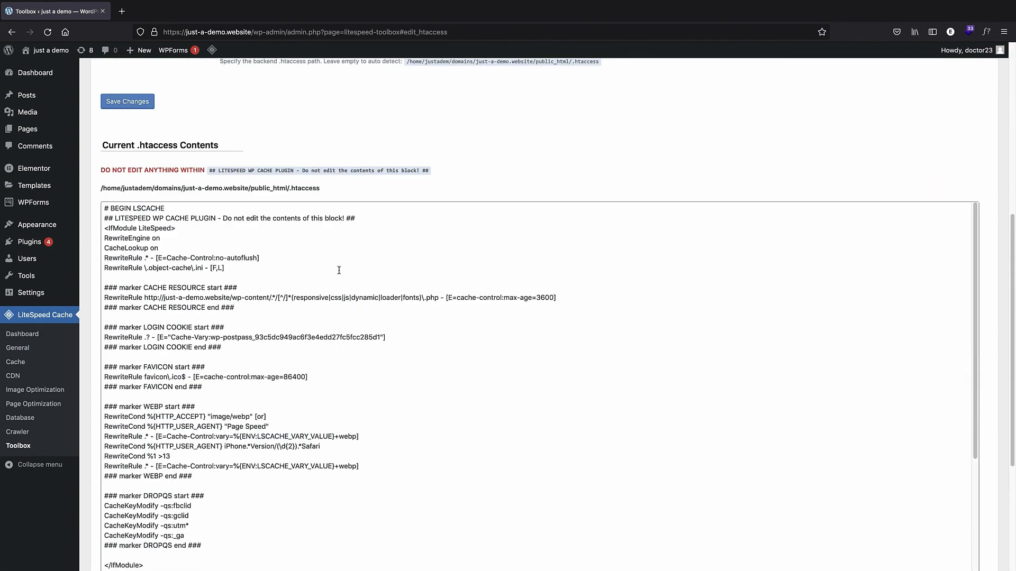
scroll(339, 270, down, 10)
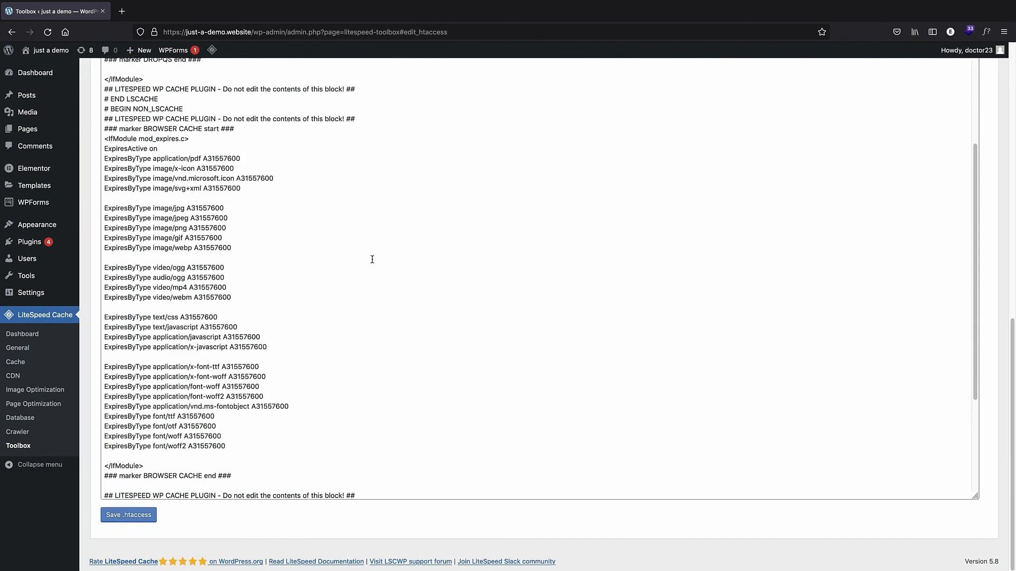
scroll(372, 259, up, 12)
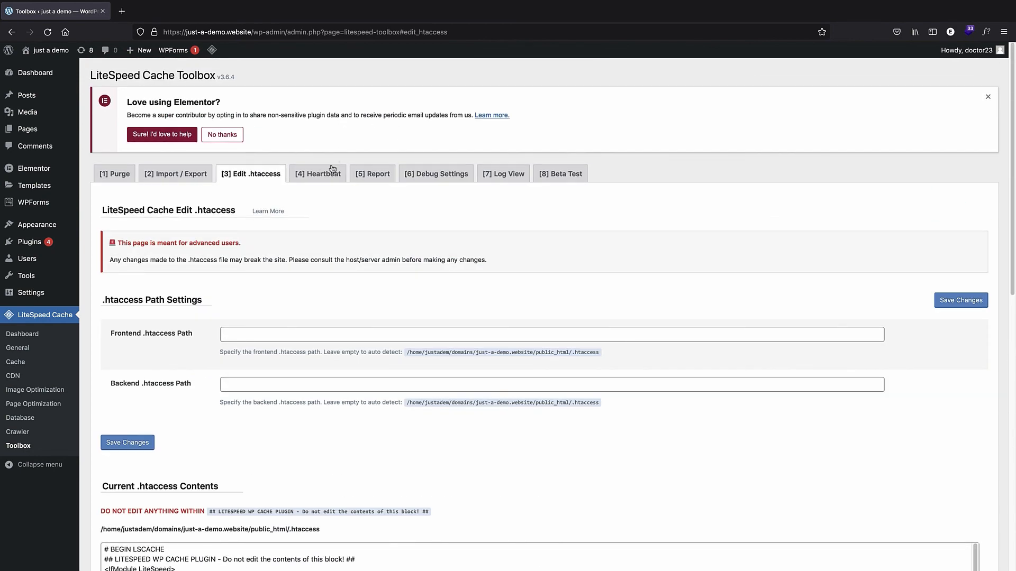
Review the Toolbox's Heartbeat Control settings for the frontend, backend and editor.
click(332, 169)
scroll(349, 211, down, 4)
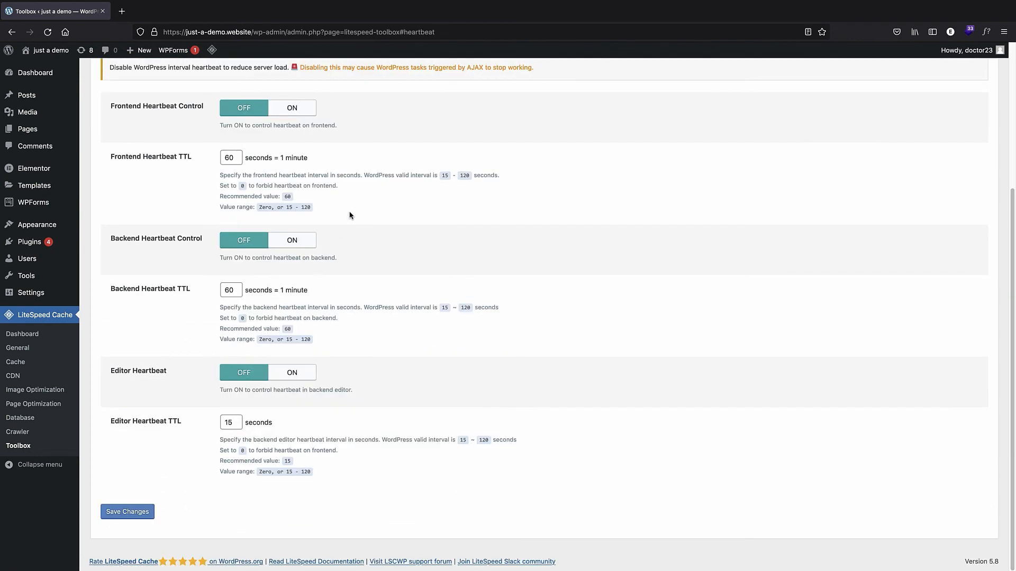
scroll(340, 245, up, 4)
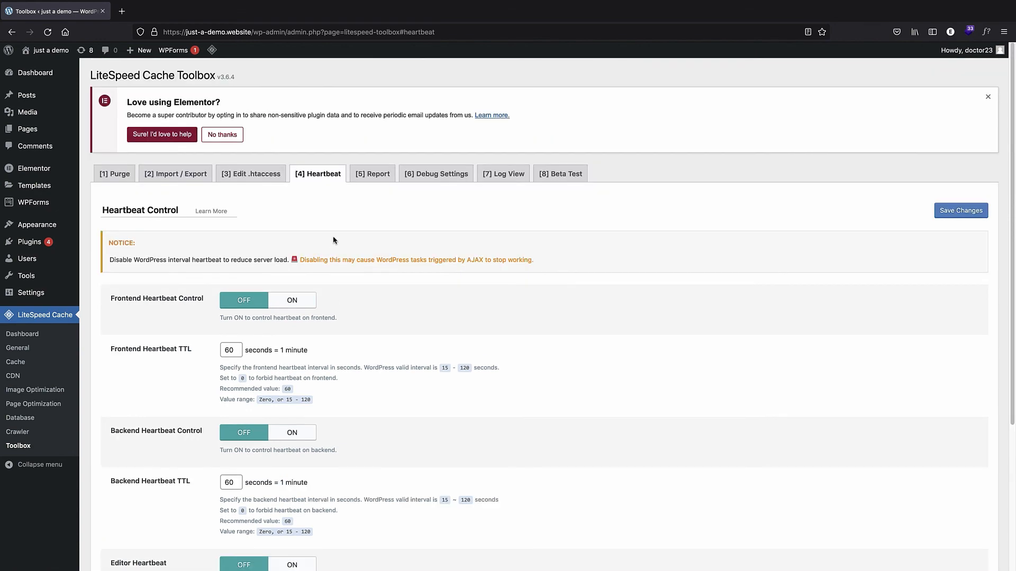
Go through the Toolbox's Report section and examine the Debug Settings, from Disable All Features to the debug URI includes and excludes.
click(373, 174)
click(435, 174)
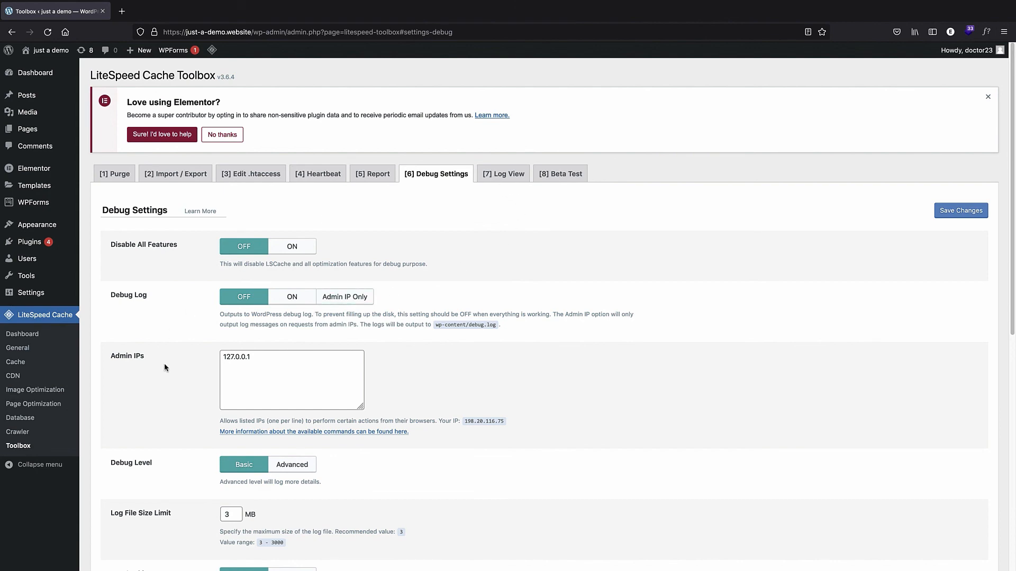
scroll(392, 228, down, 5)
scroll(367, 249, down, 3)
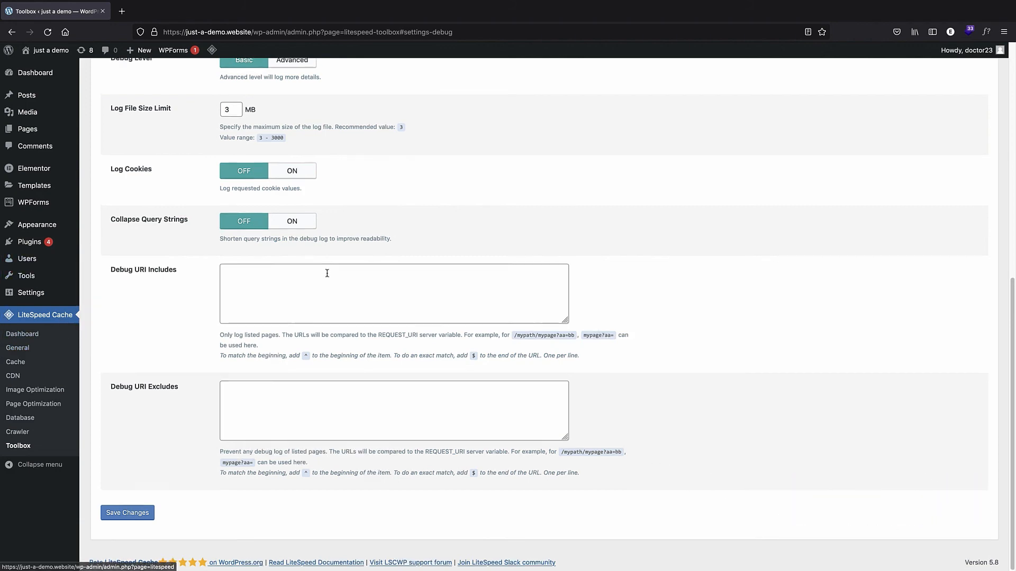
scroll(328, 276, up, 8)
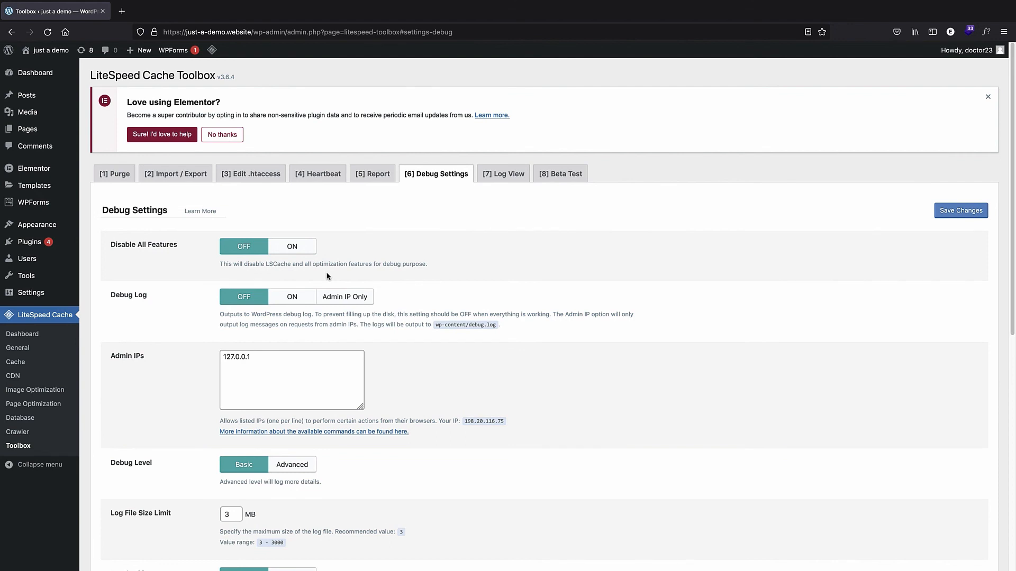